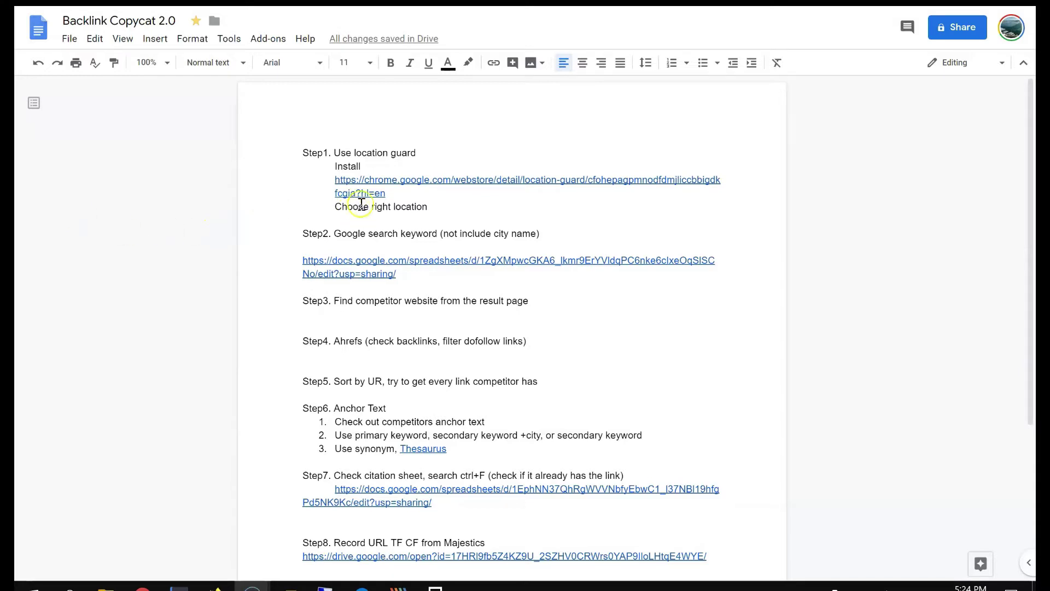
Step: Review Steps 1, 2 and 4 of the guide, highlighting the Ahrefs line and word
click(302, 153)
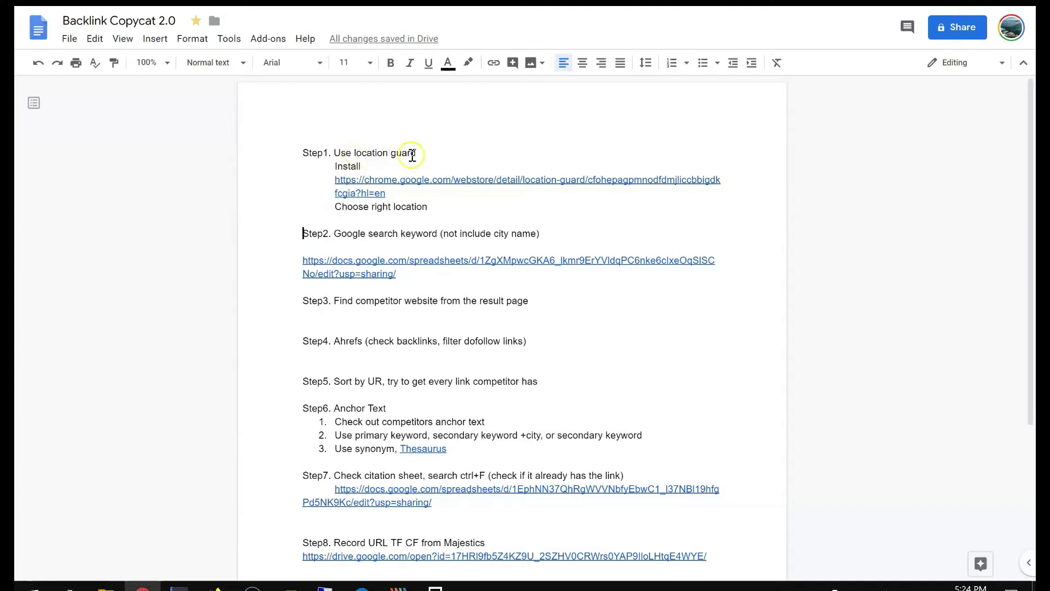
click(302, 234)
drag(296, 342, 556, 338)
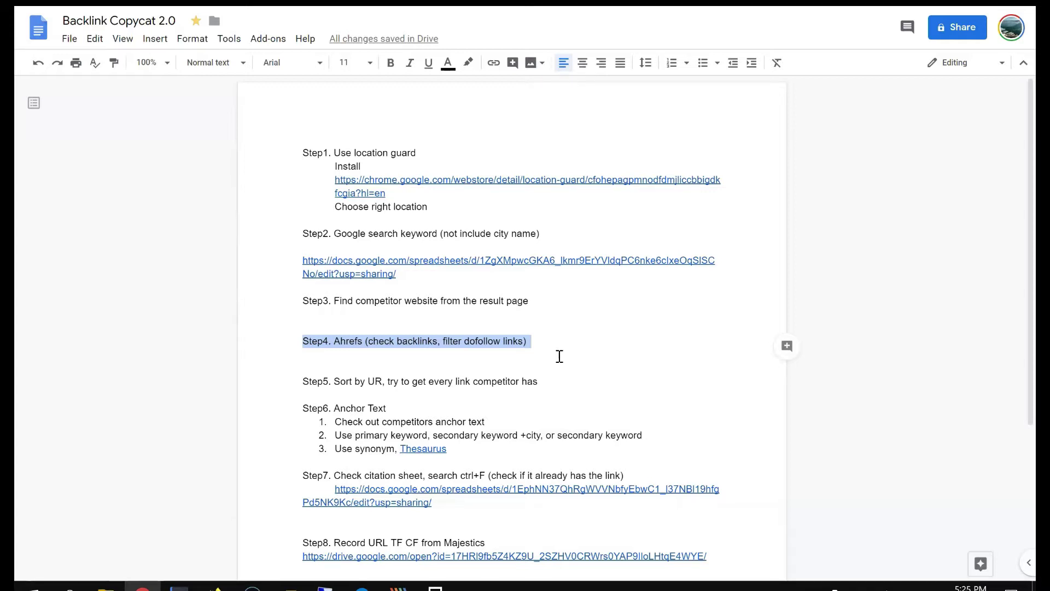
click(362, 346)
double_click(346, 342)
click(344, 360)
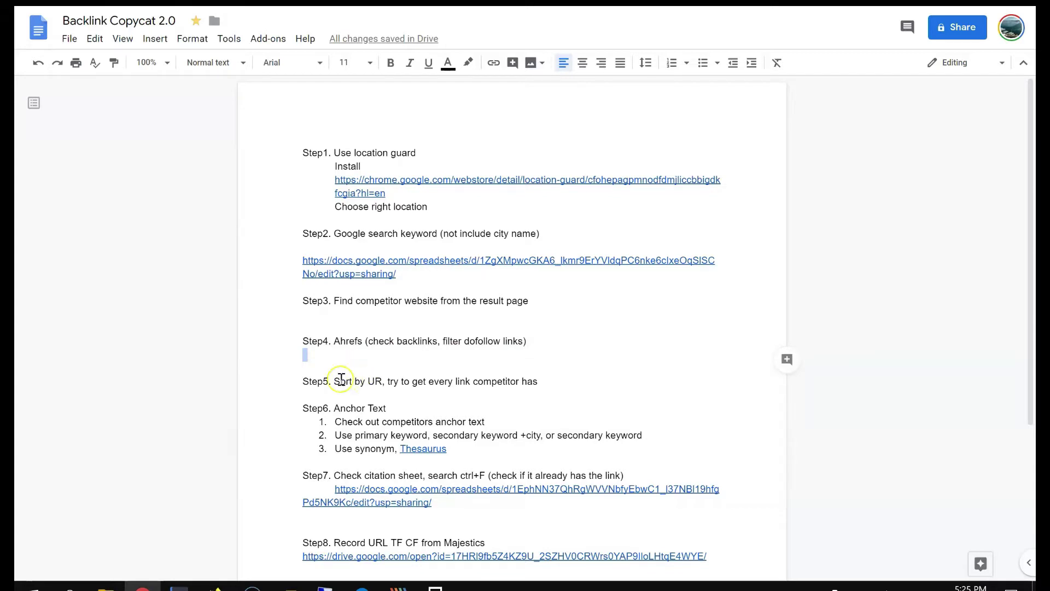
click(335, 379)
Step: Highlight 'Sort by UR' in Step 5, 'URL TF CF' in Step 8 and the Location Guard link in Step 1
drag(334, 380, 386, 388)
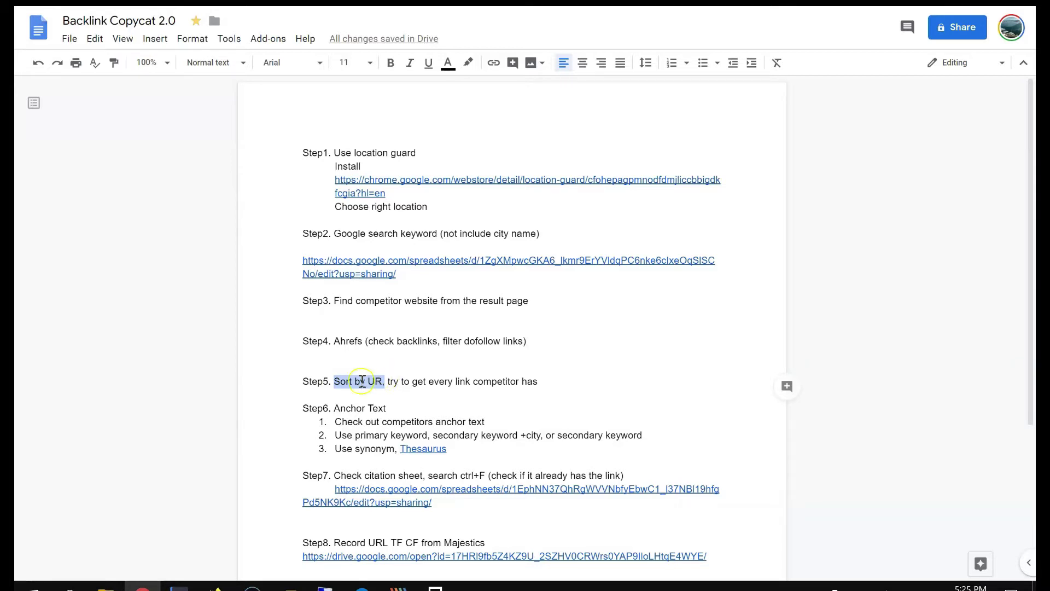
click(371, 381)
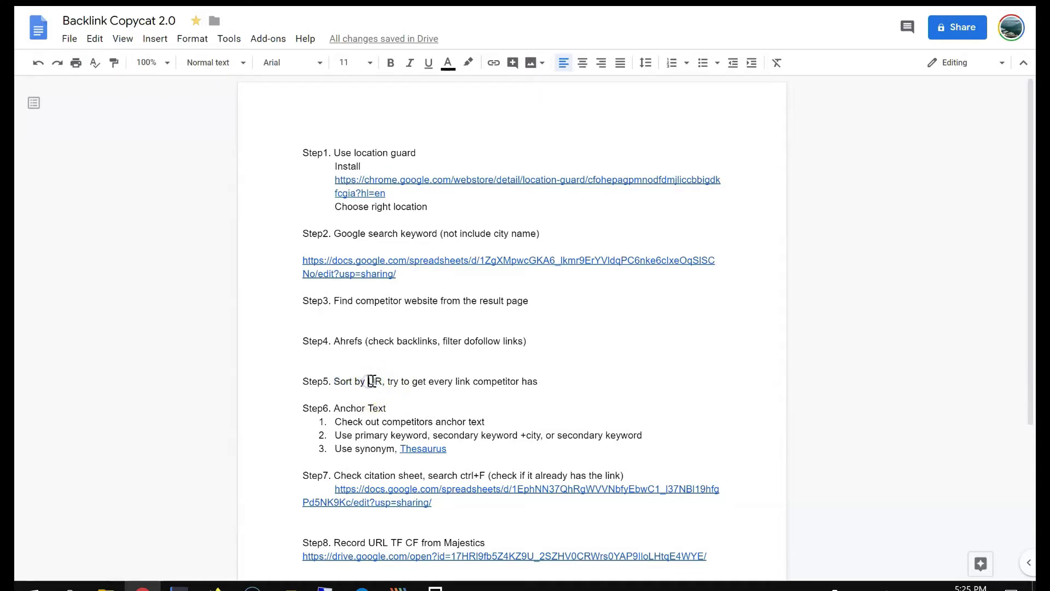
drag(373, 382, 382, 385)
mouse_move(368, 381)
mouse_down()
mouse_move(398, 381)
mouse_move(379, 380)
mouse_up()
drag(376, 542, 429, 540)
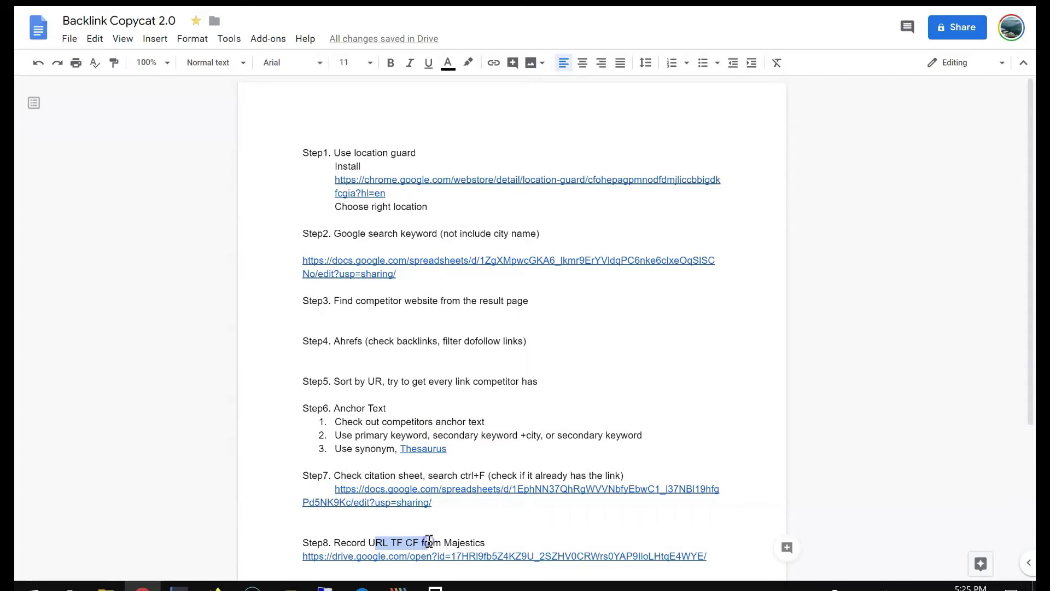
click(429, 541)
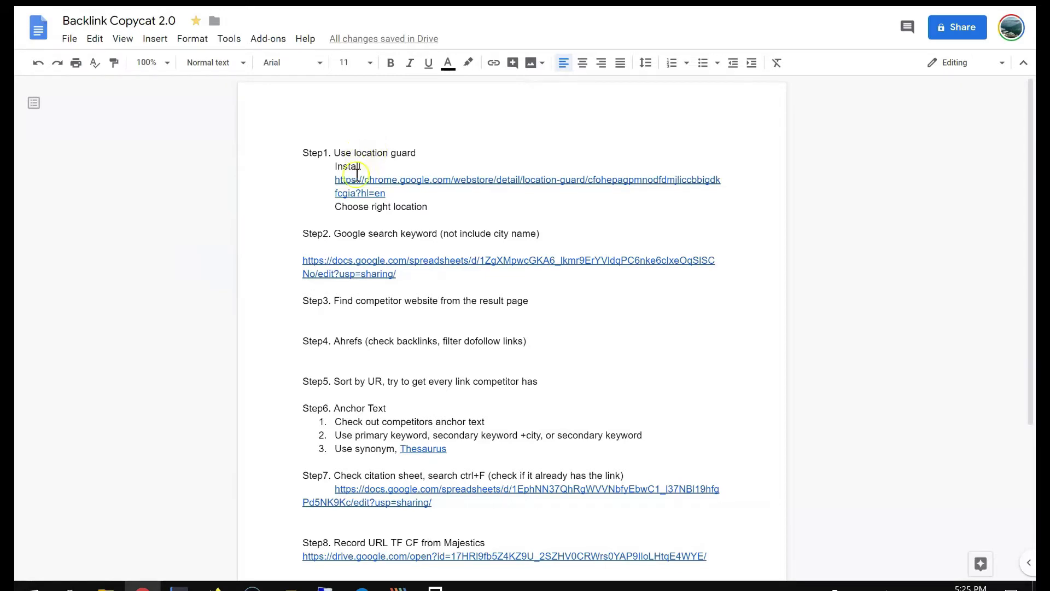
drag(374, 190, 330, 179)
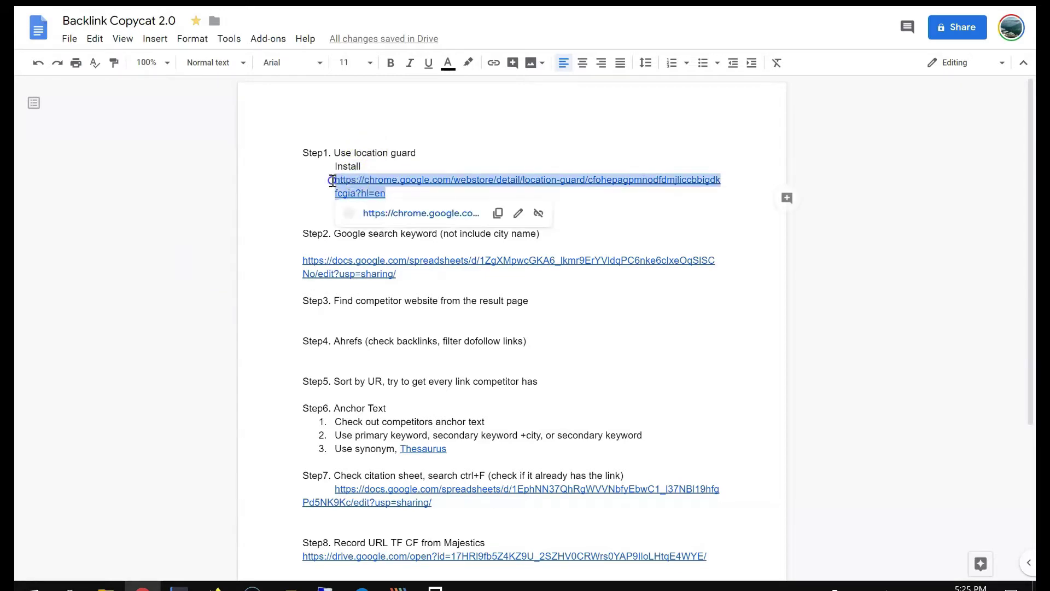
click(450, 154)
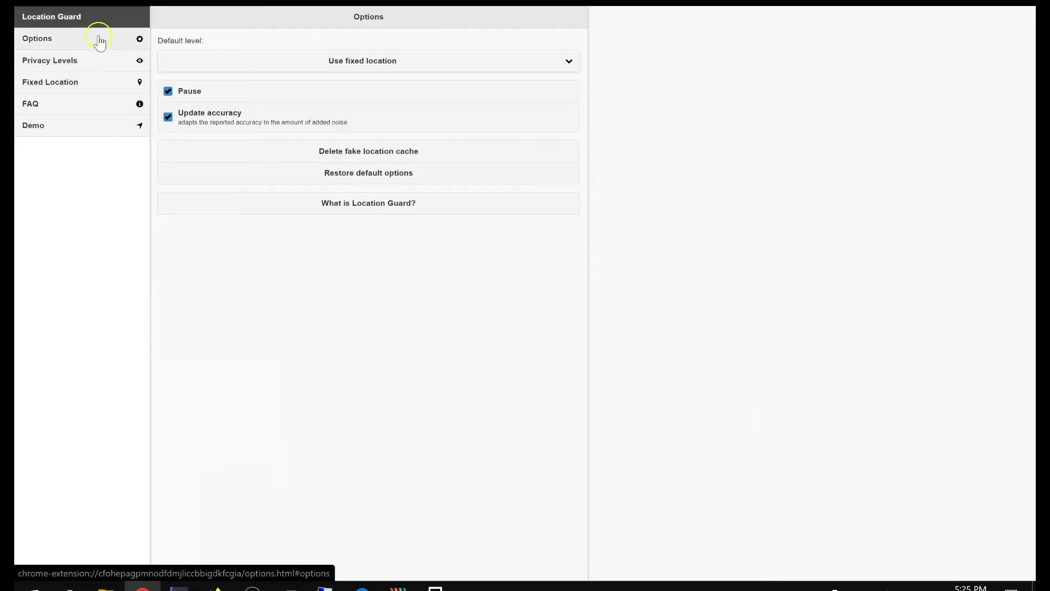
Step: Confirm the Location Guard Fixed Location marker sits on Oshawa, then return to the guide
click(71, 85)
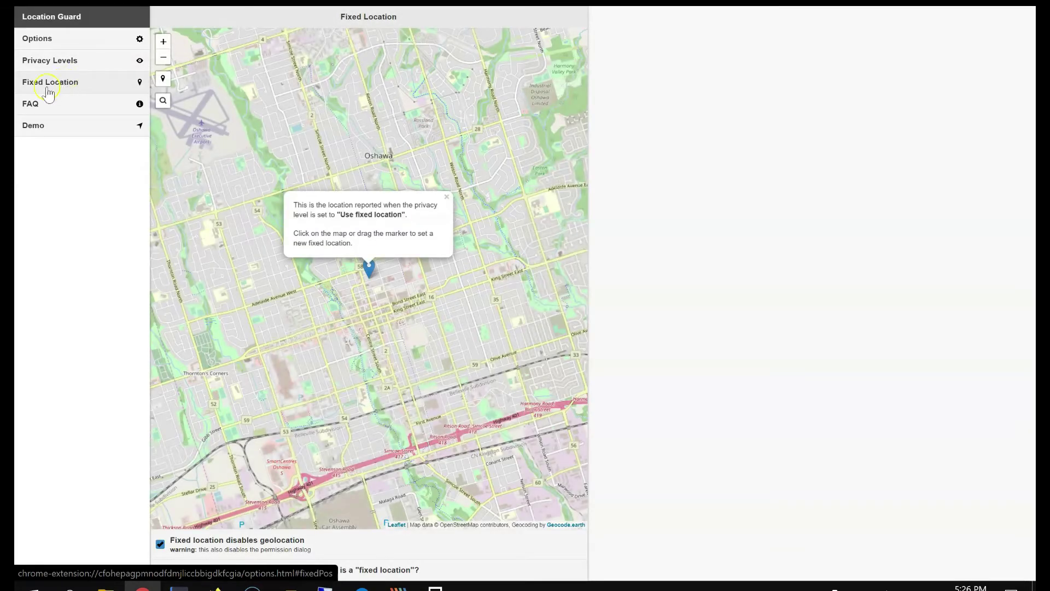
scroll(336, 263, down, 4)
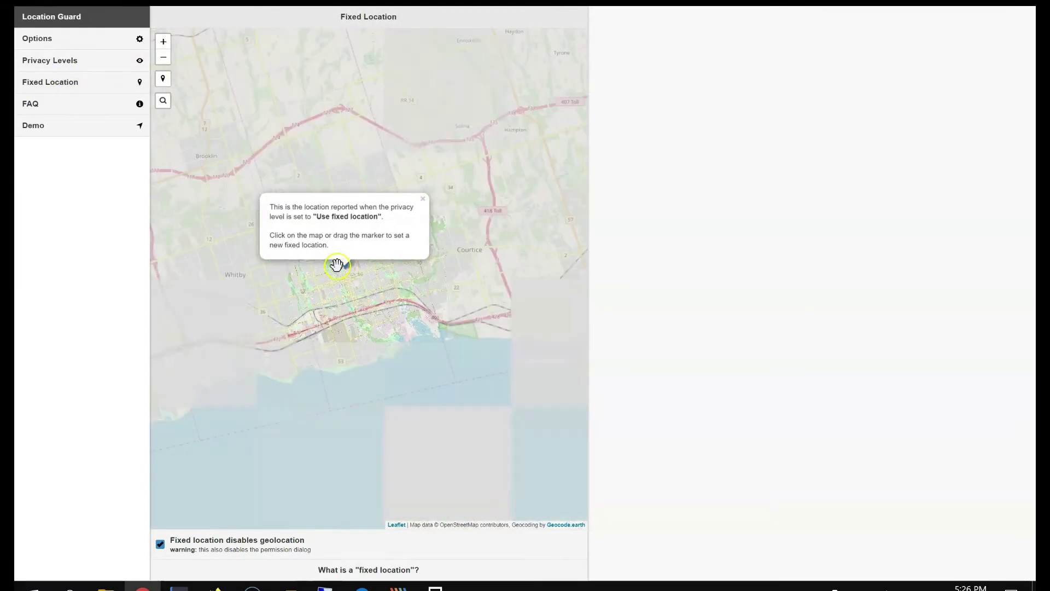
scroll(461, 326, down, 3)
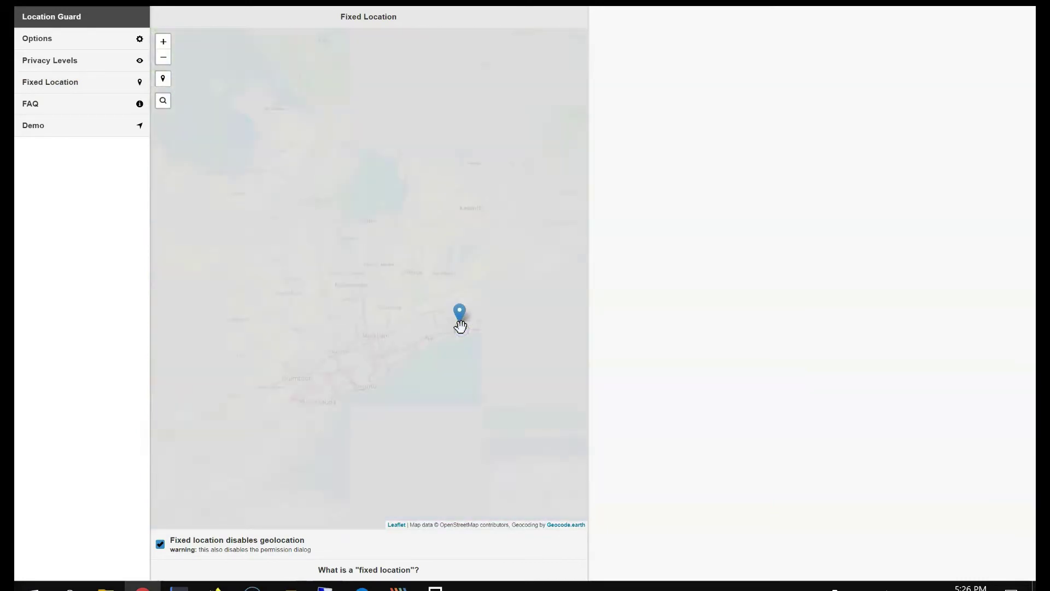
scroll(481, 300, up, 1)
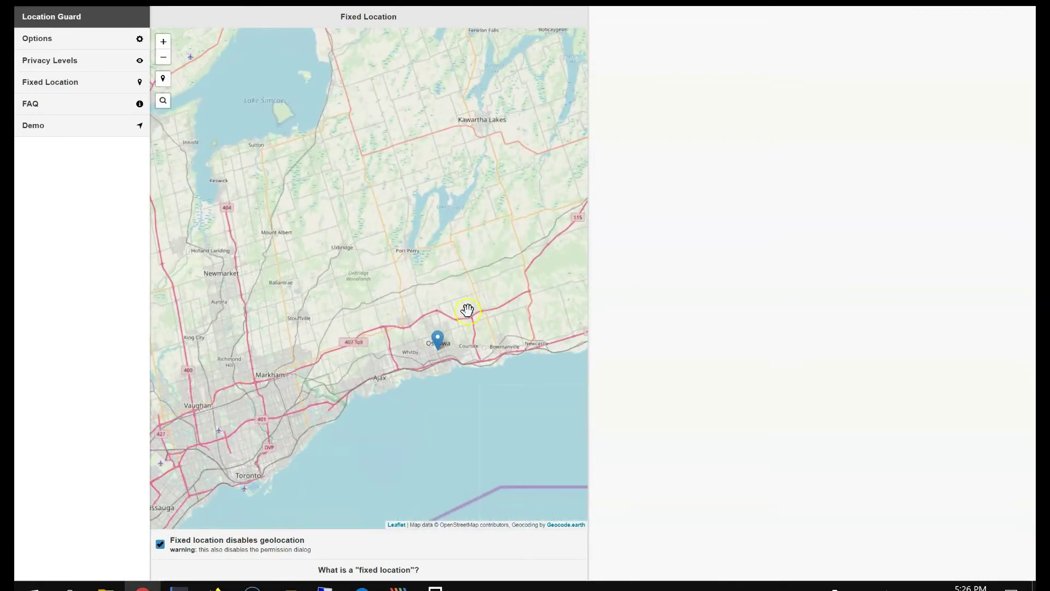
drag(467, 307, 485, 207)
scroll(480, 267, up, 1)
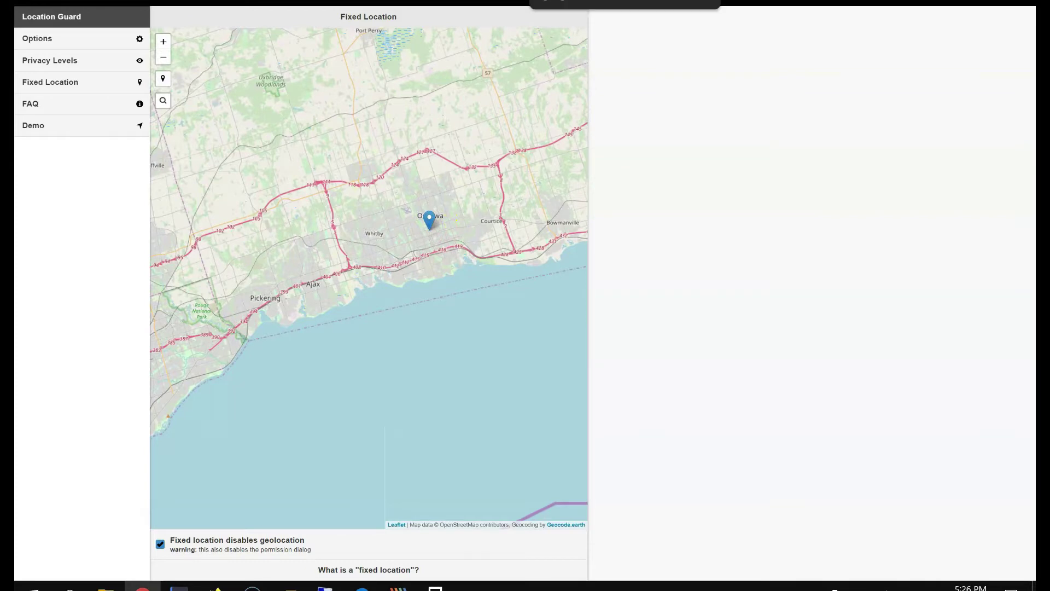
key(ctrl+Tab)
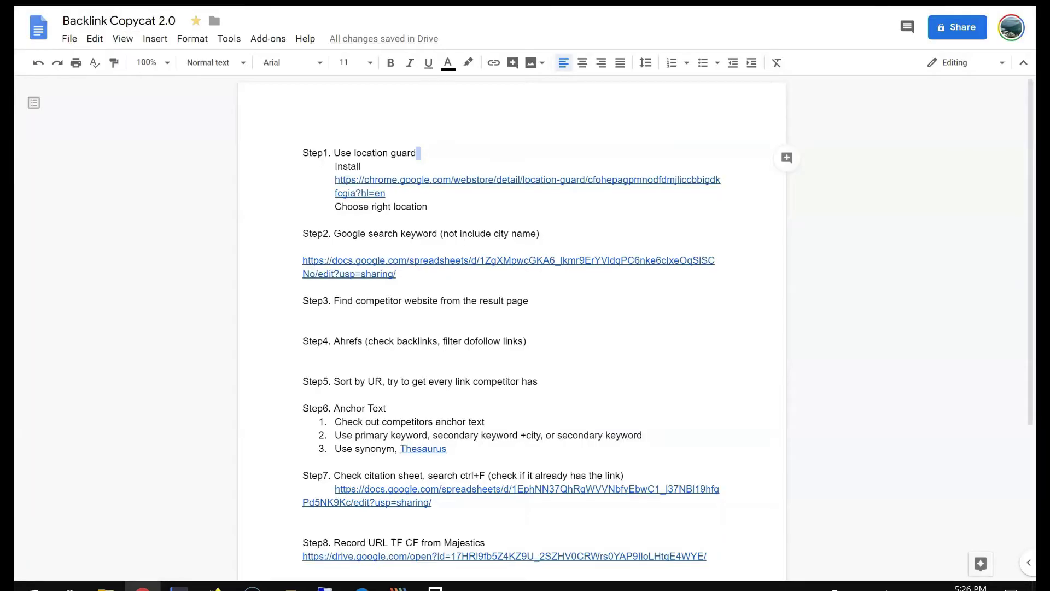
Step: Open the Keyword Instructions sheet from Step 2 and check the C5 Sault Ste. Marie and C4 Oshawa entries
click(407, 262)
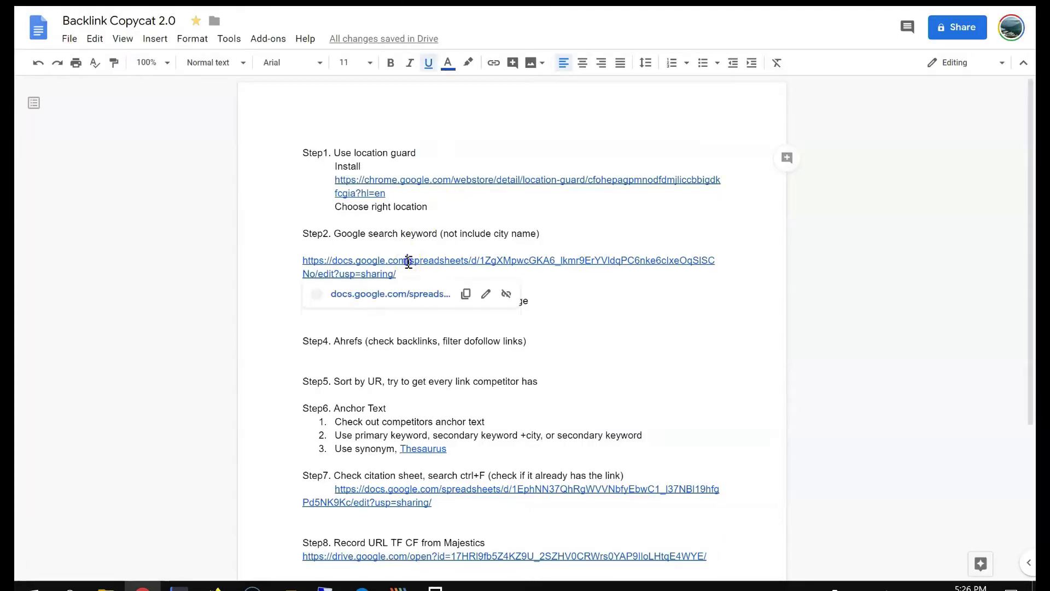
click(399, 296)
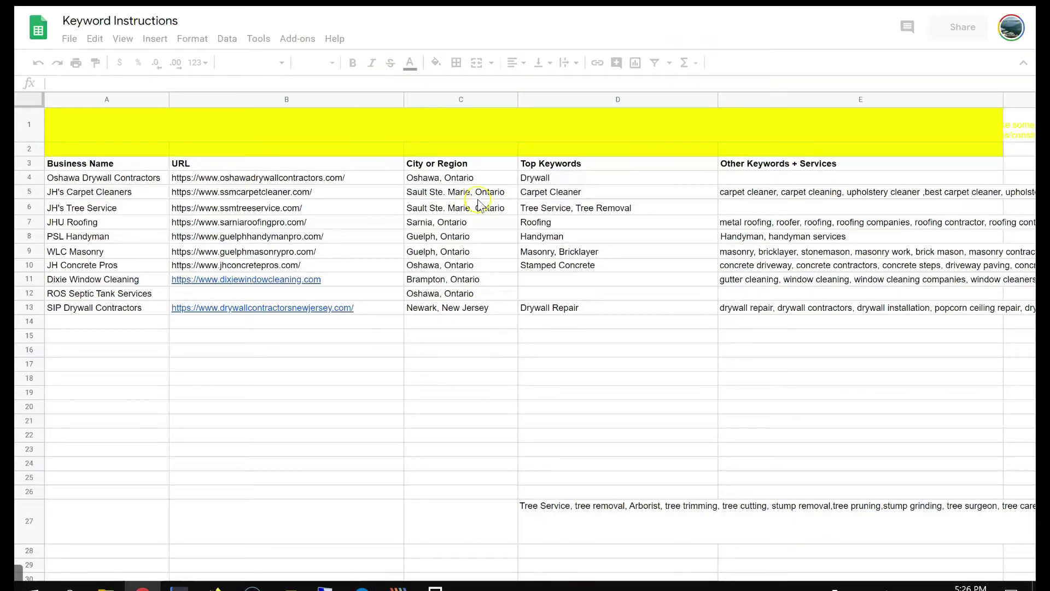
click(462, 196)
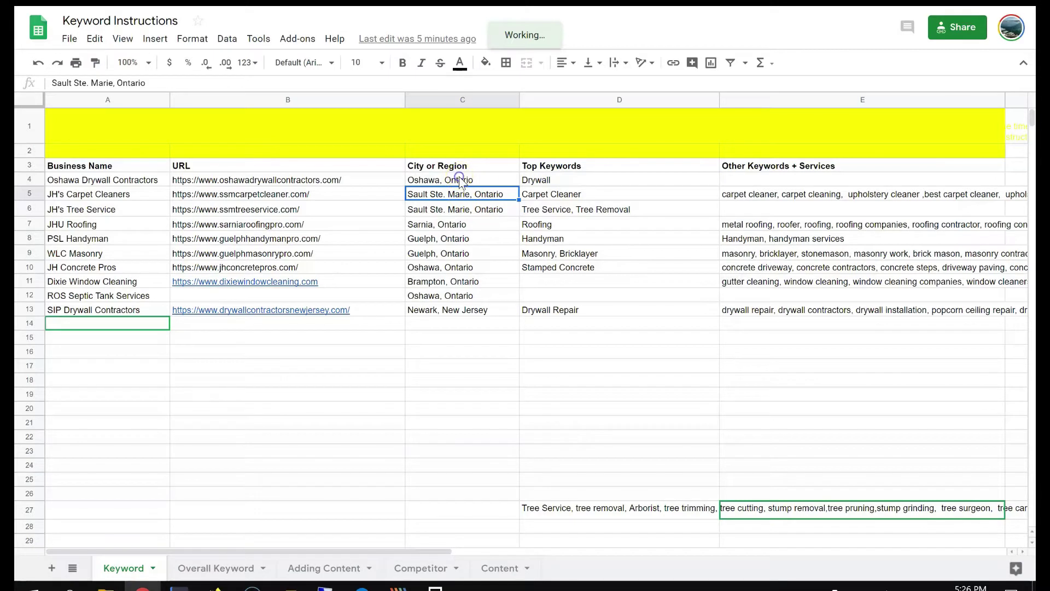
click(459, 179)
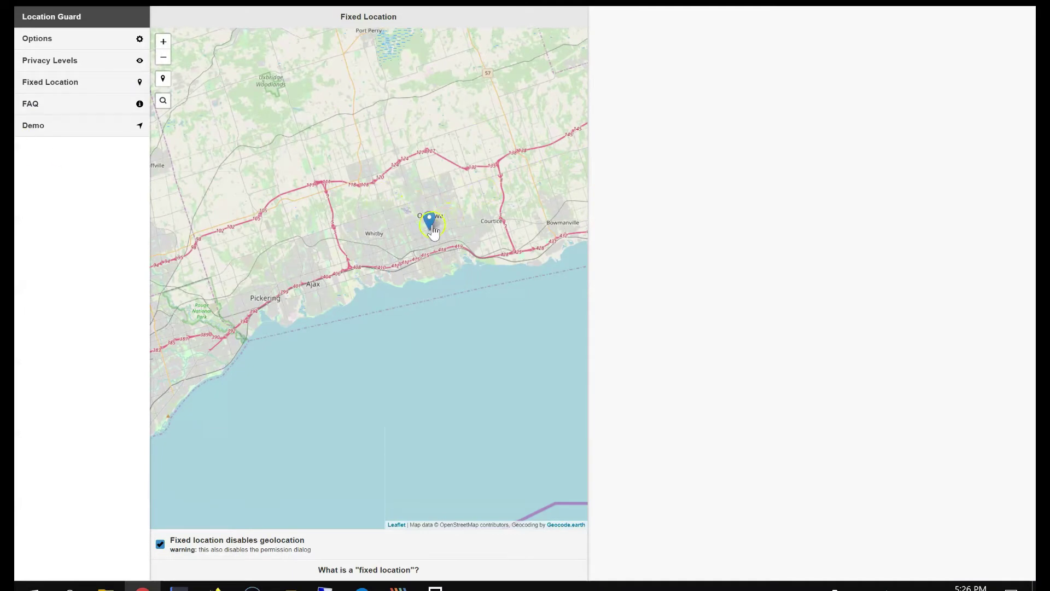
Step: Keep the fixed-location marker on Oshawa while panning around Lake Ontario, then reopen Keyword Instructions
drag(434, 232, 431, 213)
scroll(462, 241, down, 2)
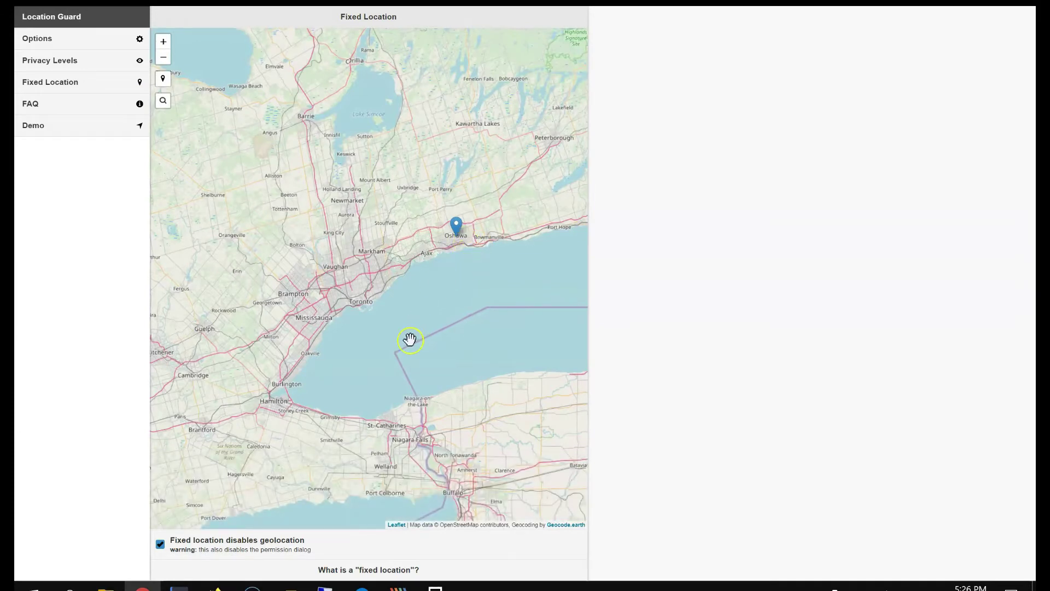
drag(410, 340, 442, 288)
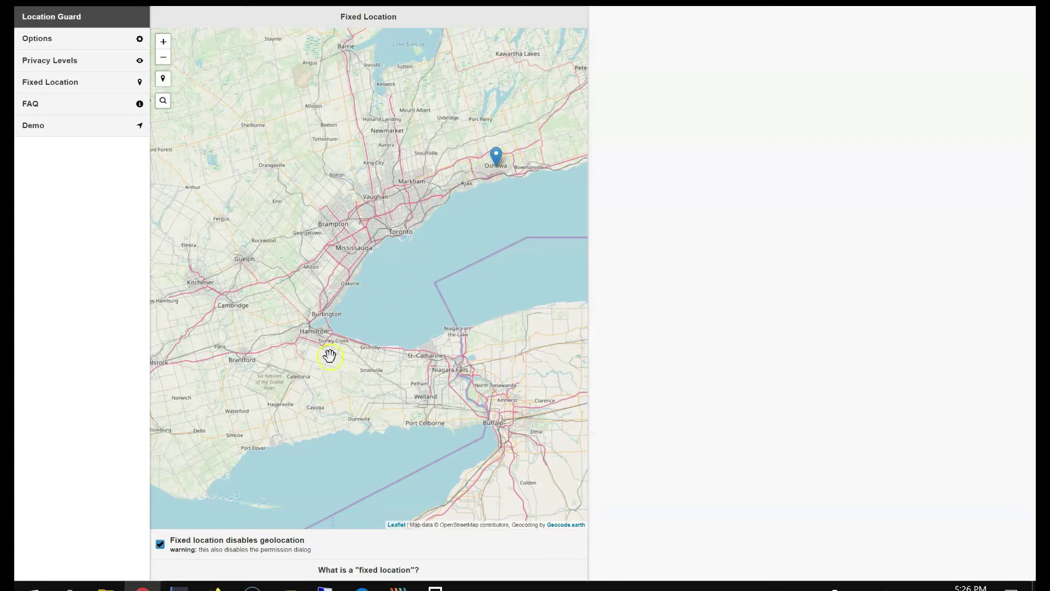
drag(275, 305, 335, 301)
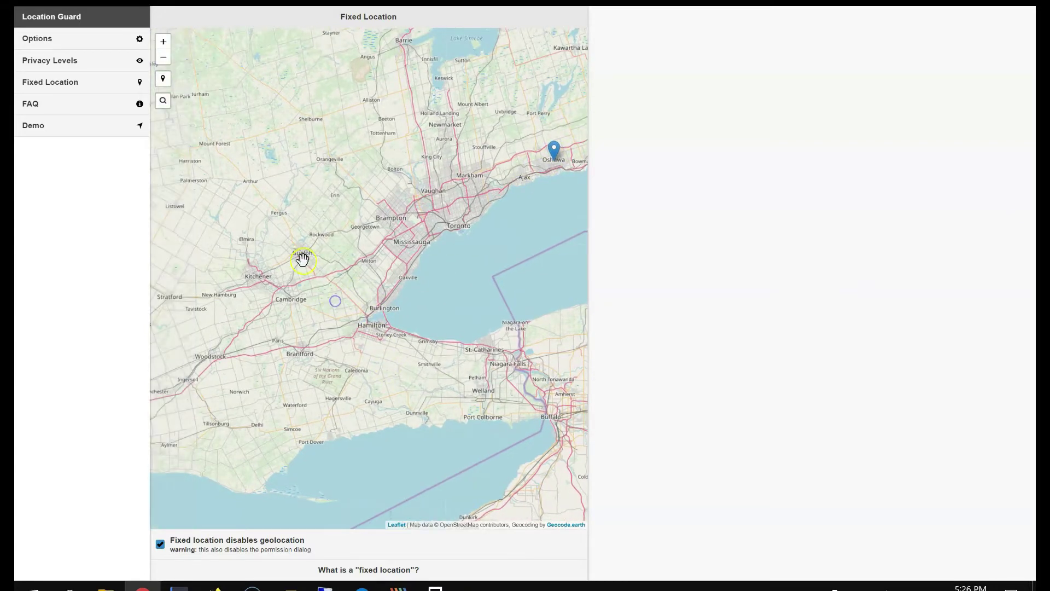
drag(523, 278, 460, 278)
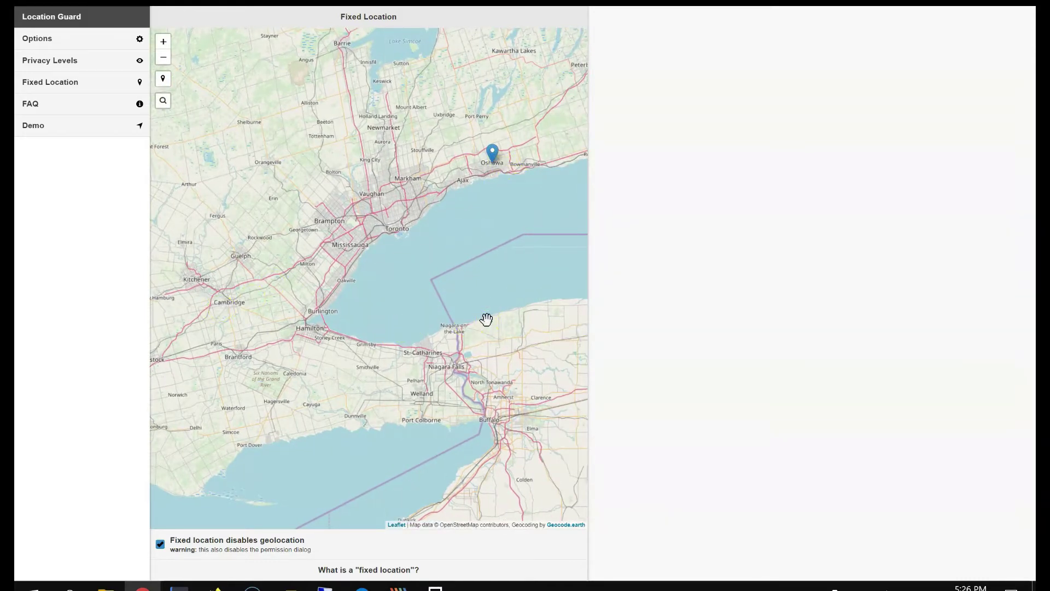
mouse_move(485, 317)
mouse_down()
mouse_move(328, 314)
mouse_move(305, 218)
mouse_move(266, 285)
mouse_up()
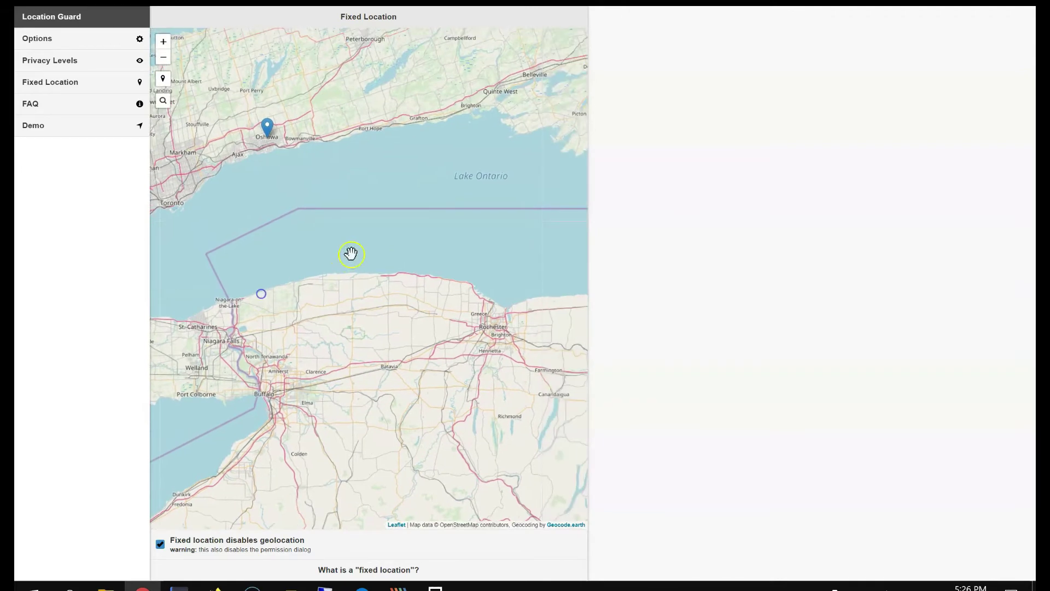
scroll(352, 251, down, 3)
mouse_move(363, 272)
mouse_down()
mouse_move(410, 249)
mouse_move(422, 225)
mouse_move(448, 321)
mouse_move(361, 357)
mouse_move(311, 312)
mouse_move(417, 347)
mouse_up()
scroll(393, 325, up, 3)
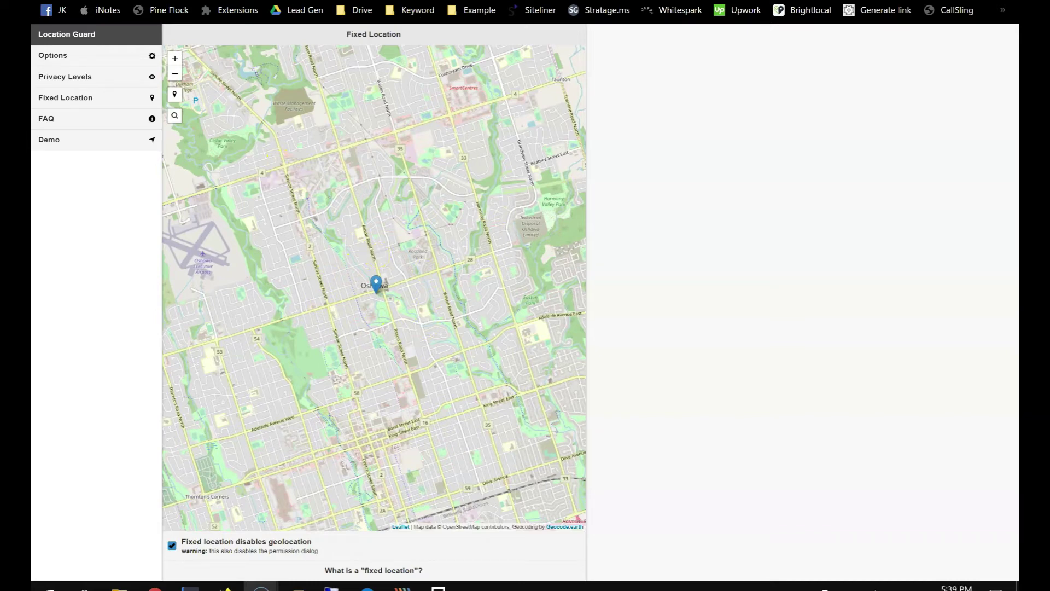
click(412, 10)
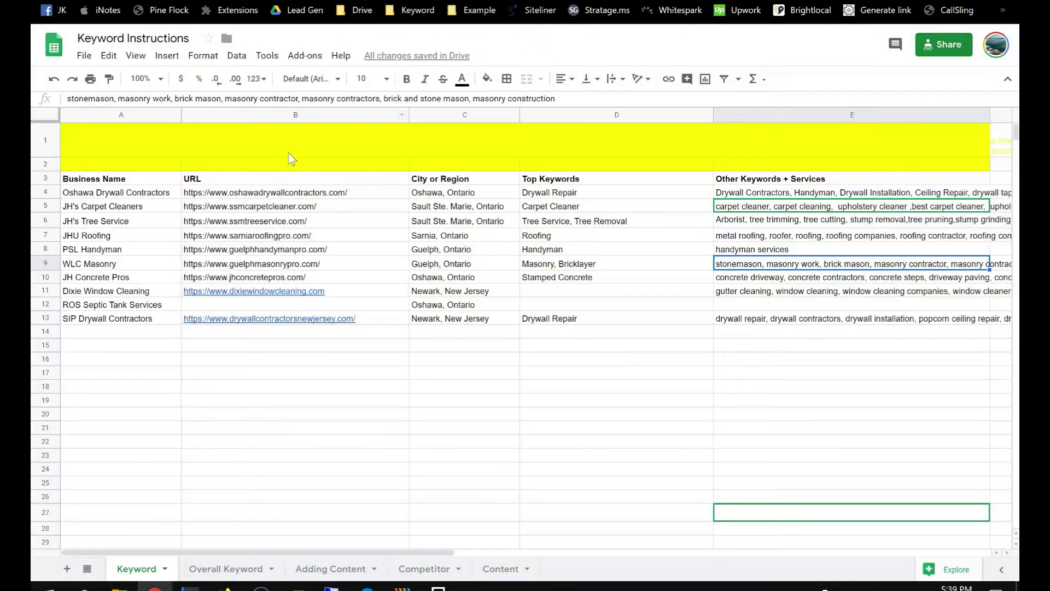
Step: Copy 'Stamped Concrete' from D10 for JH Concrete Pros after comparing it with E10's keywords
click(68, 279)
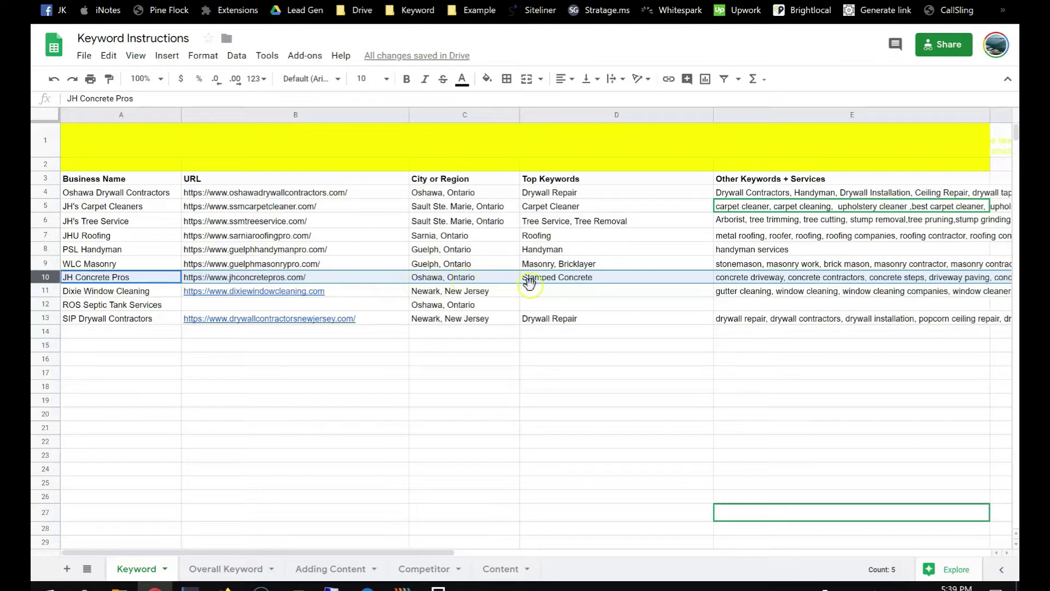
click(551, 284)
click(738, 279)
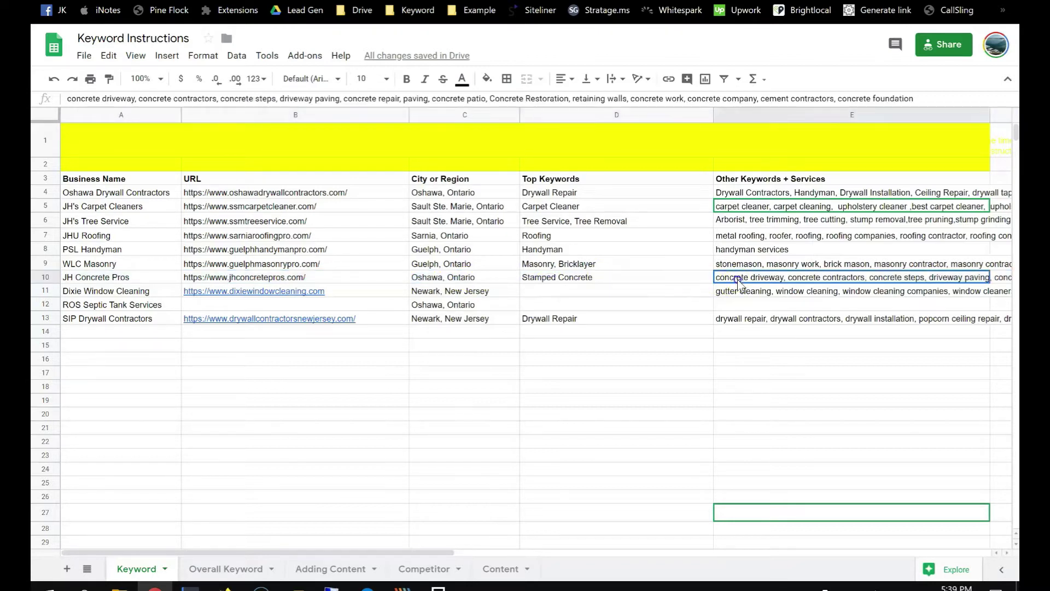
click(684, 278)
click(738, 276)
click(693, 276)
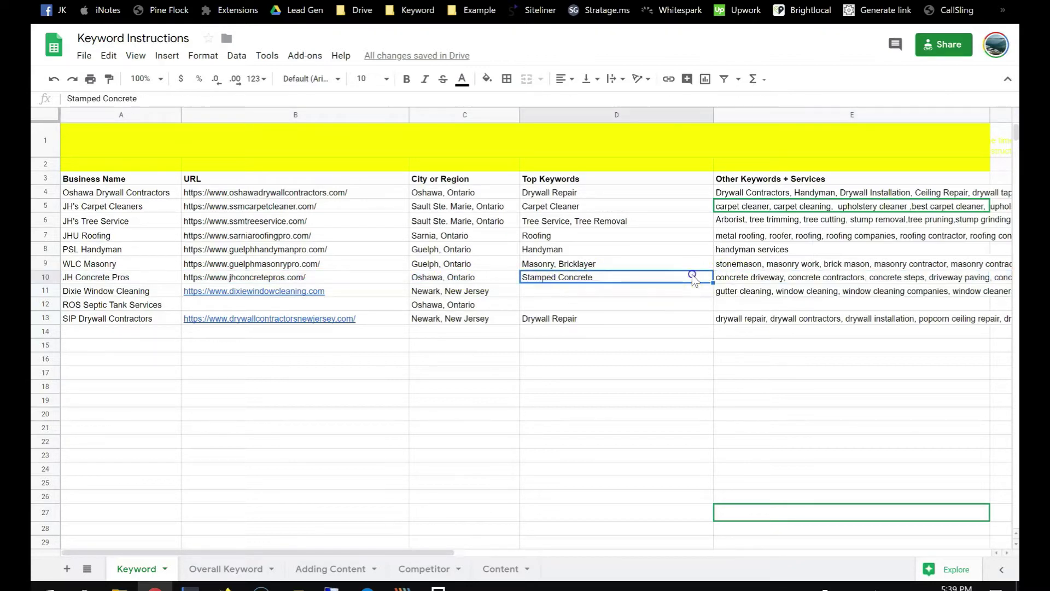
click(744, 279)
click(625, 283)
key(ctrl+c)
Step: Replace the 'drywall repair' Google query with the copied 'Stamped Concrete' and search
key(ctrl+Tab)
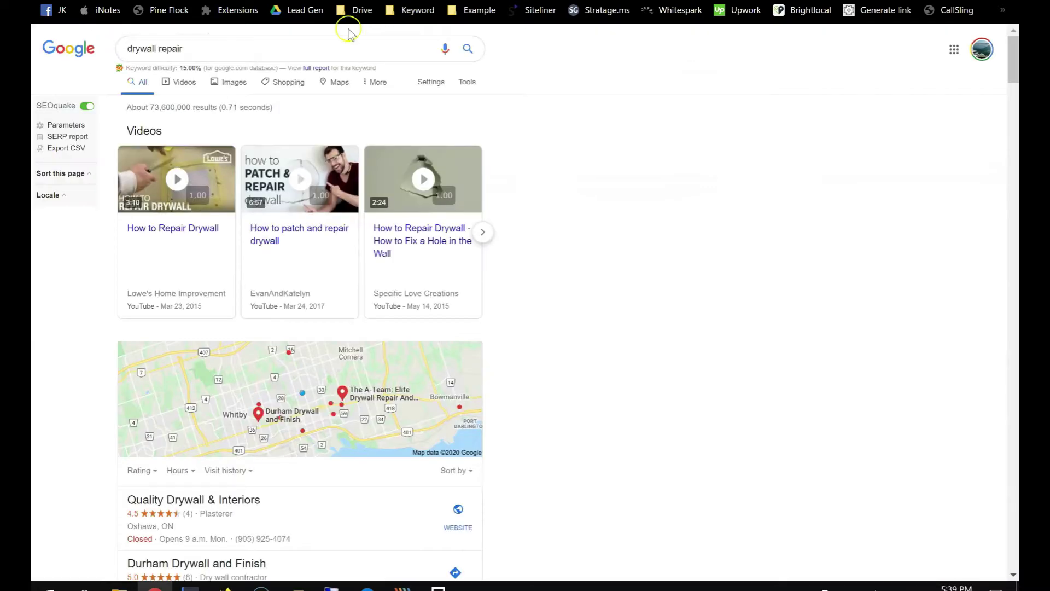
triple_click(305, 48)
key(ctrl+v)
key(Return)
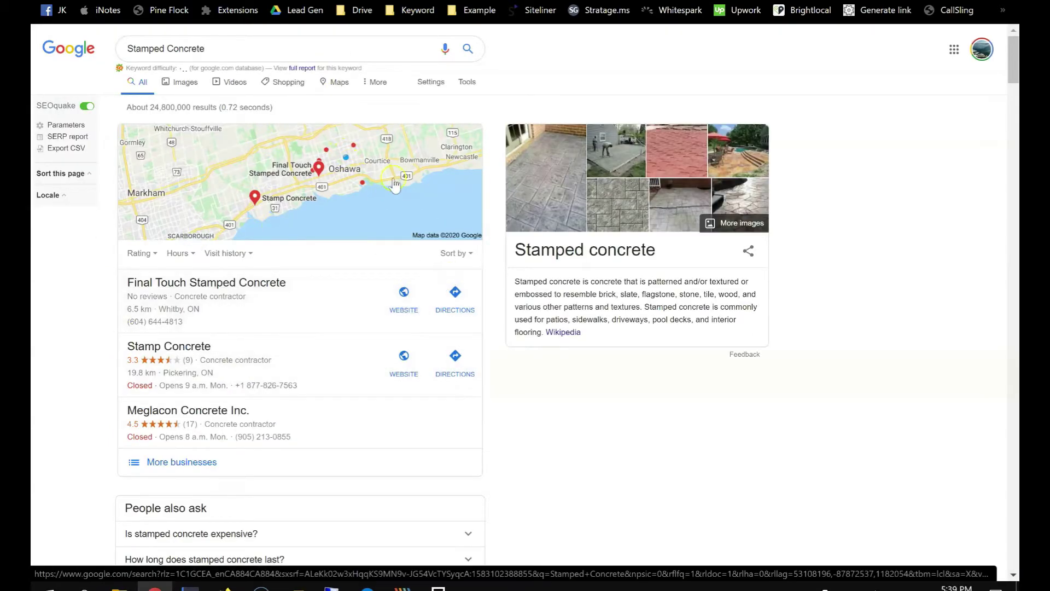
Step: Scroll through the Stamped Concrete local listings for Oshawa, ON
scroll(527, 232, down, 20)
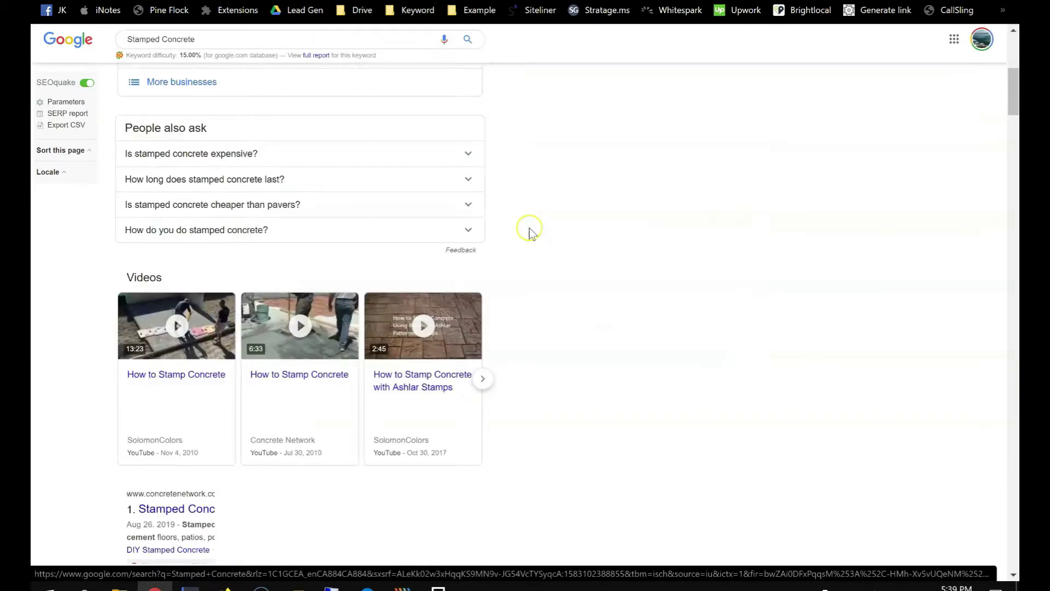
scroll(527, 232, down, 20)
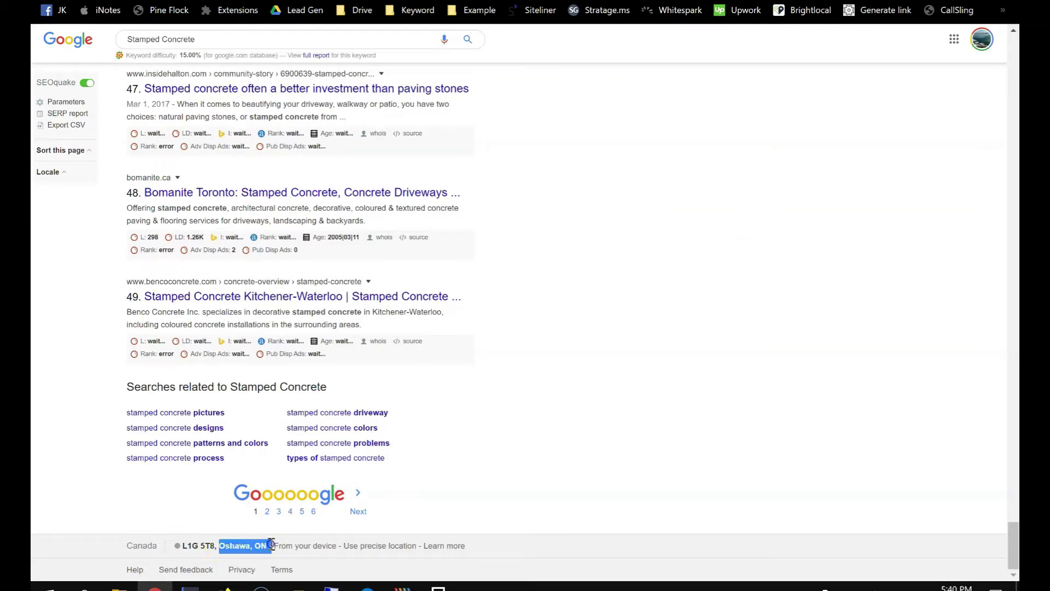
click(285, 544)
scroll(339, 525, up, 20)
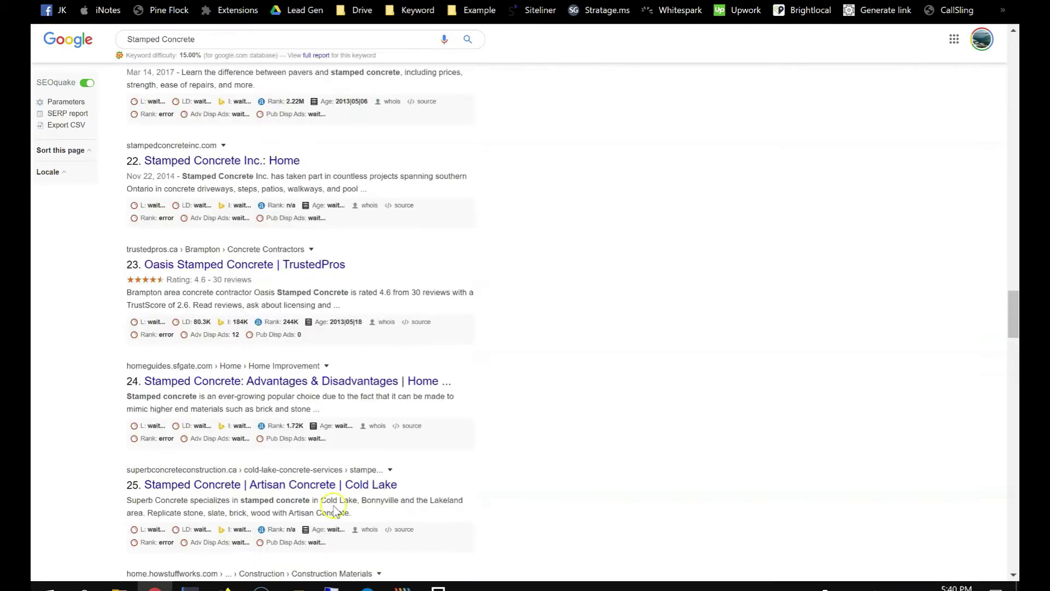
scroll(331, 504, up, 20)
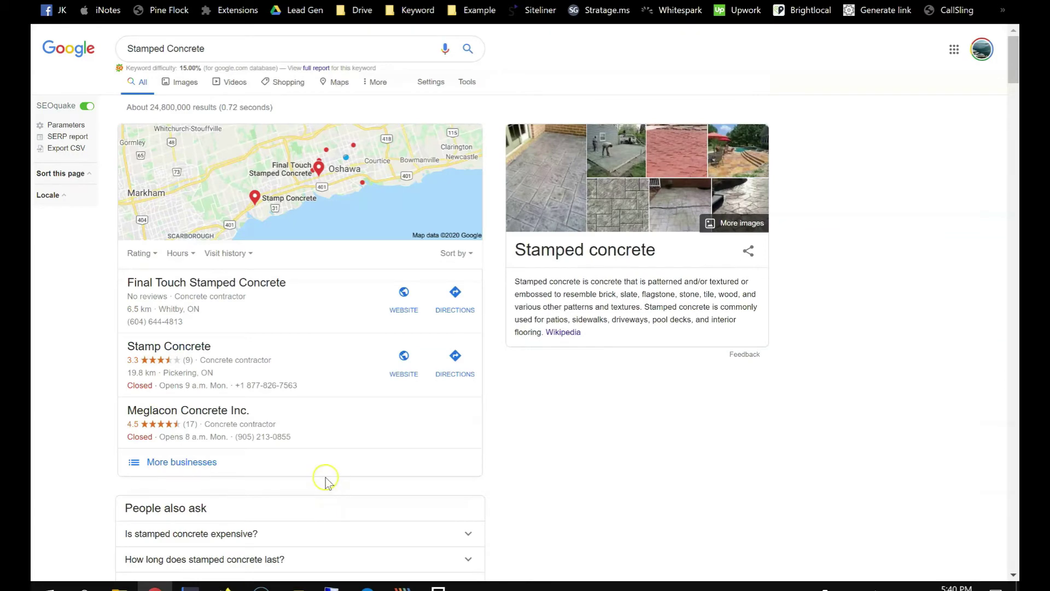
scroll(326, 479, down, 6)
scroll(329, 482, down, 3)
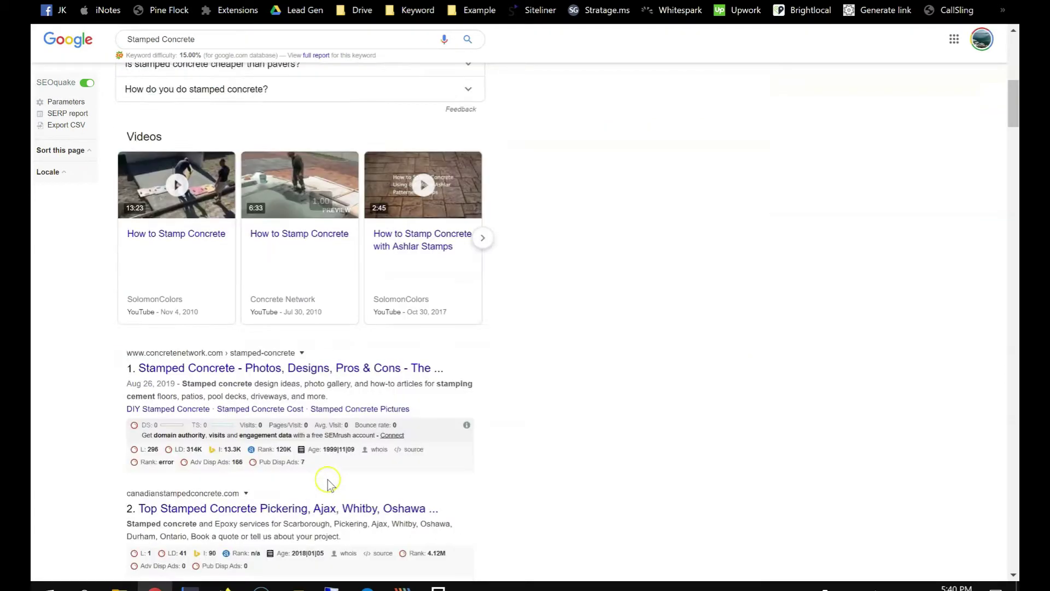
scroll(329, 482, down, 2)
scroll(340, 454, up, 8)
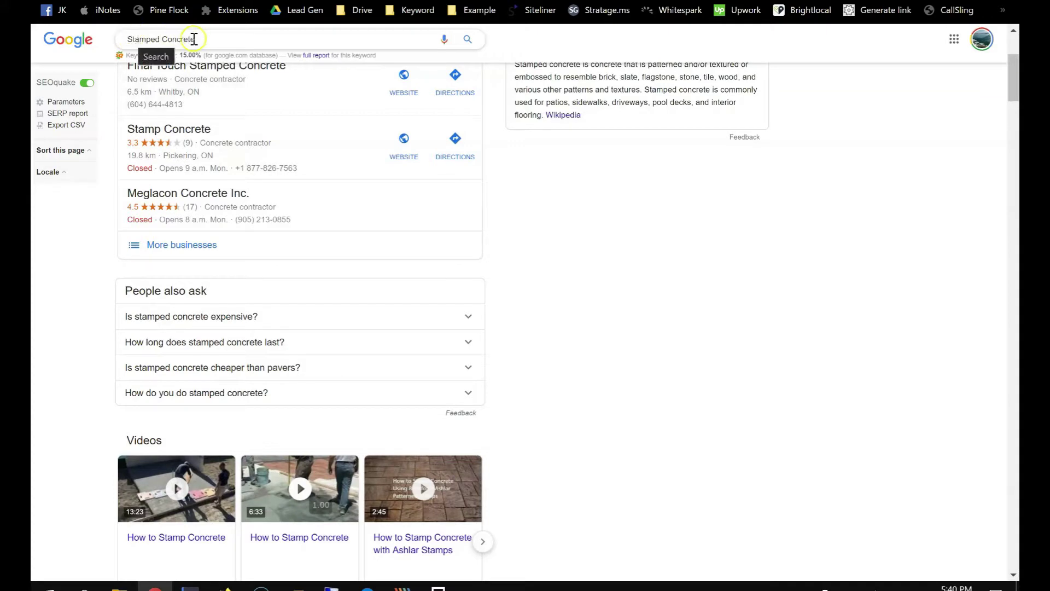
Step: Review the organic Stamped Concrete results led by concretenetwork.com, then switch to Ahrefs
drag(201, 38, 143, 36)
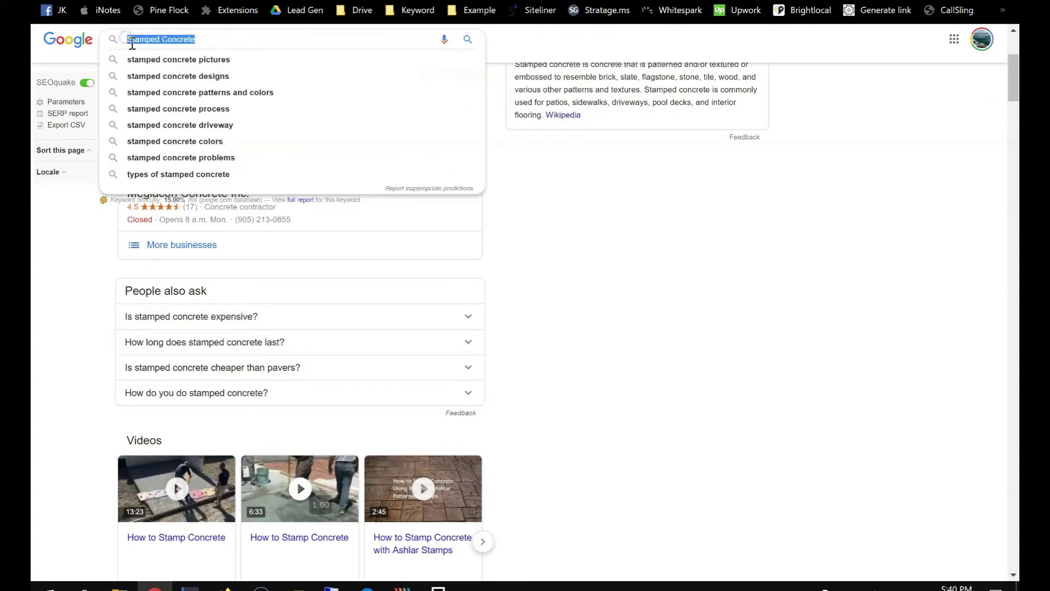
click(546, 264)
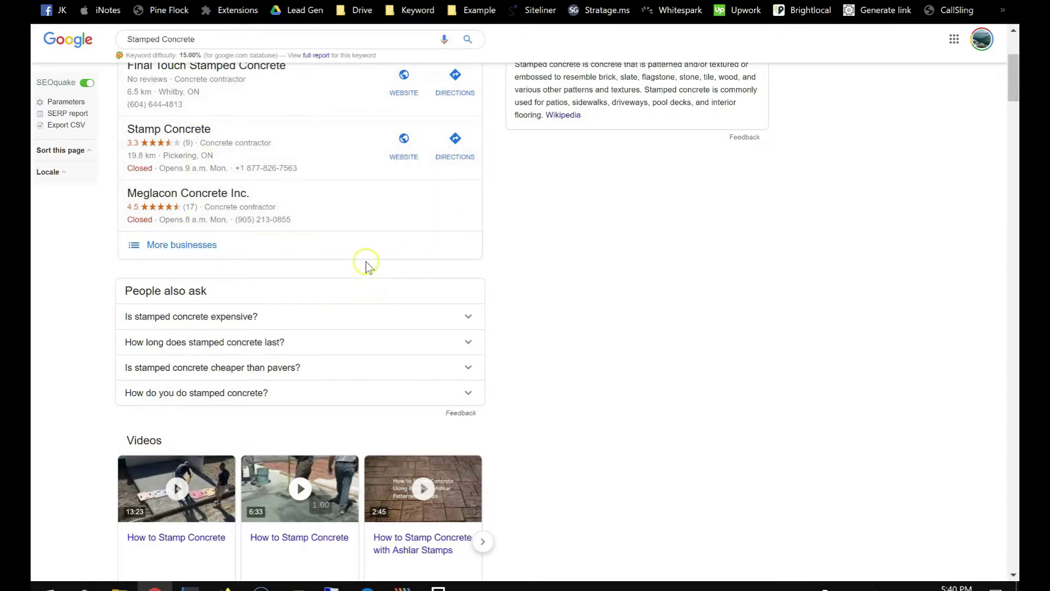
scroll(460, 281, down, 4)
scroll(525, 252, down, 2)
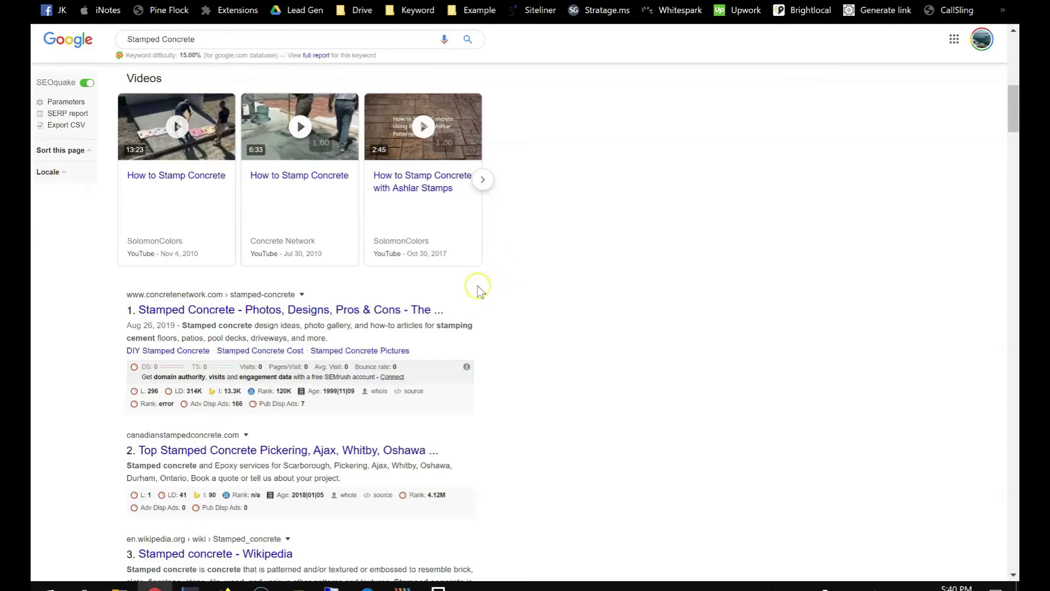
scroll(485, 291, down, 1)
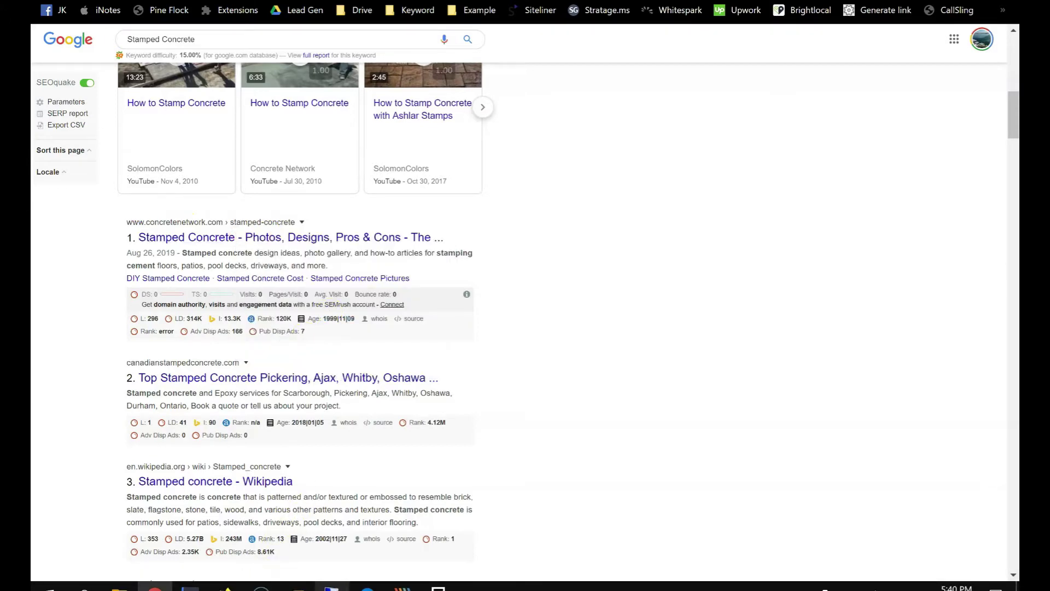
click(368, 588)
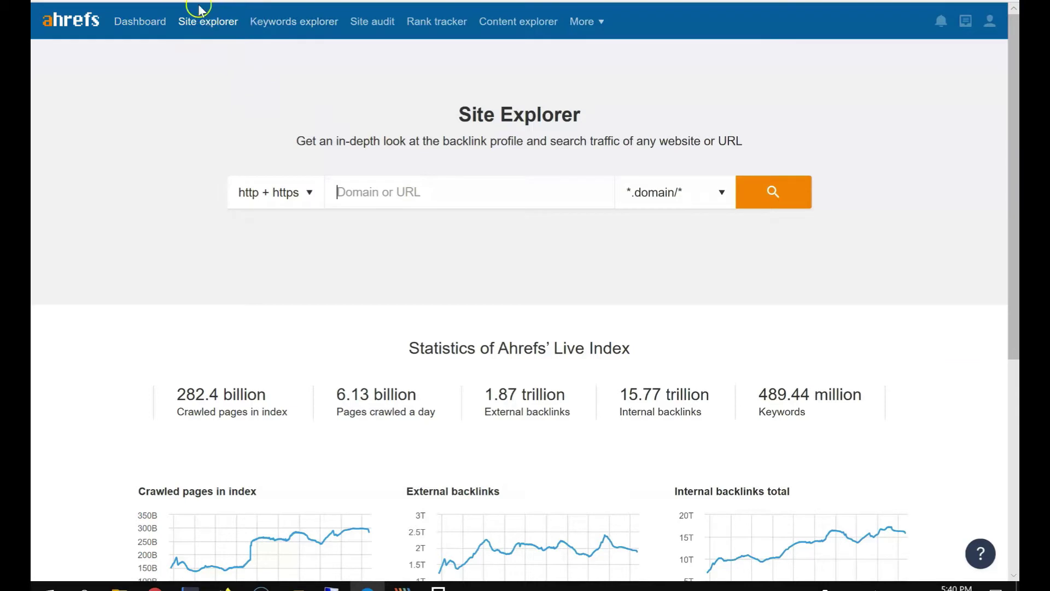
Step: Paste the concretenetwork.com stamped-concrete URL into Site Explorer and open its Backlinks report
right_click(391, 185)
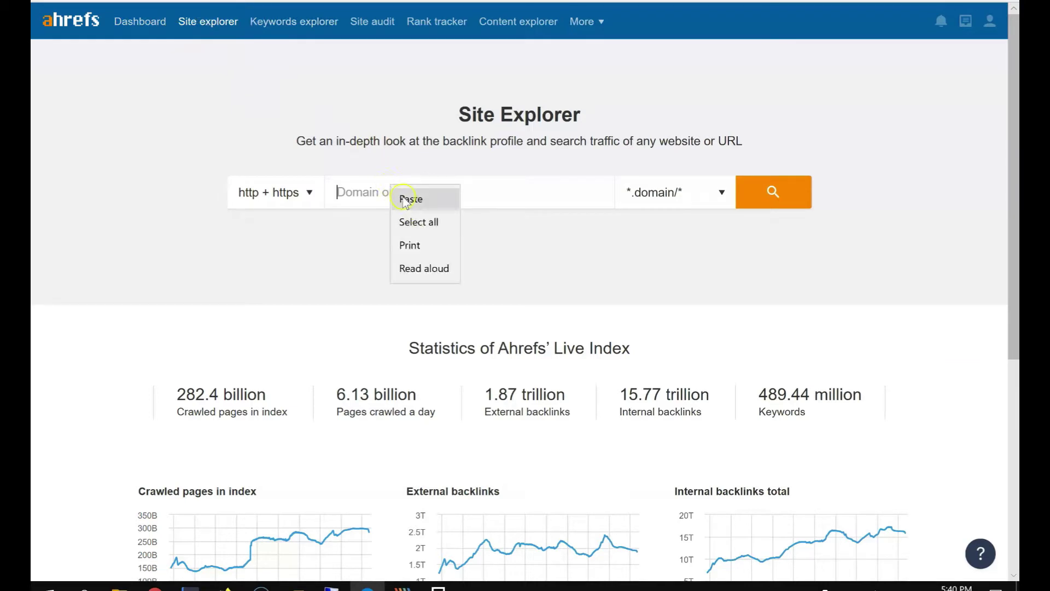
click(405, 198)
click(773, 190)
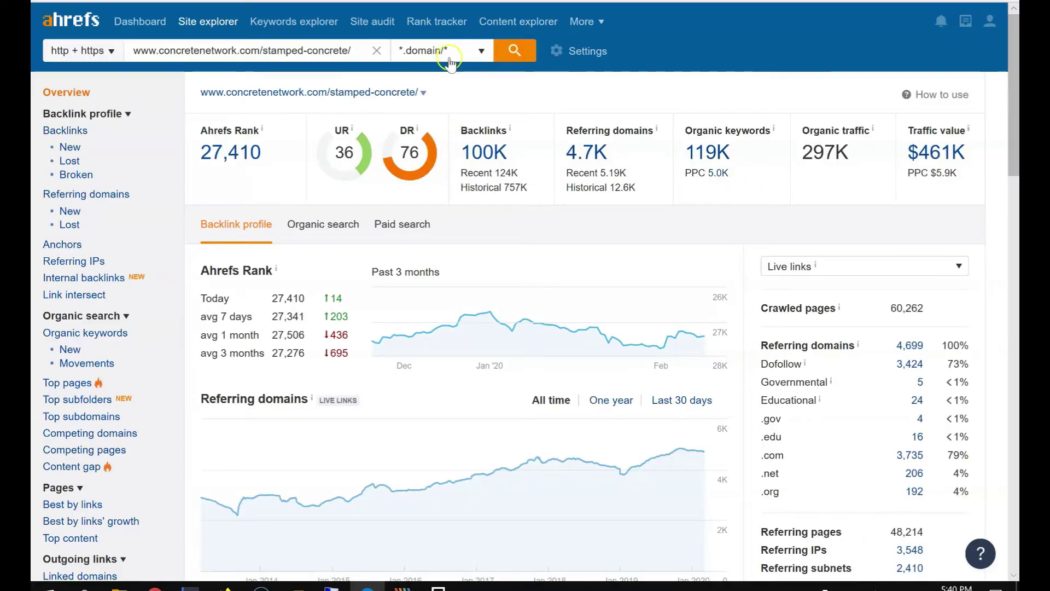
click(71, 132)
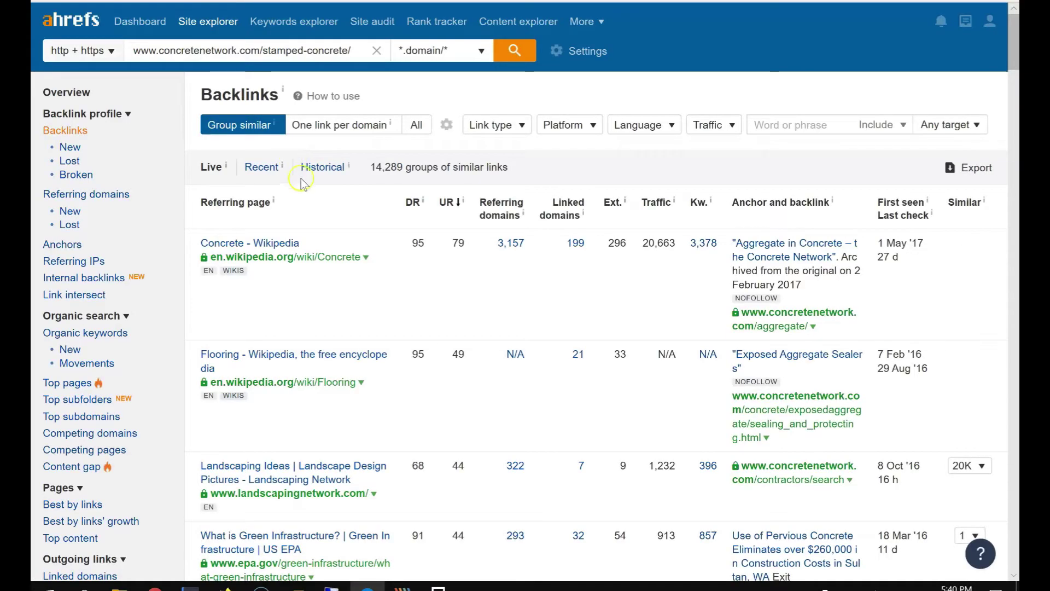
Step: Filter the concretenetwork backlinks to Dofollow and sort them by UR
scroll(445, 317, down, 15)
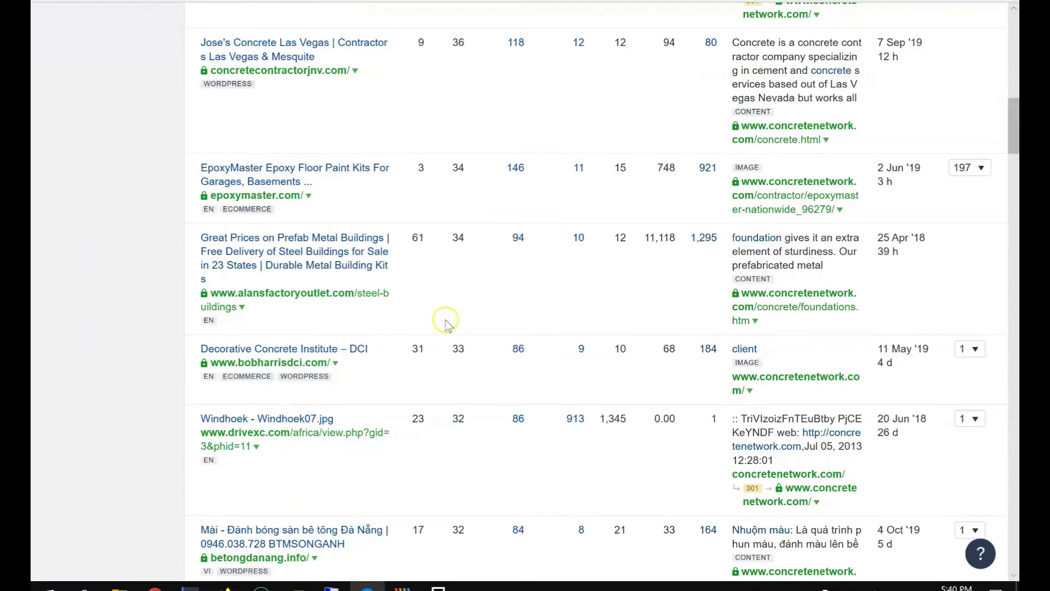
scroll(446, 316, up, 15)
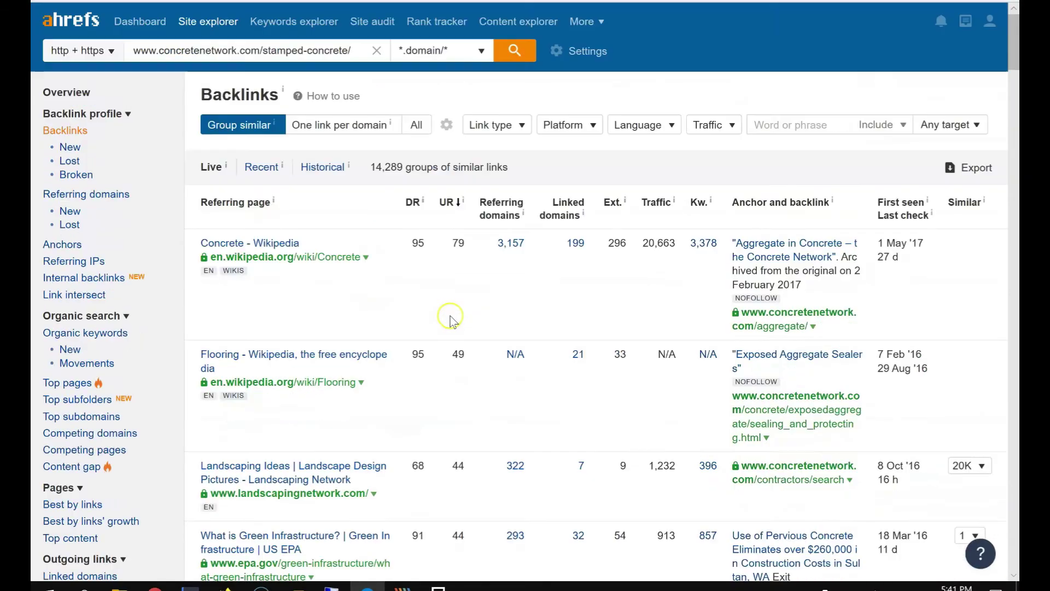
click(501, 129)
click(507, 167)
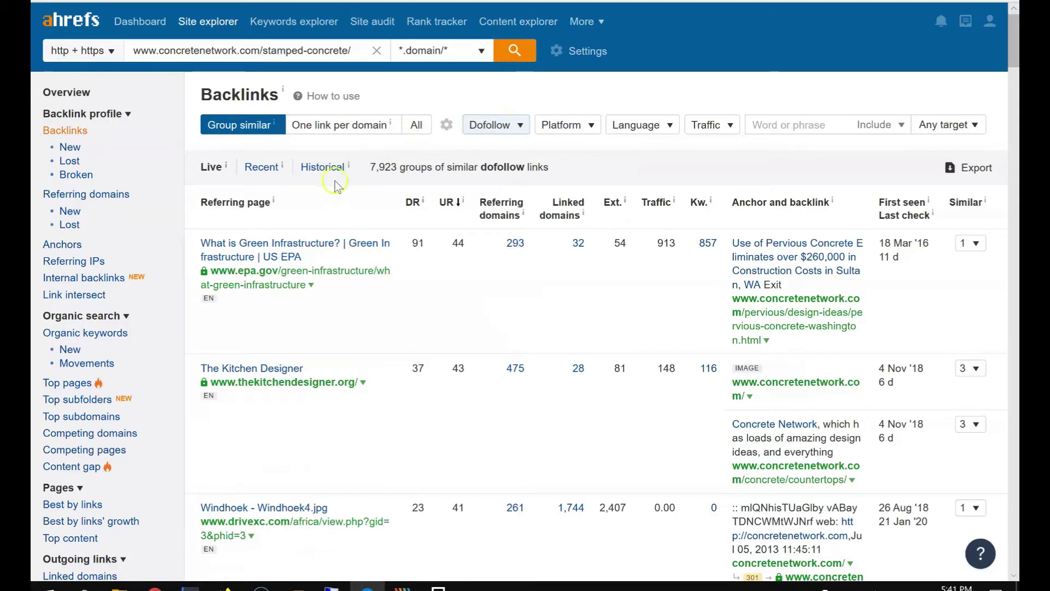
click(447, 205)
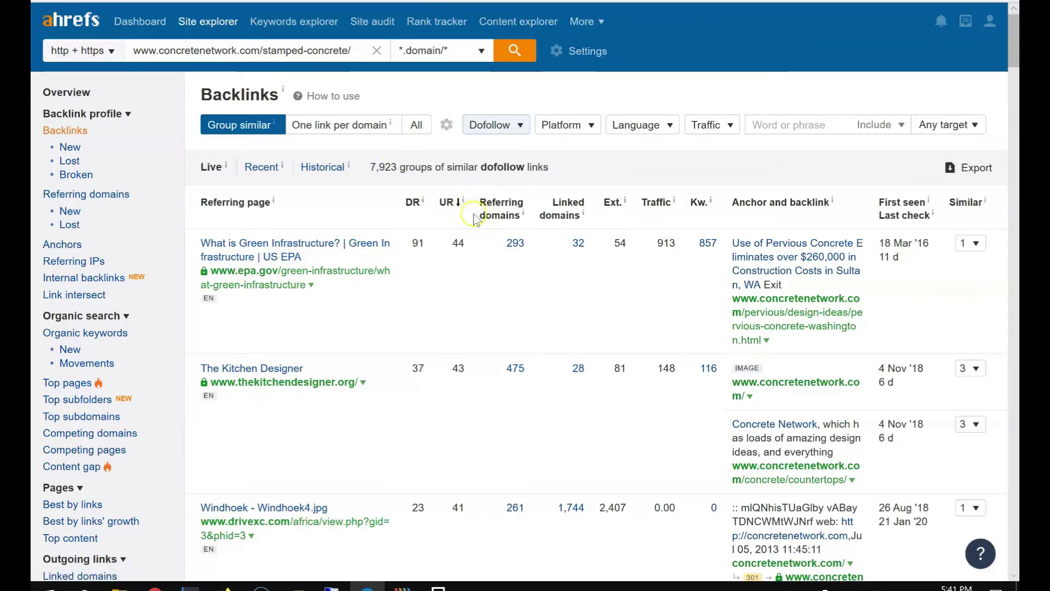
Step: Scroll through the dofollow referring pages in the backlinks table
scroll(473, 211, down, 2)
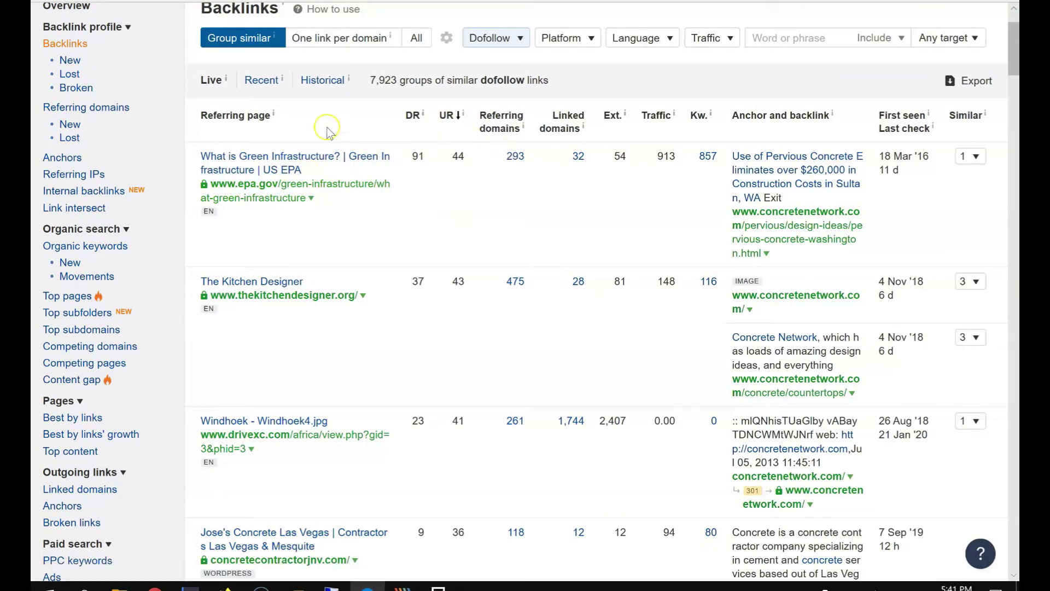
scroll(341, 245, down, 15)
scroll(340, 245, up, 17)
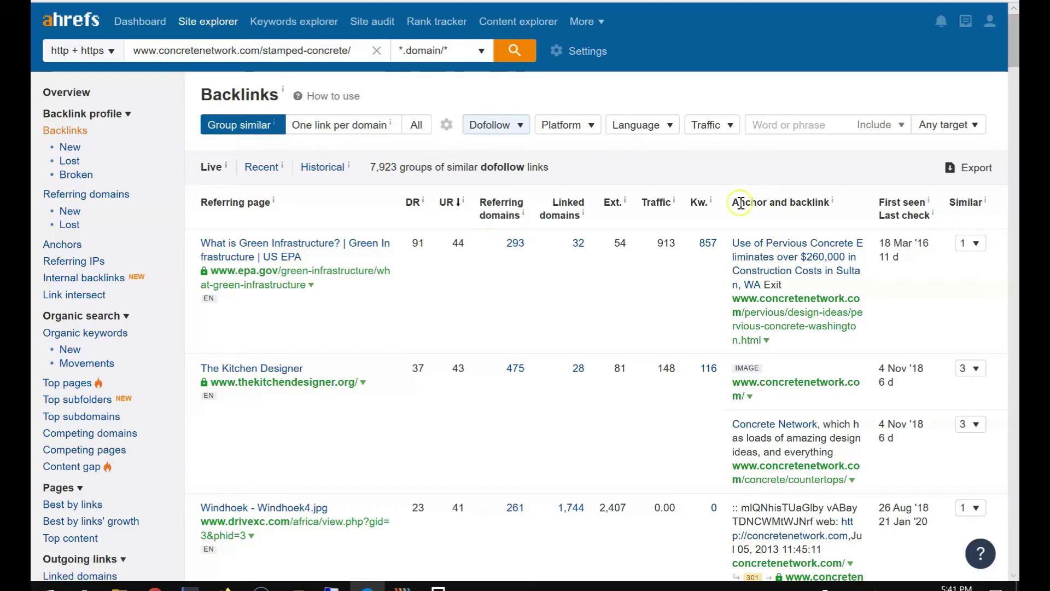
drag(740, 203, 830, 202)
click(824, 201)
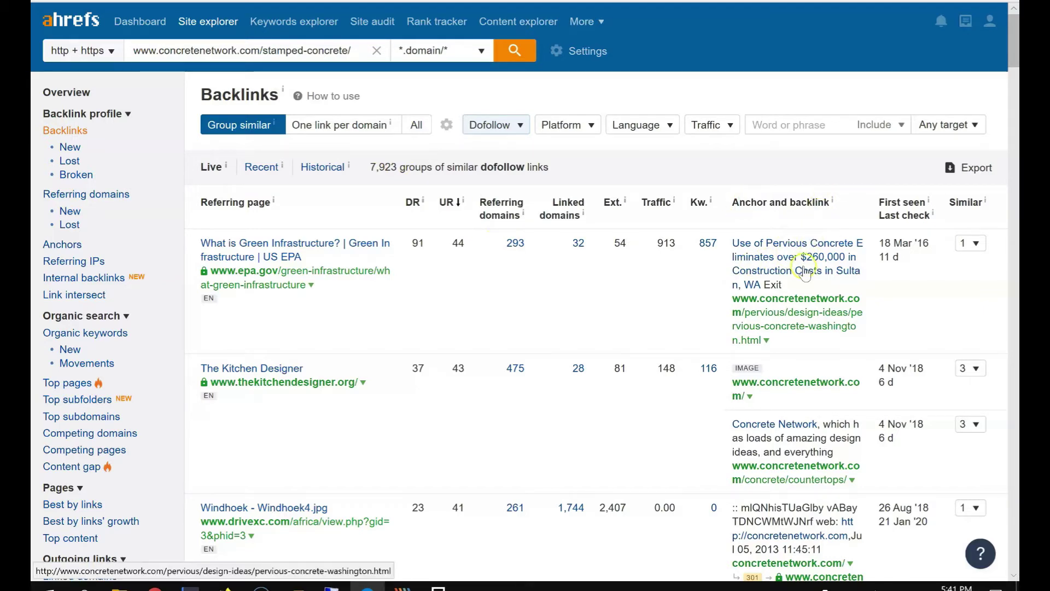
scroll(798, 274, down, 2)
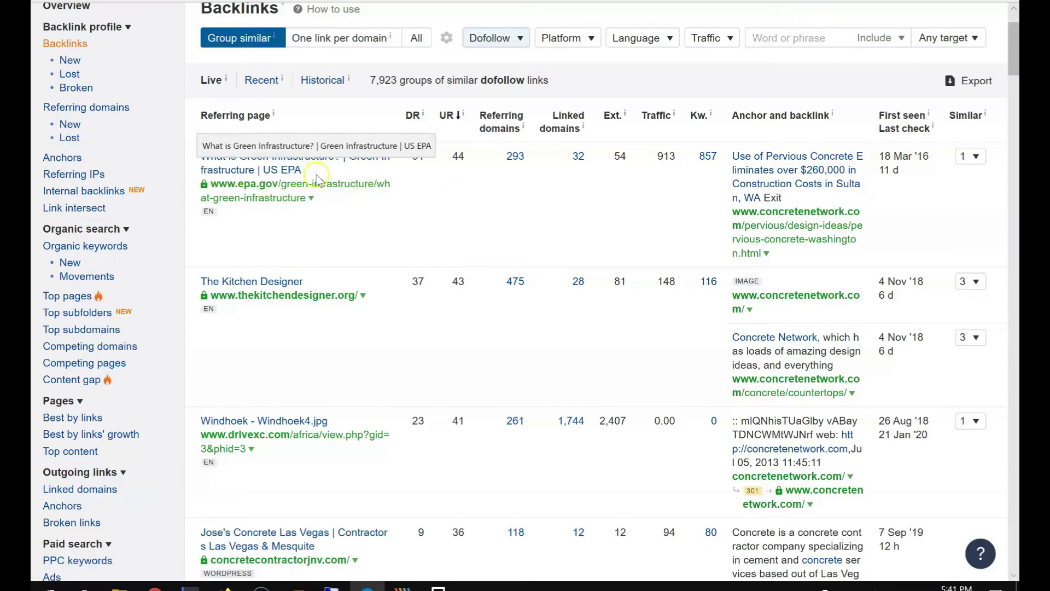
scroll(318, 185, down, 6)
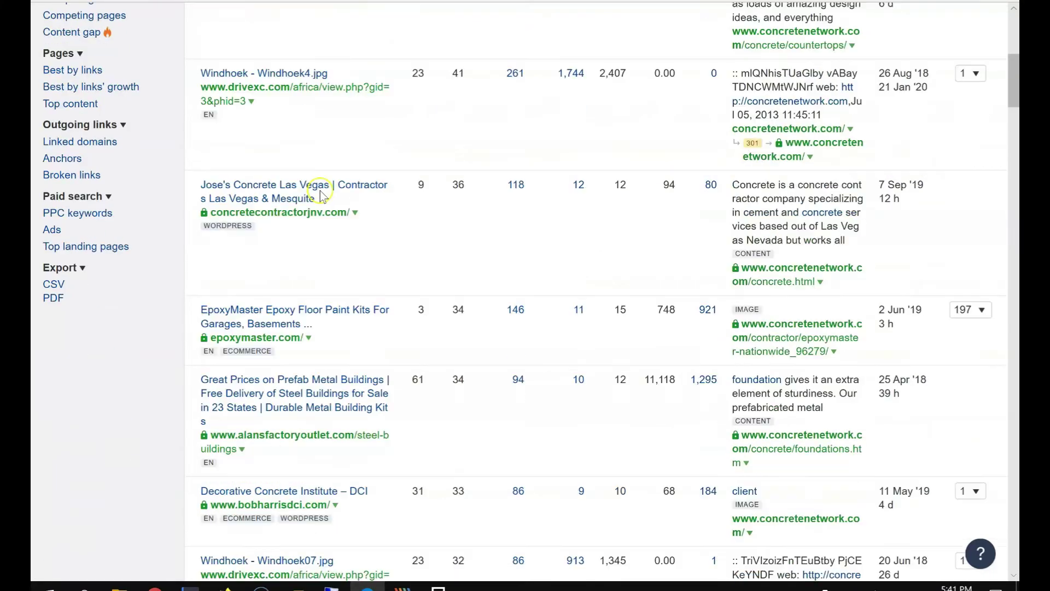
scroll(296, 230, up, 8)
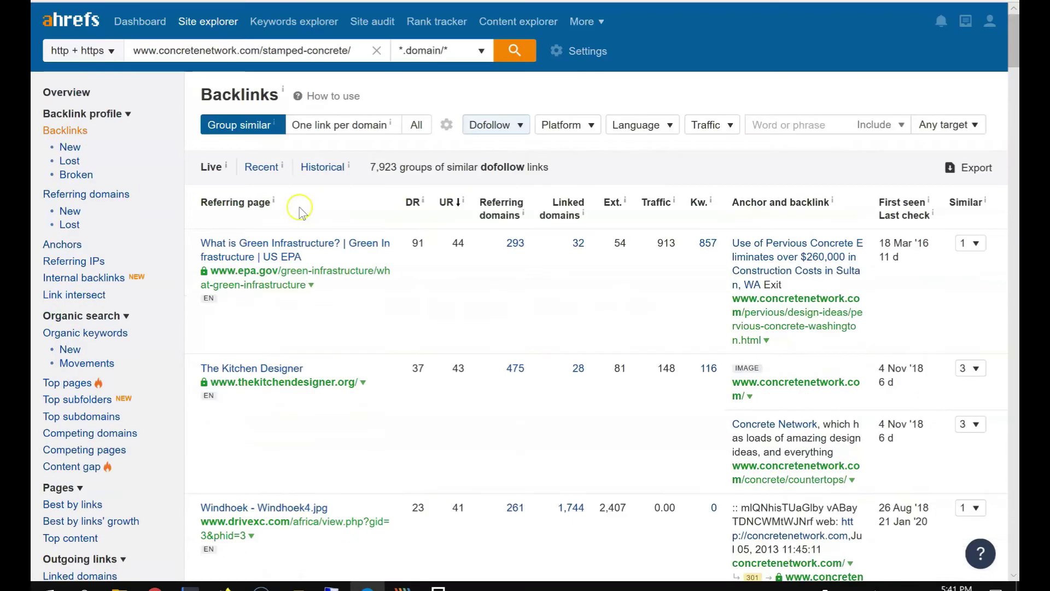
scroll(317, 274, down, 3)
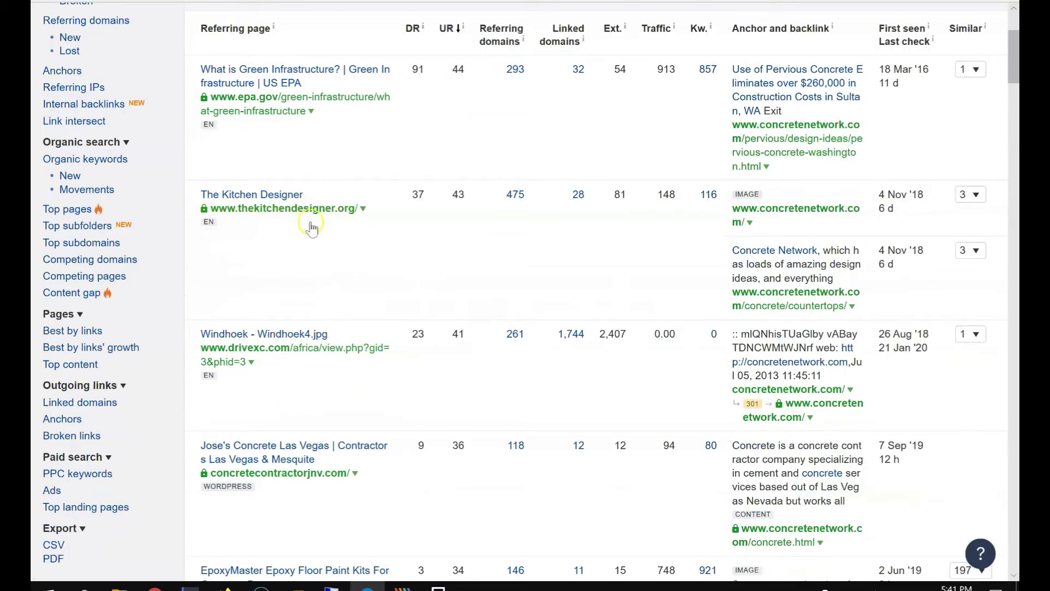
scroll(321, 346, down, 3)
scroll(307, 307, down, 3)
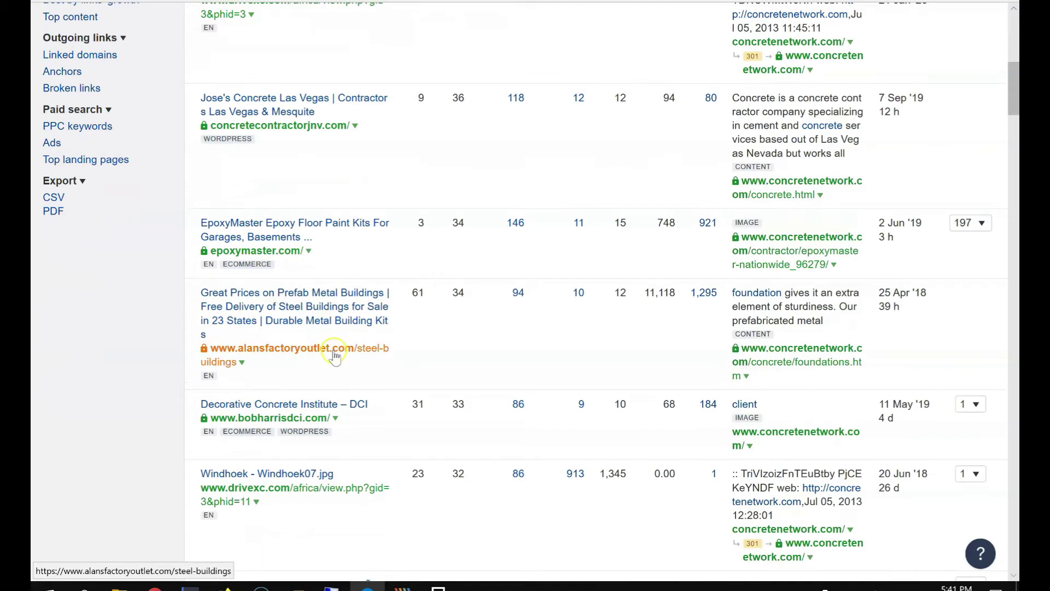
scroll(335, 356, down, 3)
scroll(333, 354, down, 3)
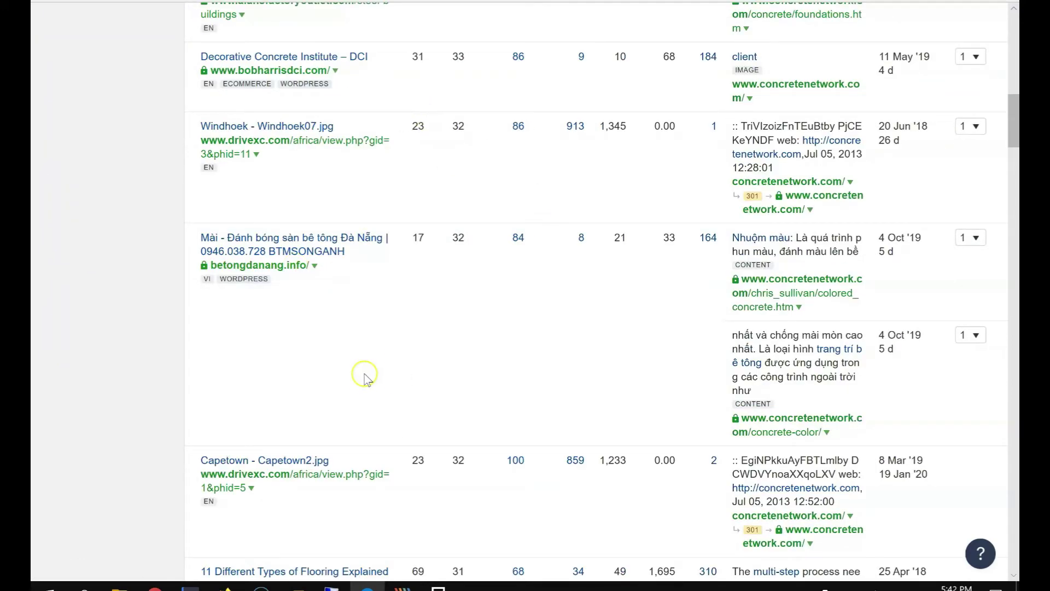
scroll(363, 375, down, 9)
scroll(360, 381, down, 20)
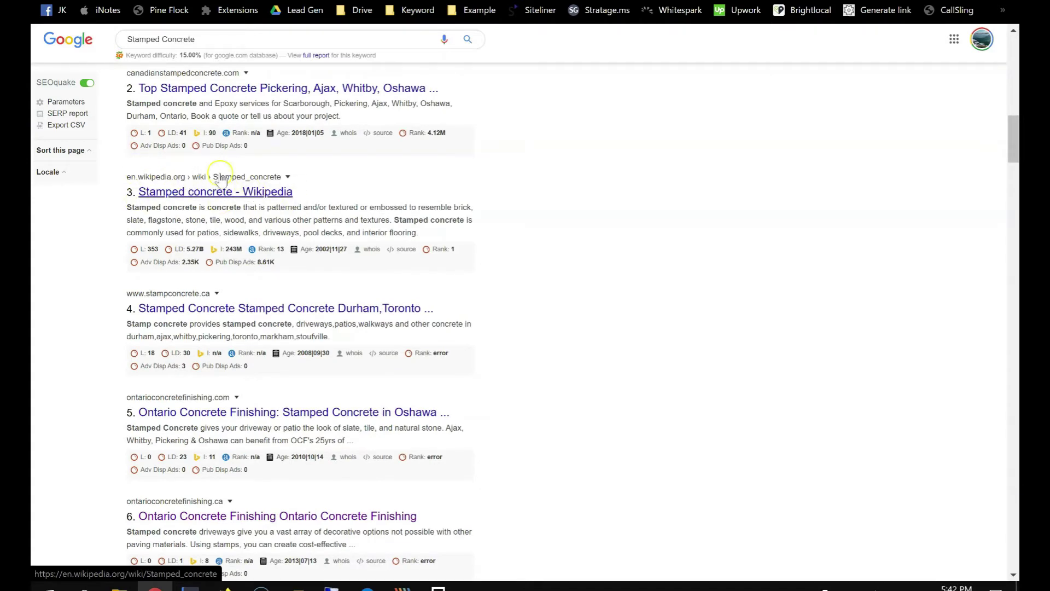
Step: Scan the Stamped Concrete results and SEOquake metrics down to HomeStars, then return to Ahrefs
scroll(232, 196, down, 1)
scroll(231, 196, down, 2)
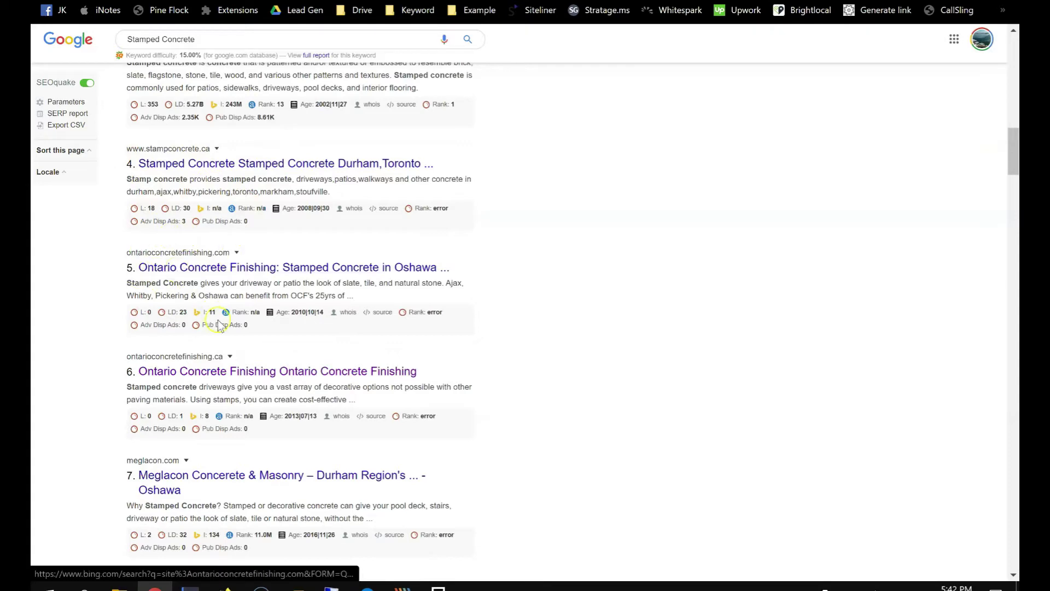
scroll(202, 258, down, 2)
scroll(235, 298, down, 2)
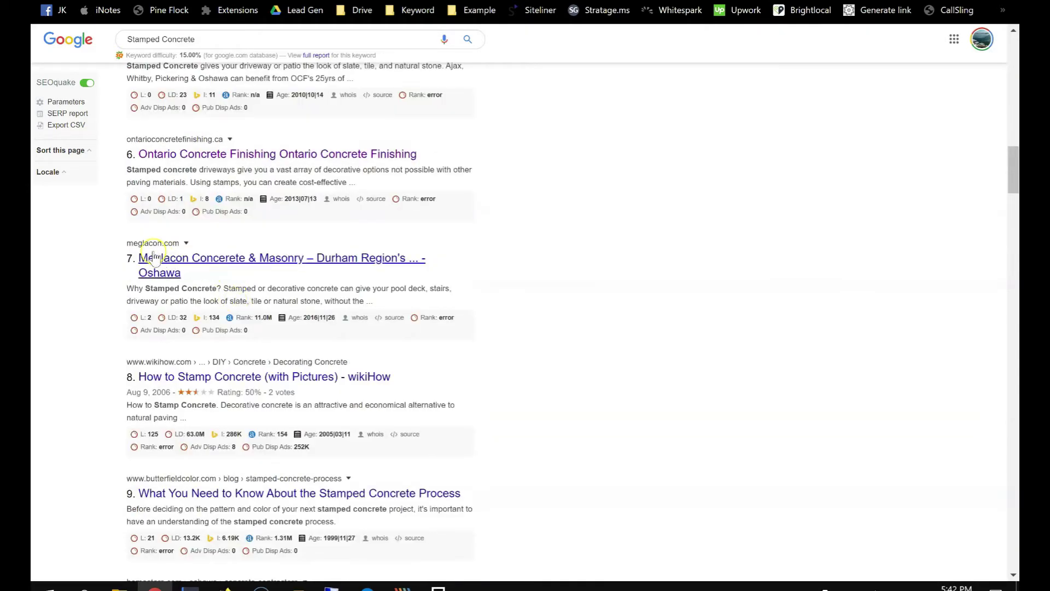
scroll(229, 282, down, 2)
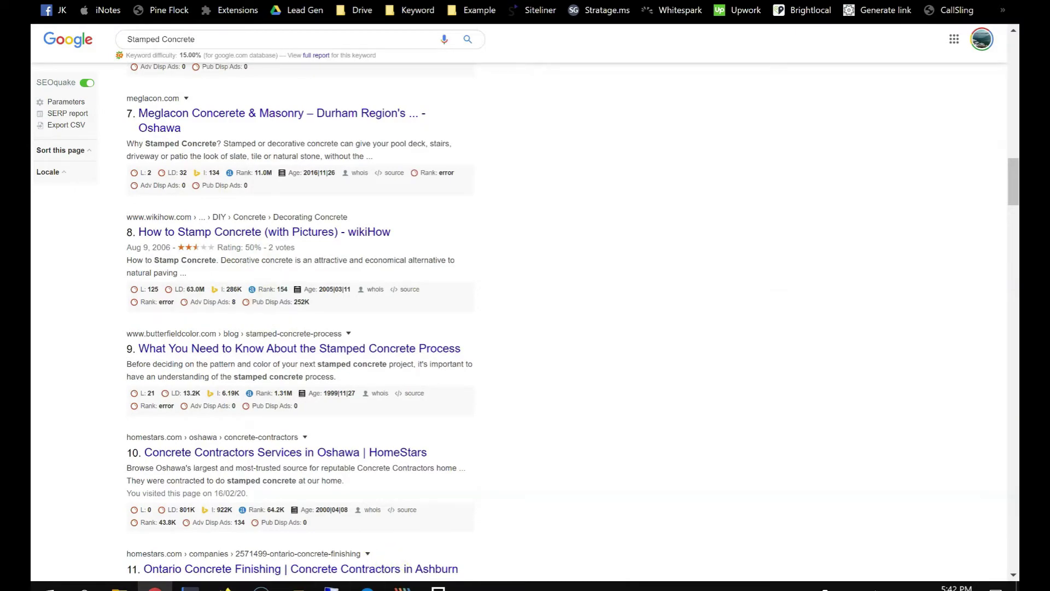
click(367, 587)
Step: Scroll the concretenetwork dofollow backlinks table and back to the top, then return to Google
scroll(305, 235, up, 10)
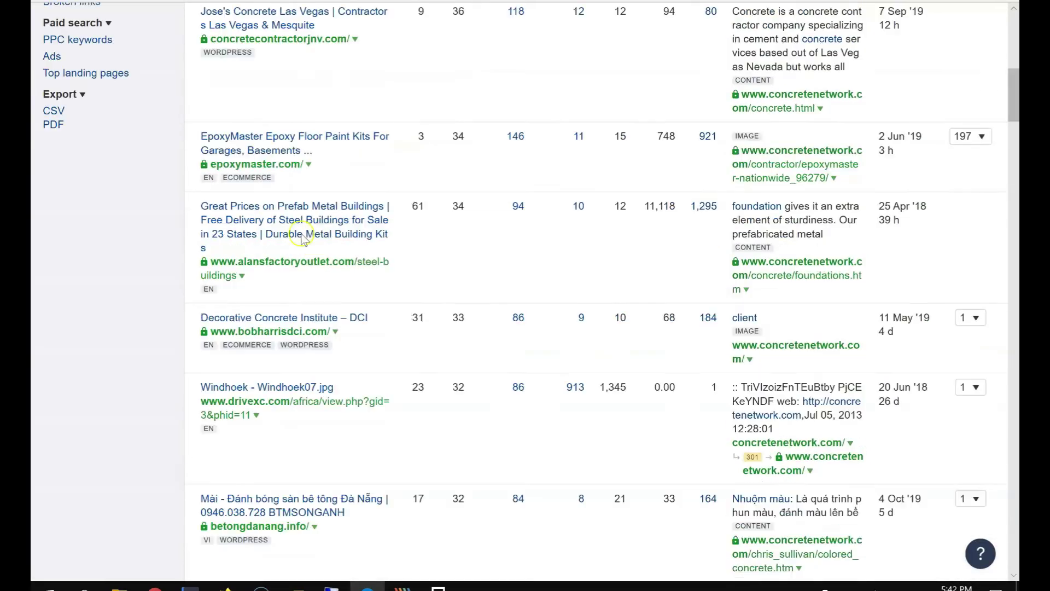
scroll(301, 238, up, 10)
scroll(306, 238, down, 20)
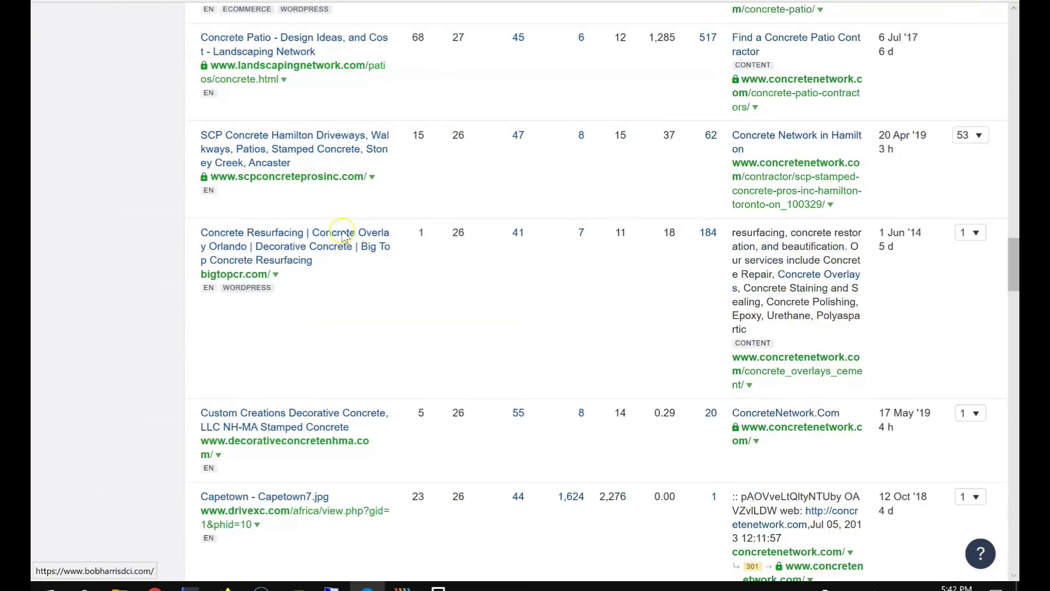
scroll(341, 234, down, 20)
scroll(340, 234, up, 20)
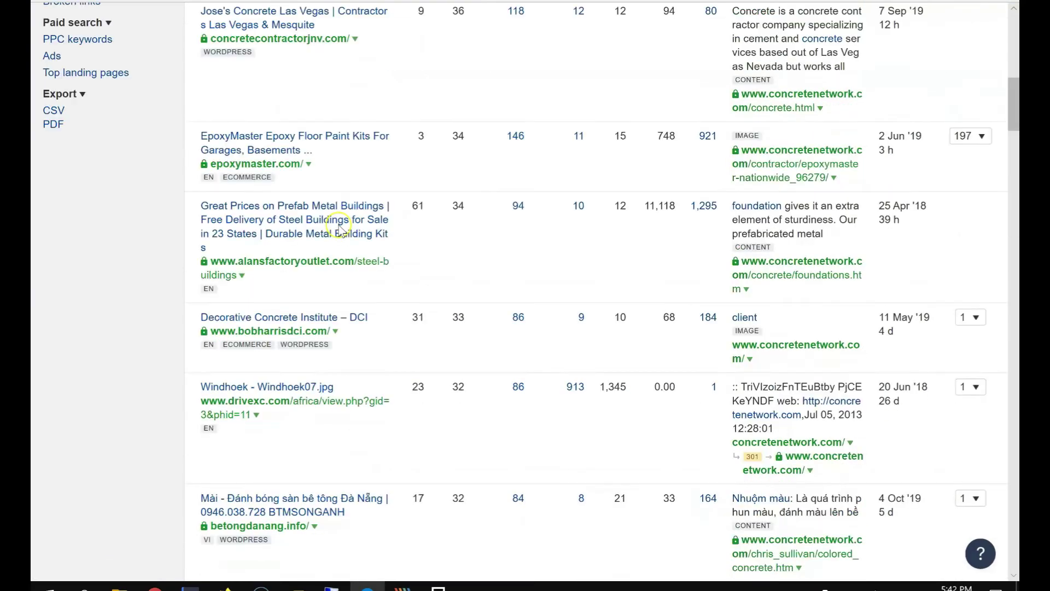
scroll(340, 230, up, 10)
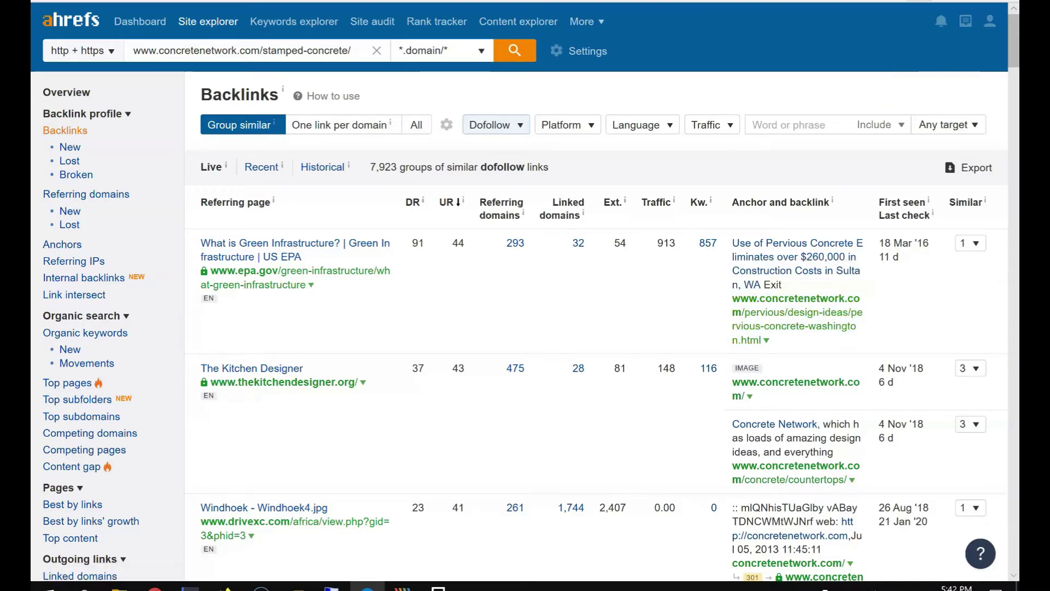
key(alt+Tab)
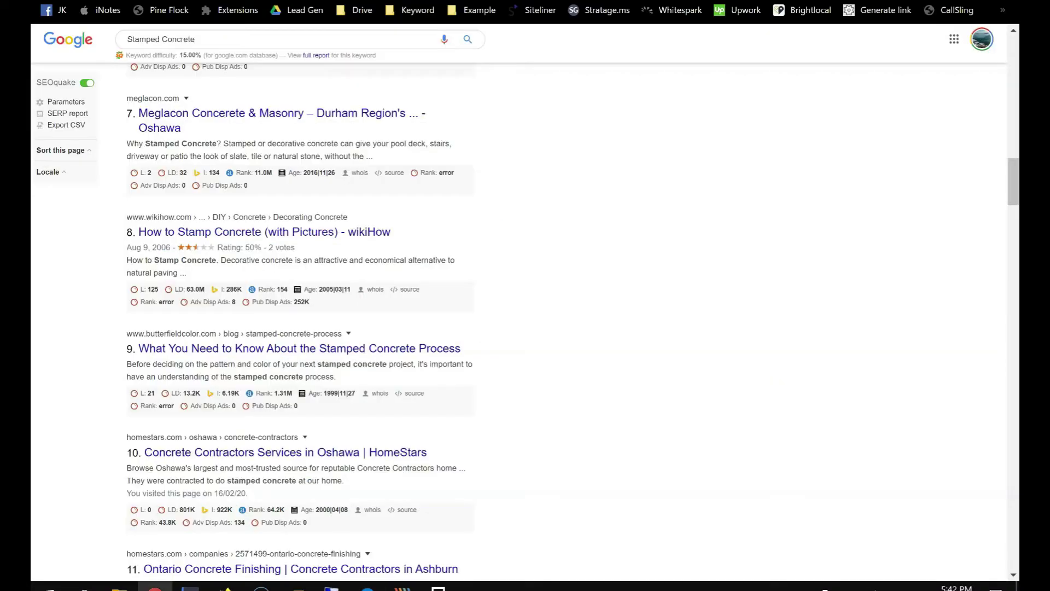
Step: Check Location Guard's fixed location from the Stamped Concrete results, then return to the Backlink Copycat guide
click(887, 17)
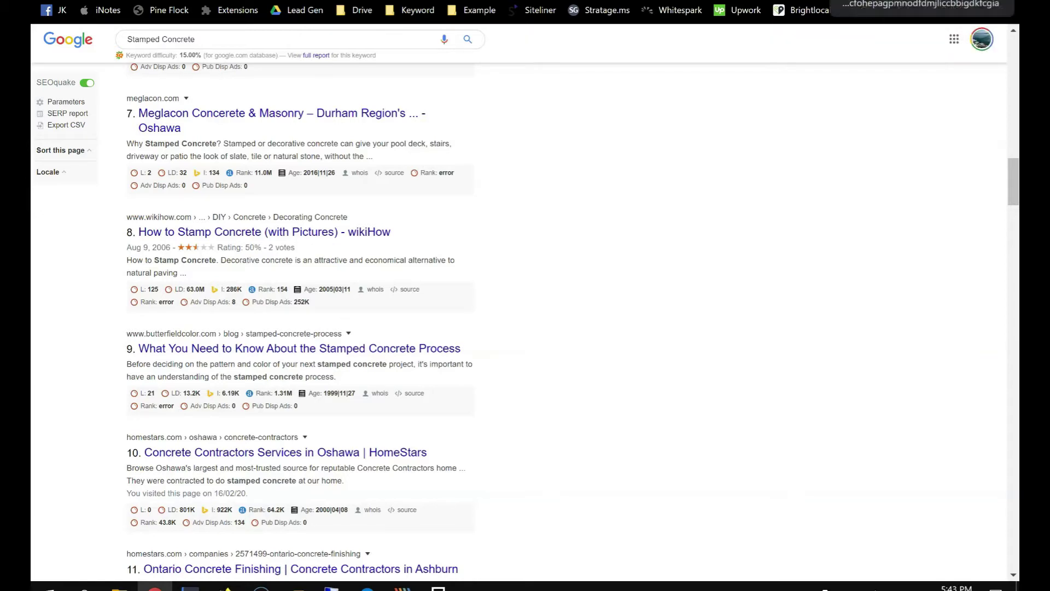
click(878, 10)
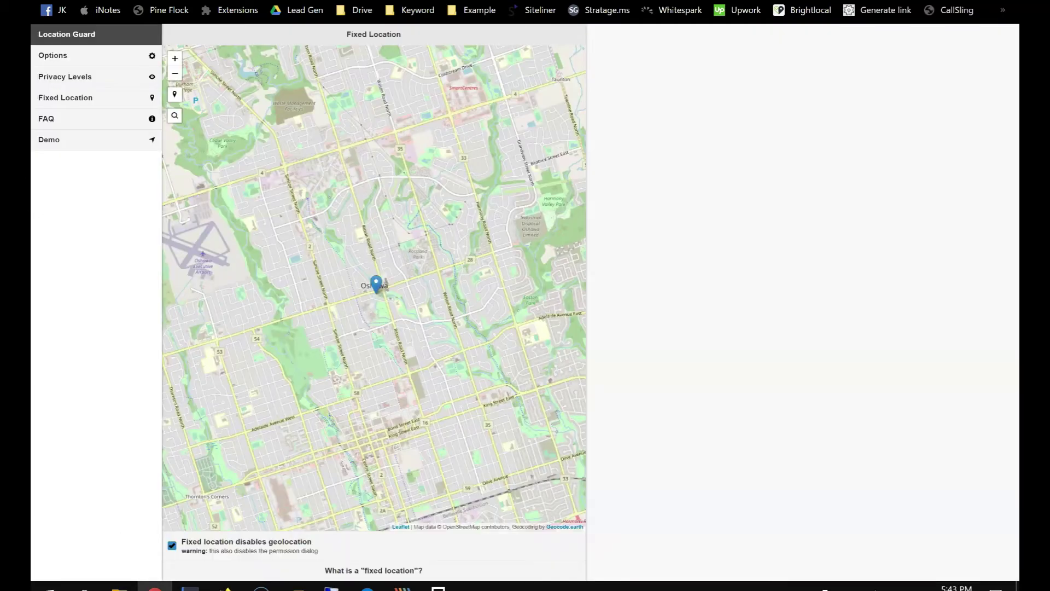
key(alt+Left)
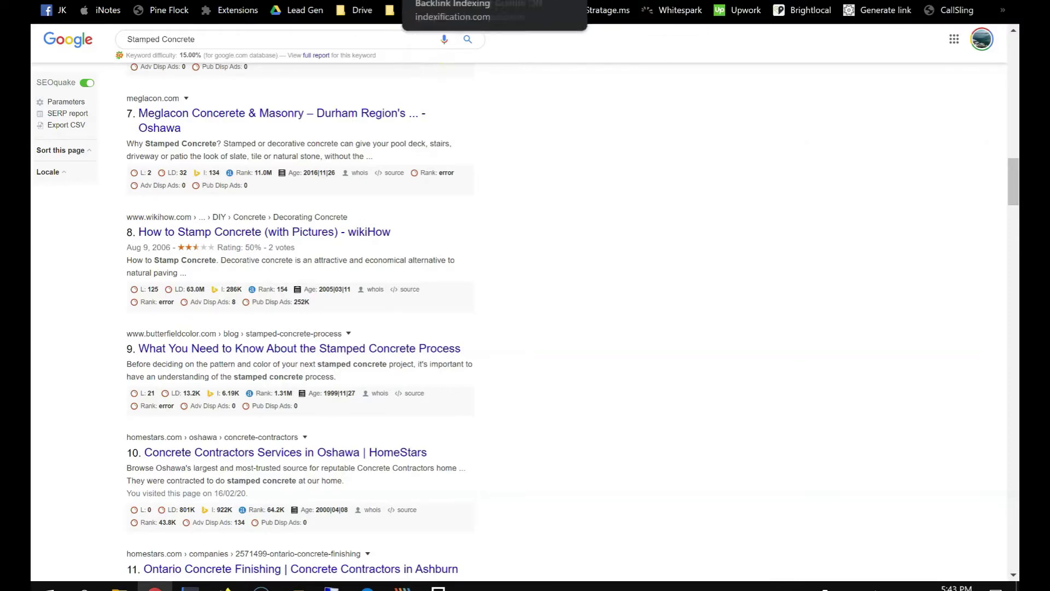
click(391, 1)
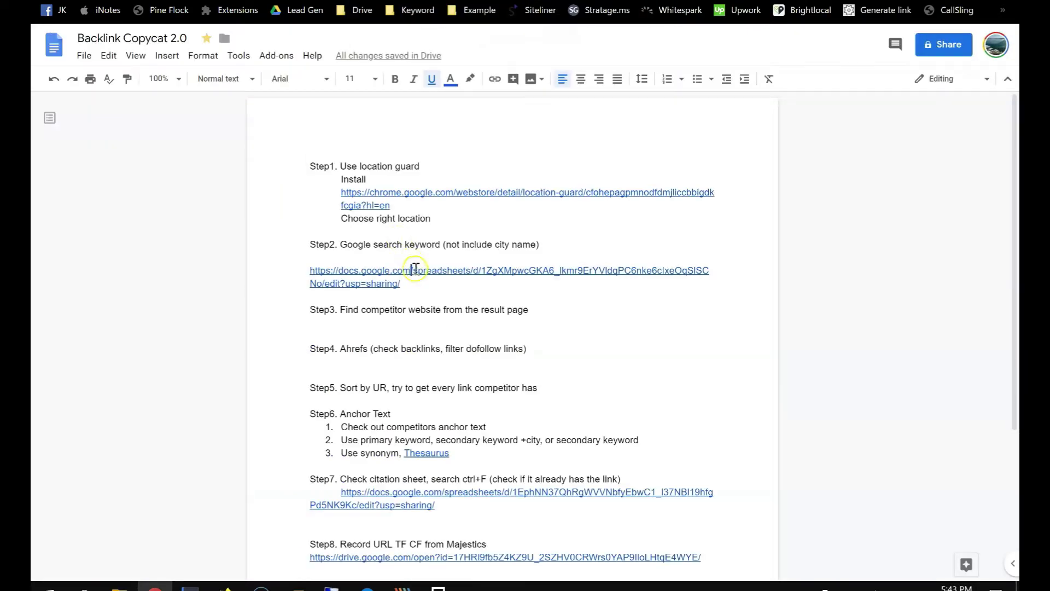
Step: Highlight the Step3 line about finding competitors and the Step4 line about checking backlinks in Ahrefs
scroll(375, 327, down, 3)
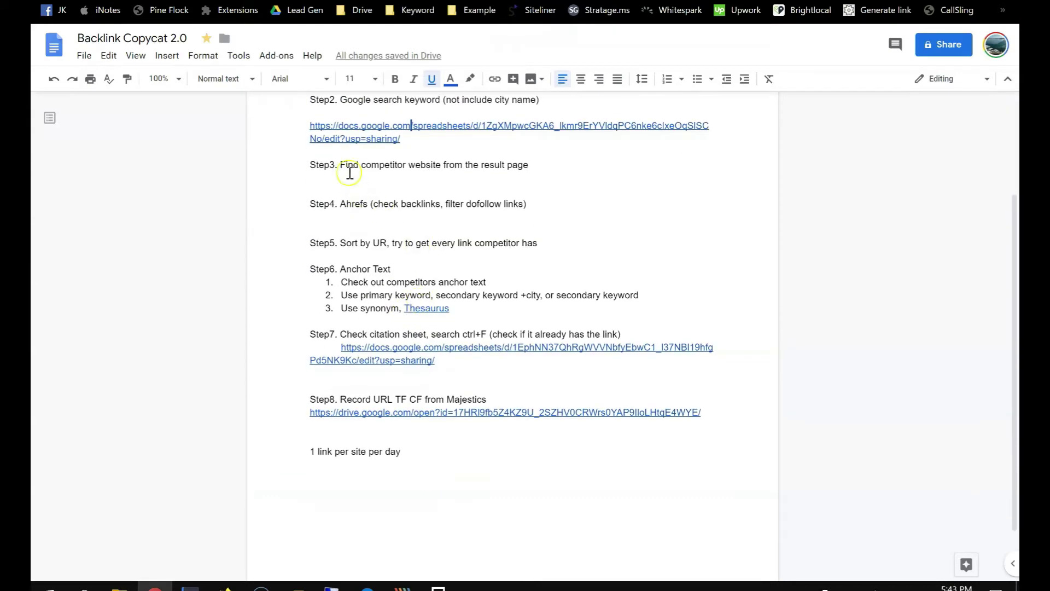
drag(349, 173, 529, 170)
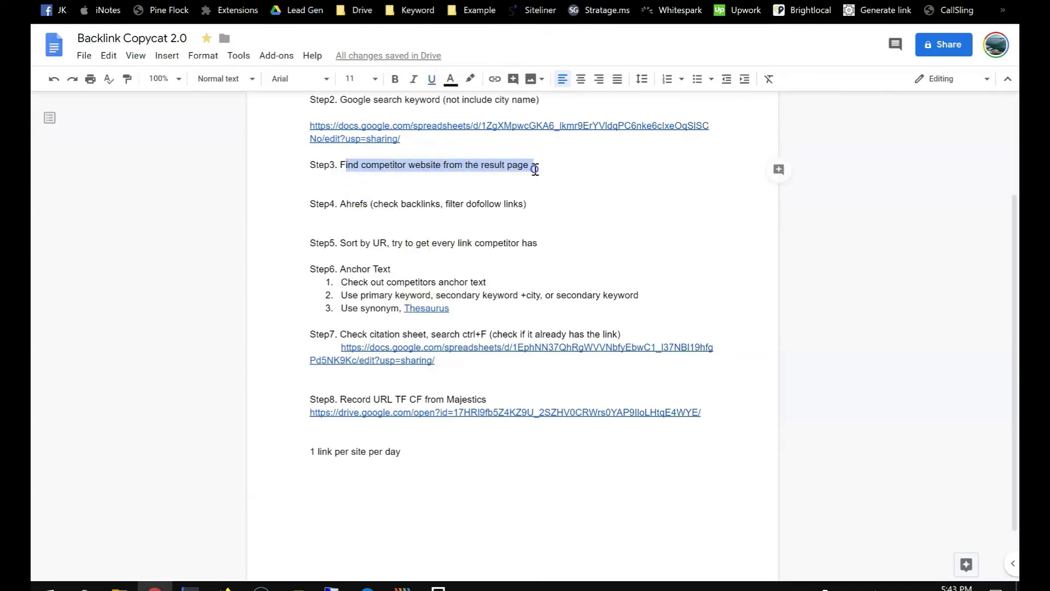
click(534, 169)
triple_click(469, 164)
click(302, 166)
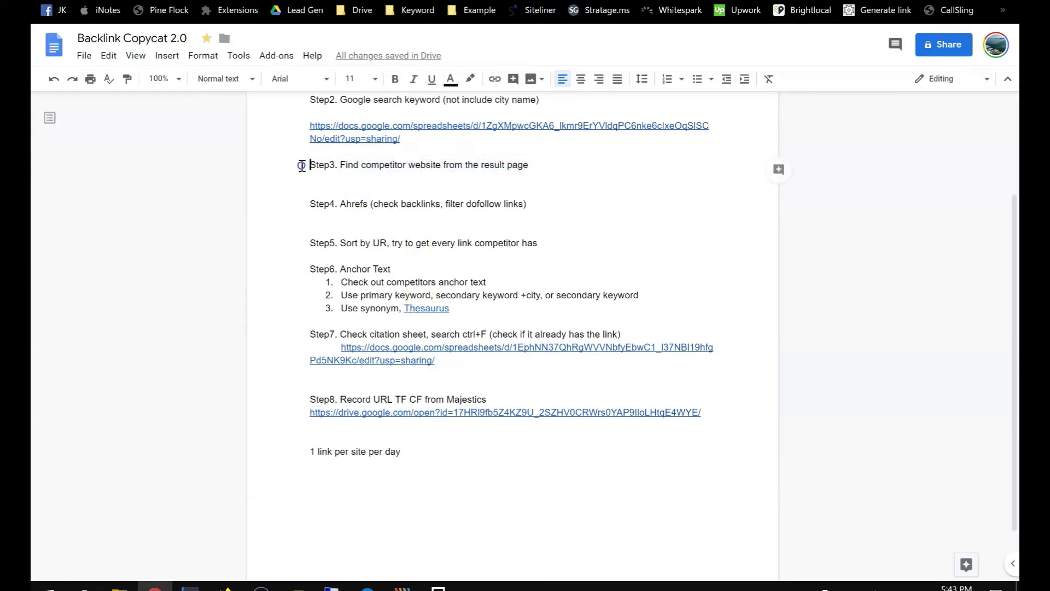
drag(531, 205, 389, 196)
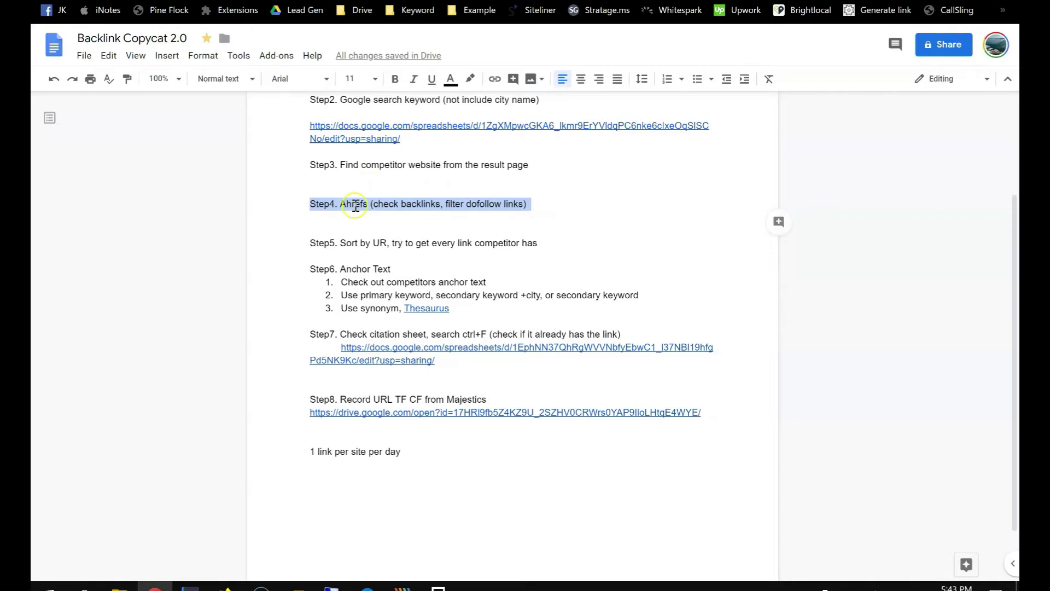
Step: Highlight 'Sort by UR' in Step5, then return to the Ahrefs backlinks report
drag(341, 245, 381, 245)
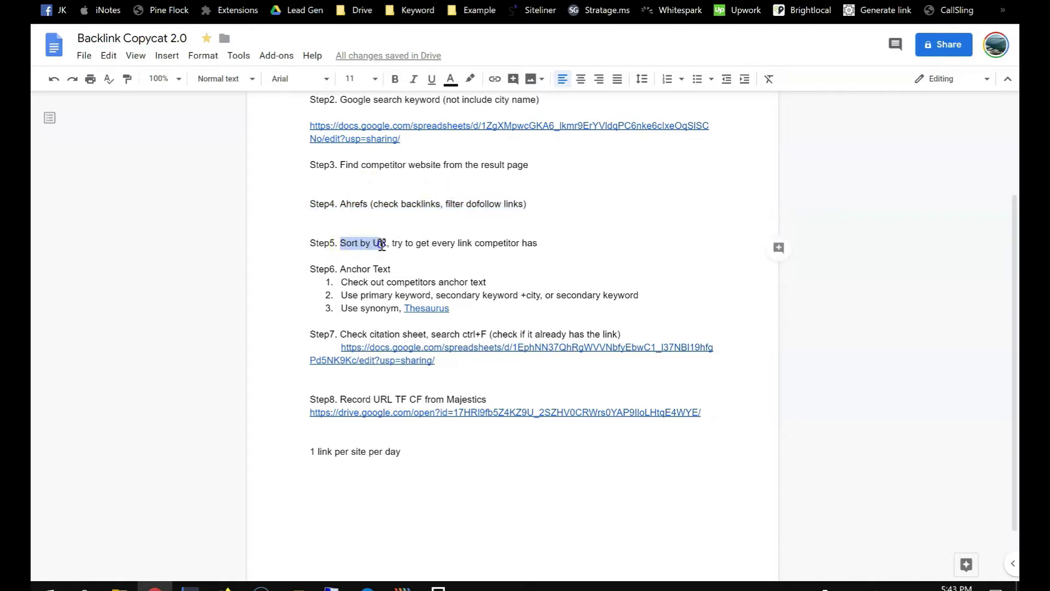
click(444, 244)
click(441, 243)
scroll(435, 244, down, 1)
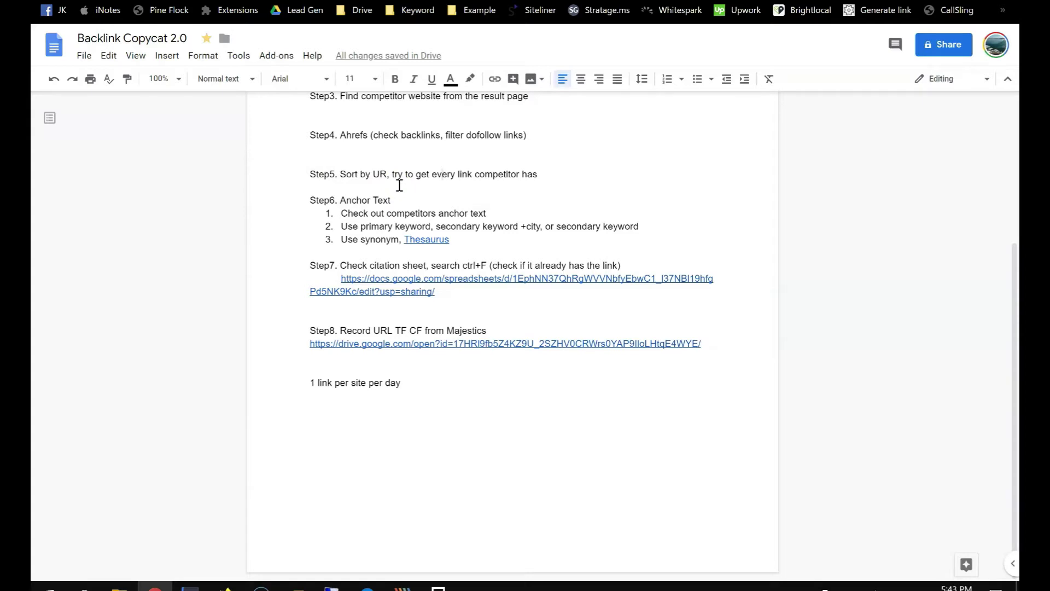
click(368, 588)
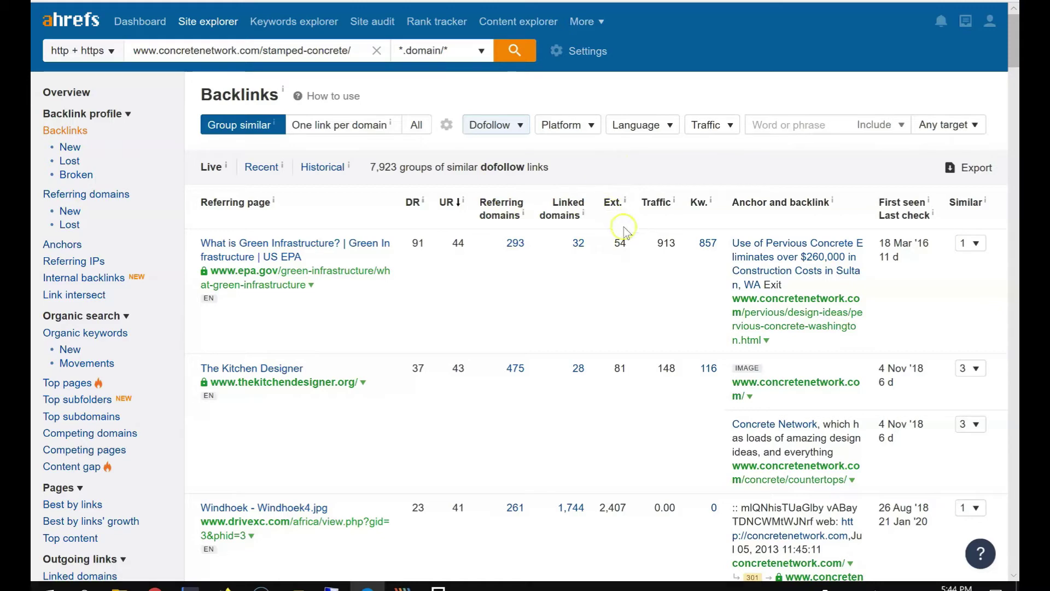
Step: Highlight the Windhoek row's 2,407 external links and open the drivexc.com referring page in a new tab
scroll(616, 310, down, 5)
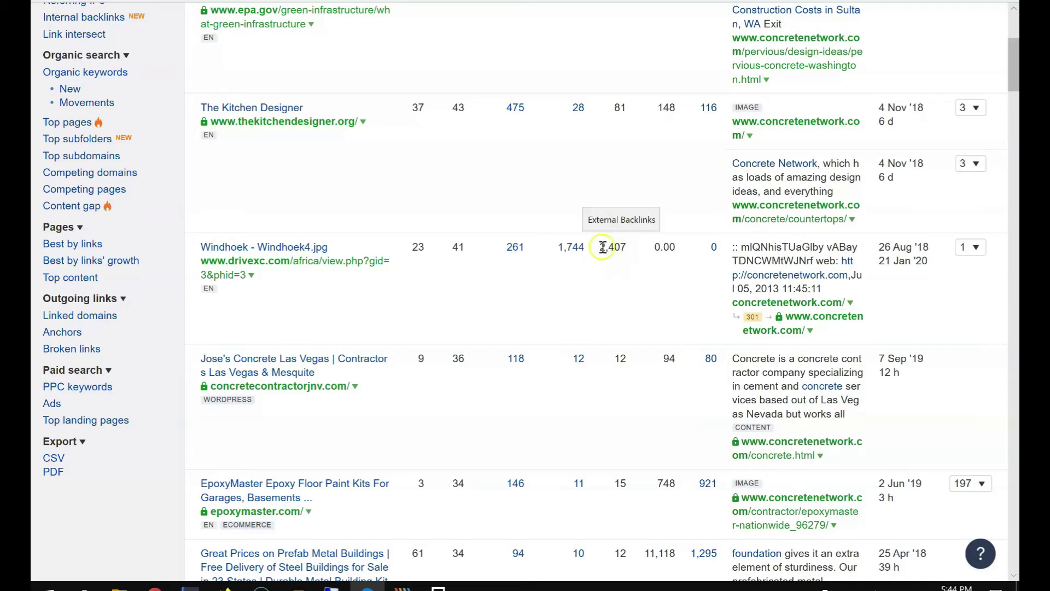
double_click(614, 247)
scroll(628, 248, up, 5)
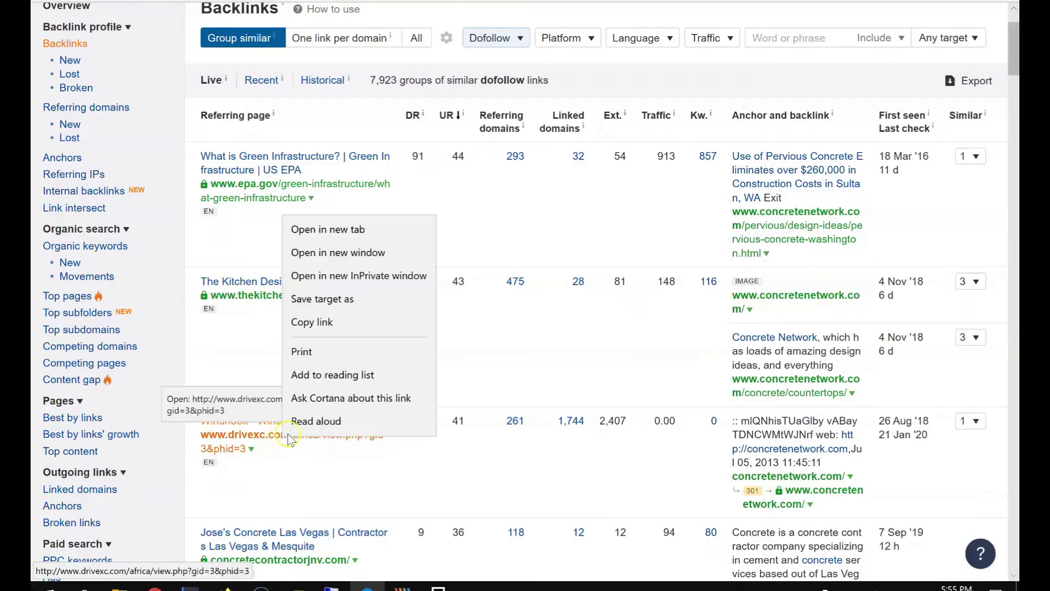
click(342, 230)
click(407, 48)
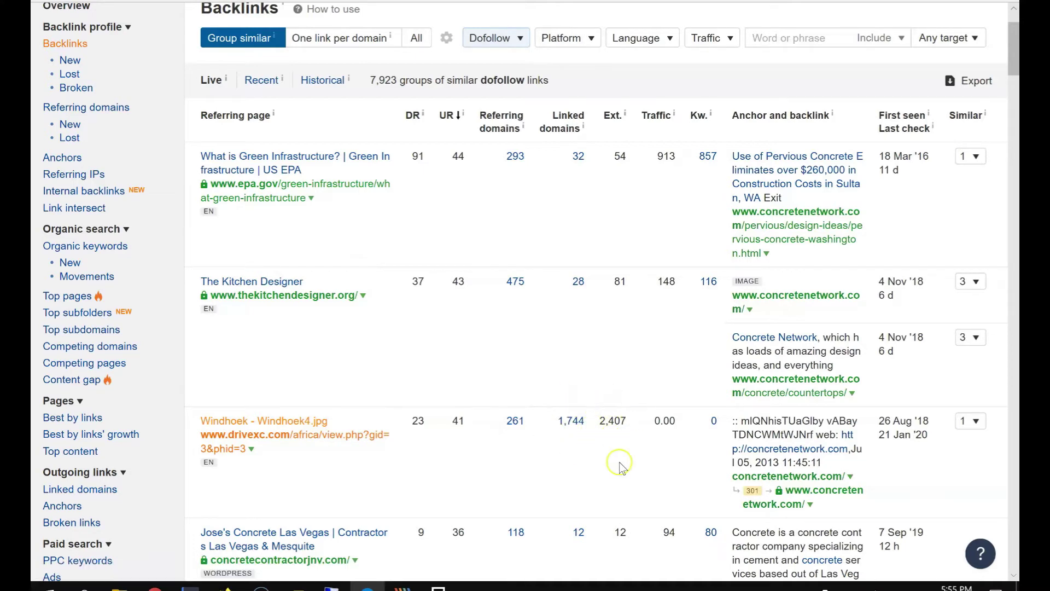
mouse_move(628, 115)
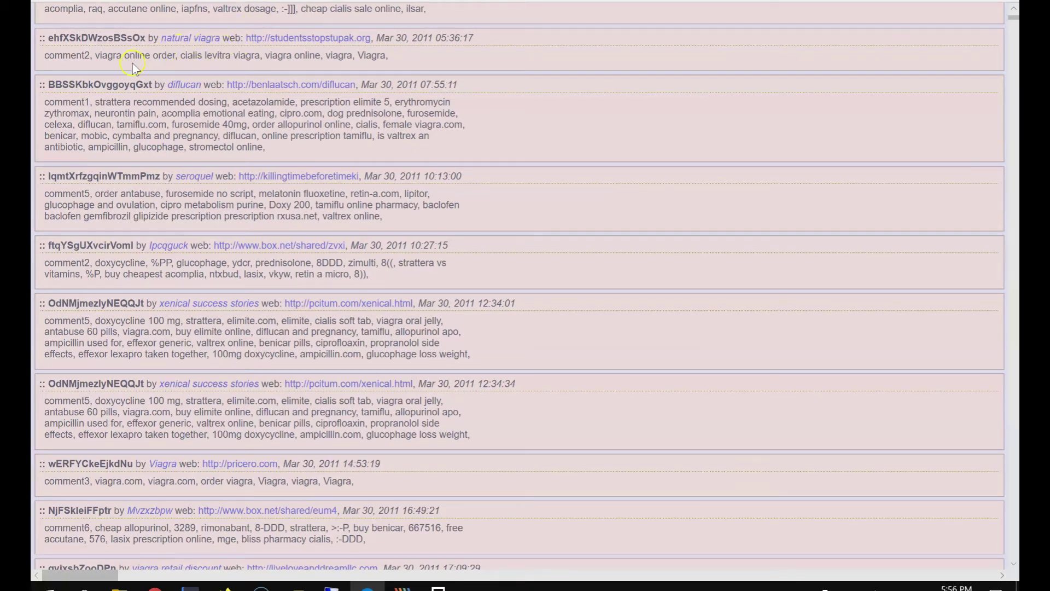
Step: Mark the spammy drug keywords in a guestbook comment and scroll through the comments
drag(119, 60, 379, 59)
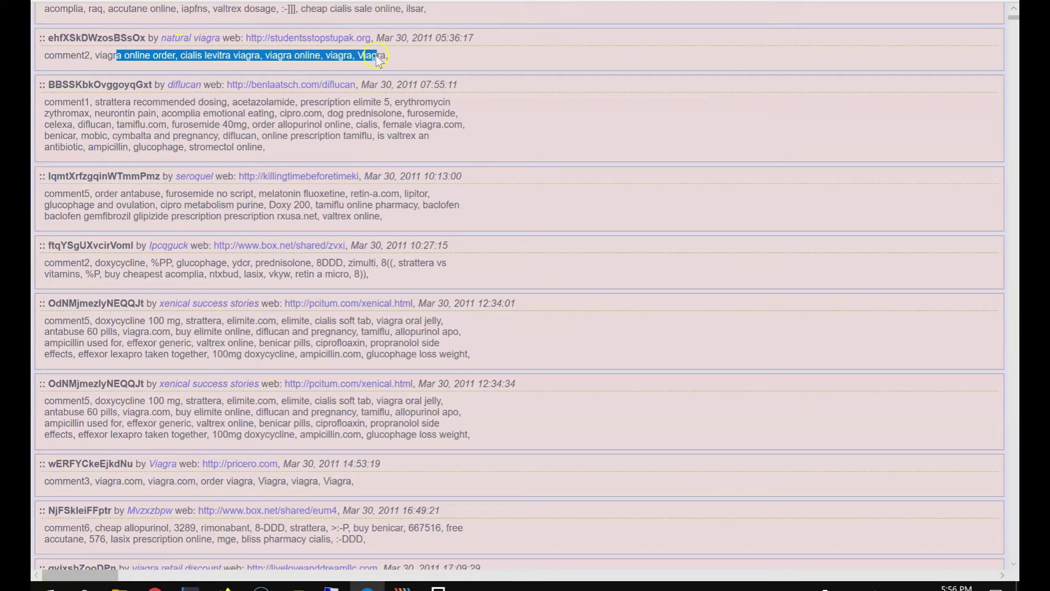
scroll(579, 120, down, 20)
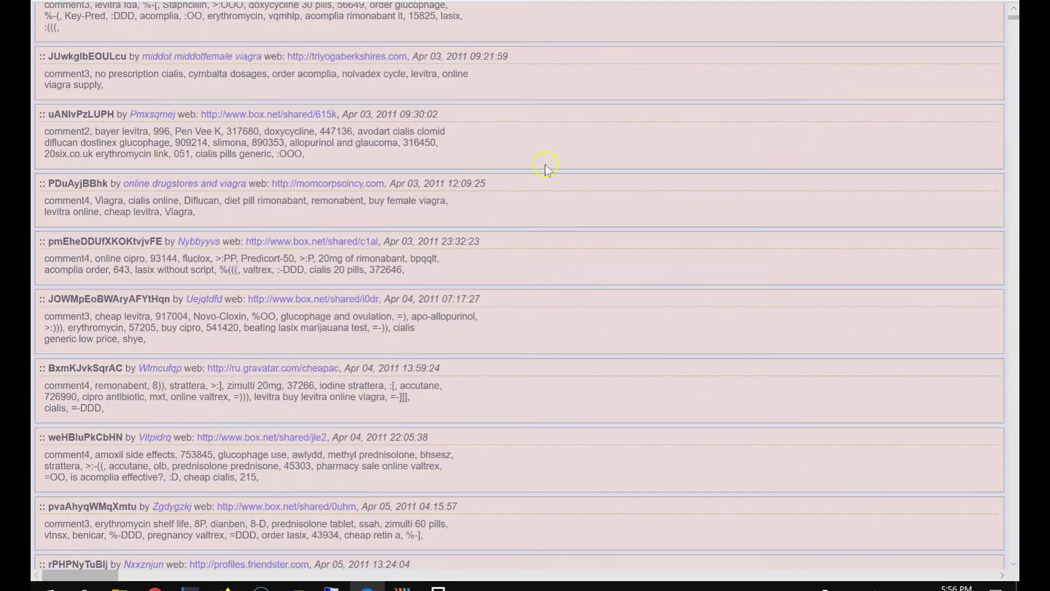
scroll(238, 207, down, 15)
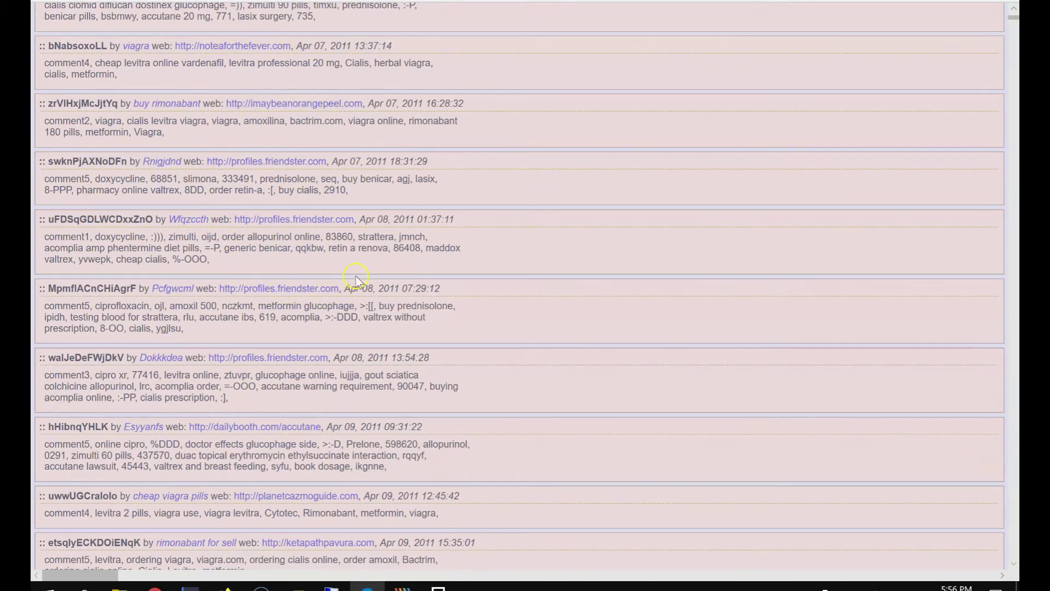
scroll(356, 281, down, 20)
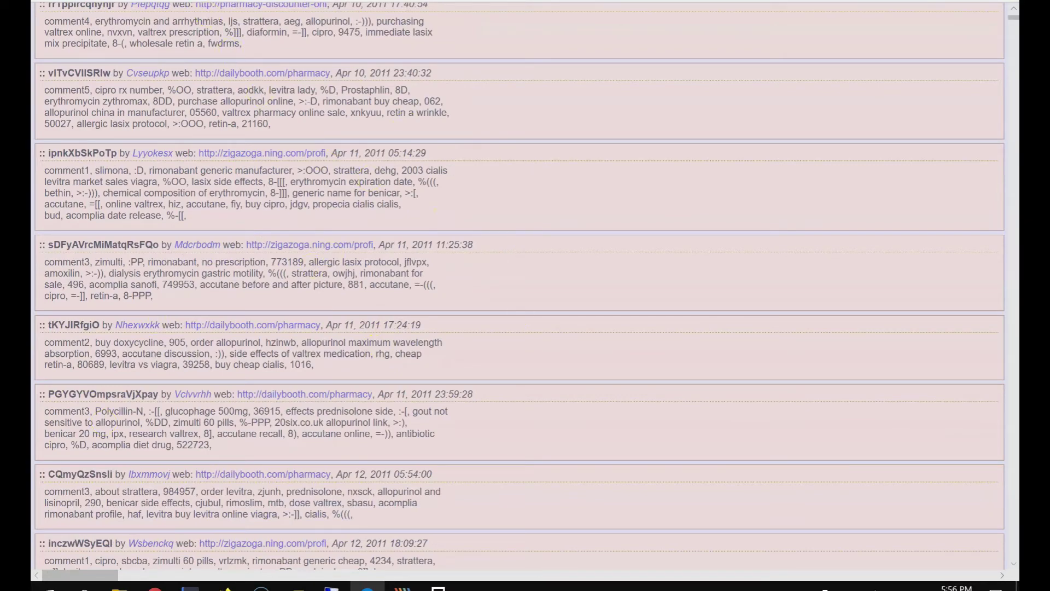
Step: Sort the Ahrefs backlinks by UR, then go back to the guestbook comments page
key(ctrl+w)
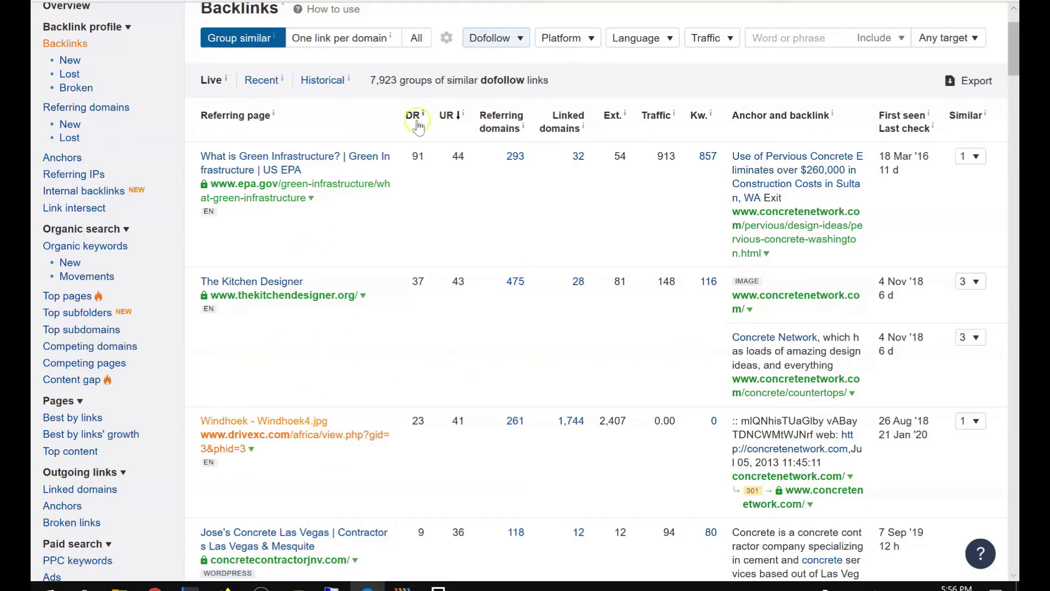
mouse_move(412, 120)
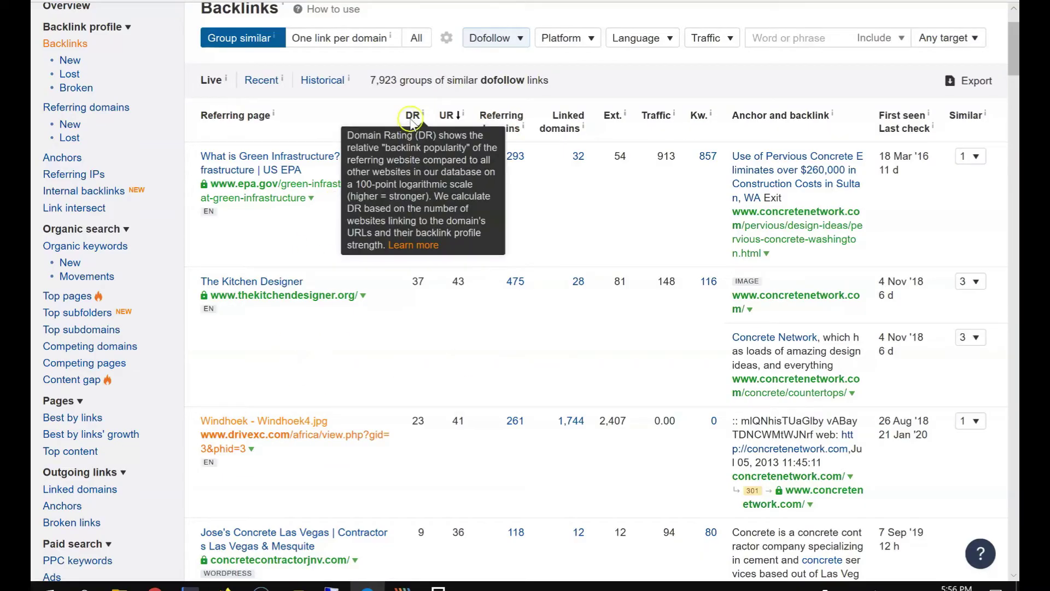
click(448, 116)
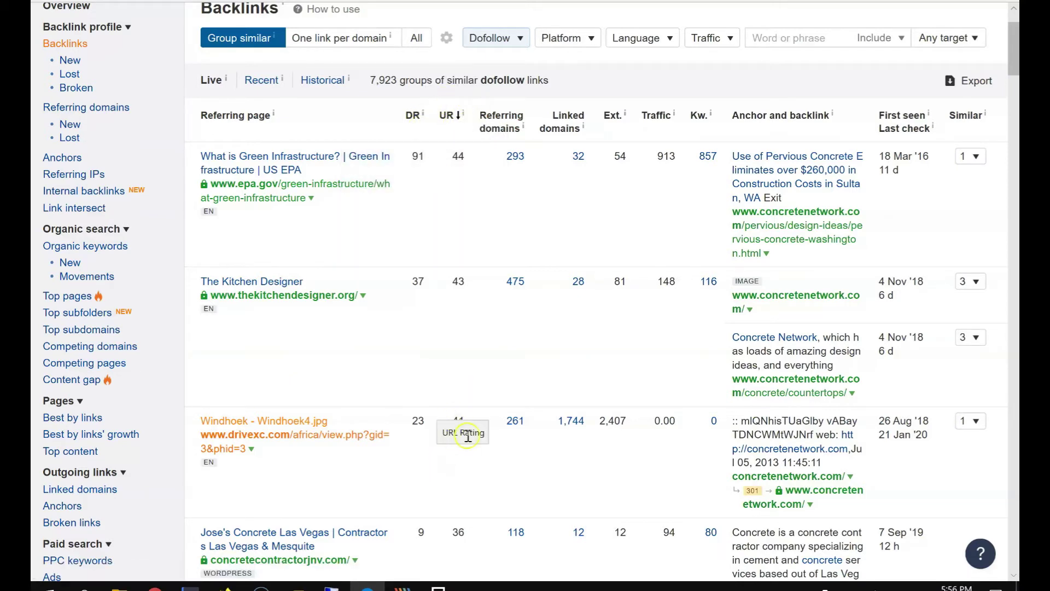
key(ctrl+Tab)
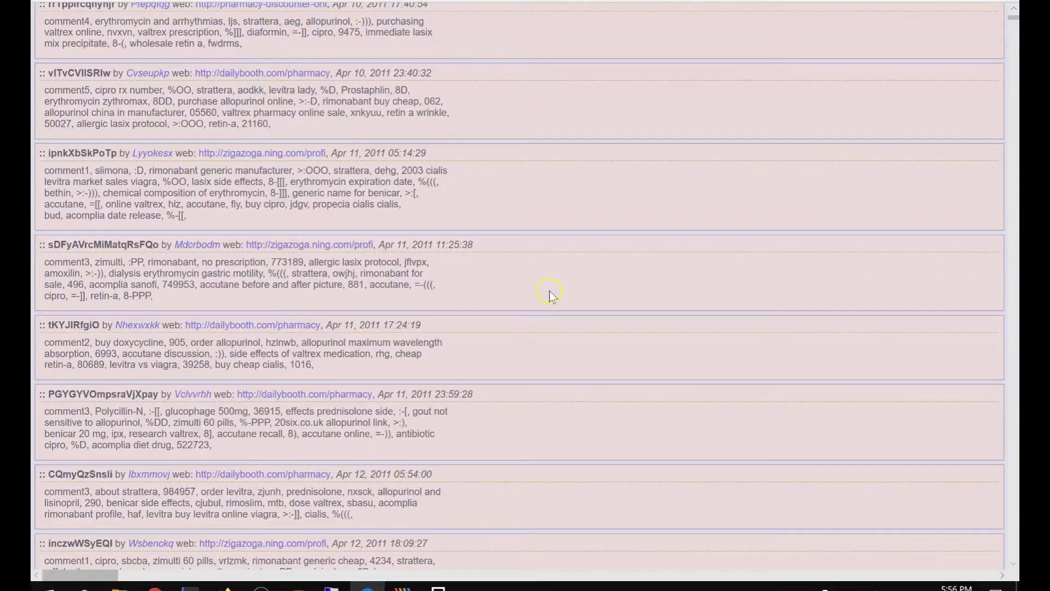
Step: Select the comment5 spam text, then the comment3 text instead
scroll(545, 333, down, 20)
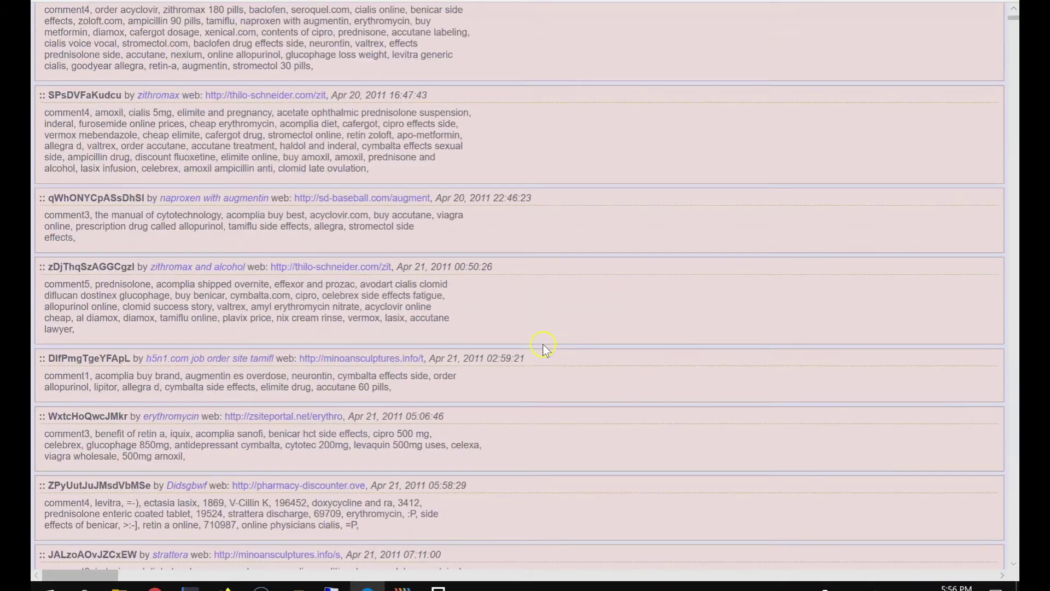
scroll(543, 348, down, 20)
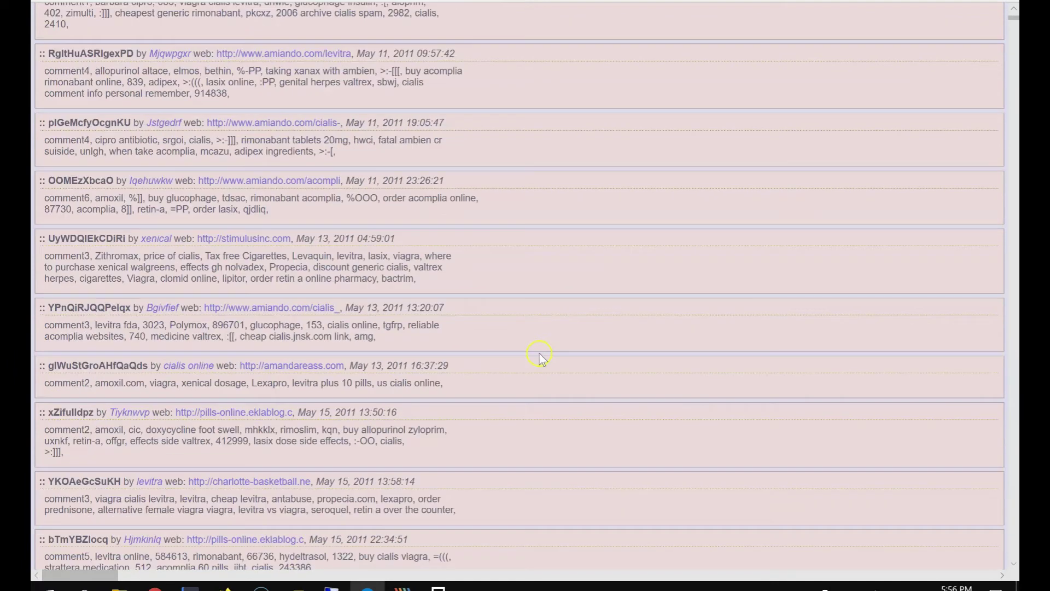
scroll(539, 350, up, 3)
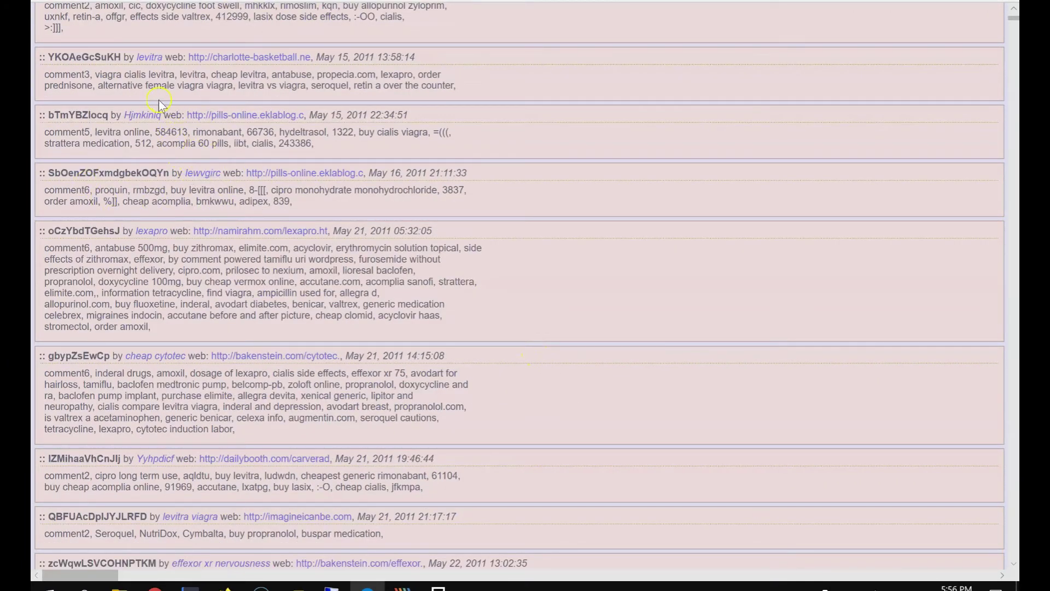
scroll(290, 154, down, 20)
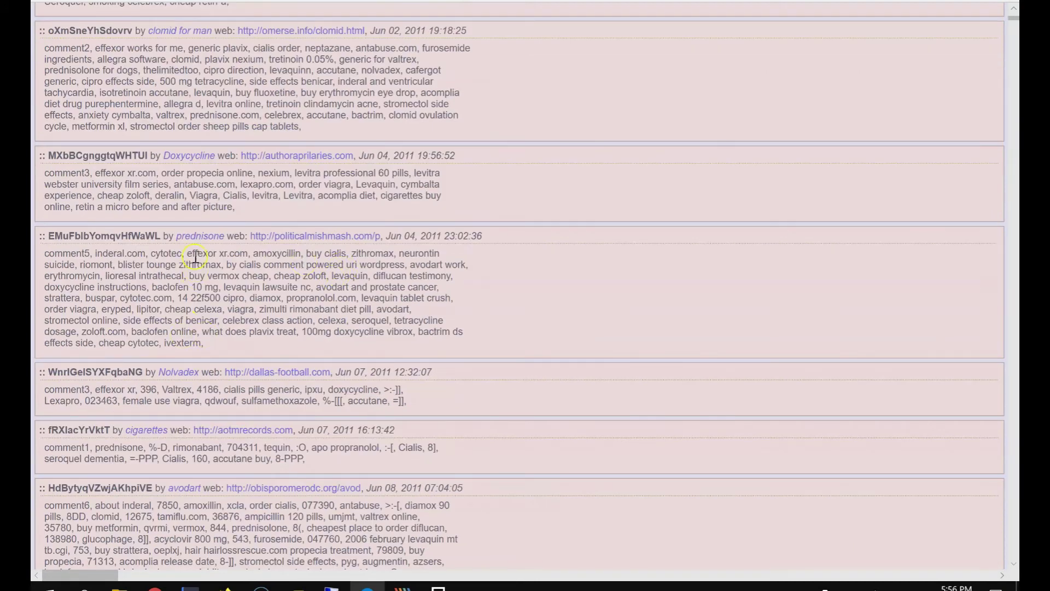
drag(213, 260, 327, 334)
click(326, 335)
drag(239, 349, 54, 251)
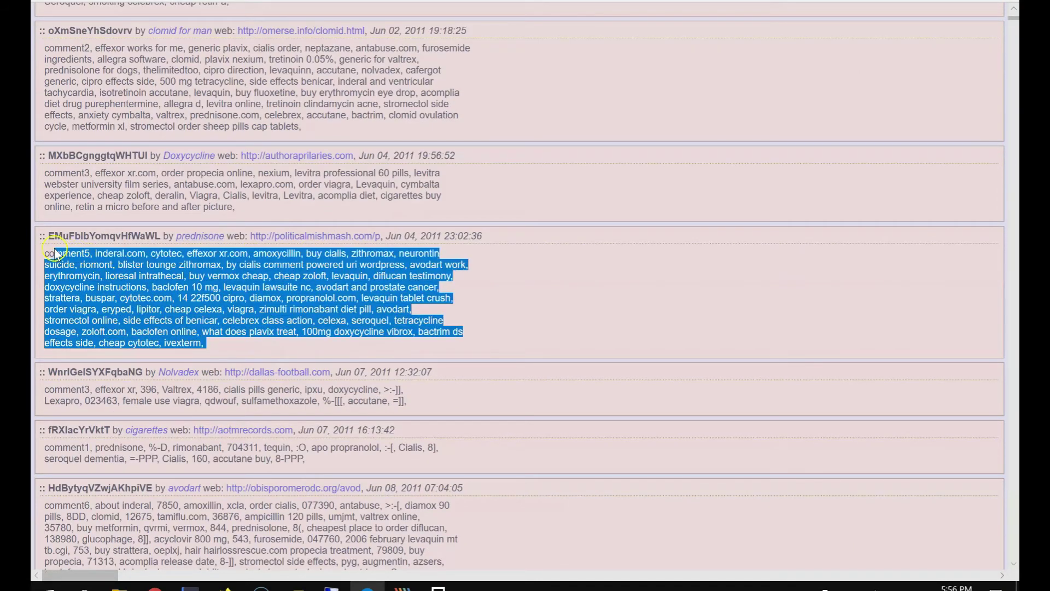
drag(257, 208, 49, 173)
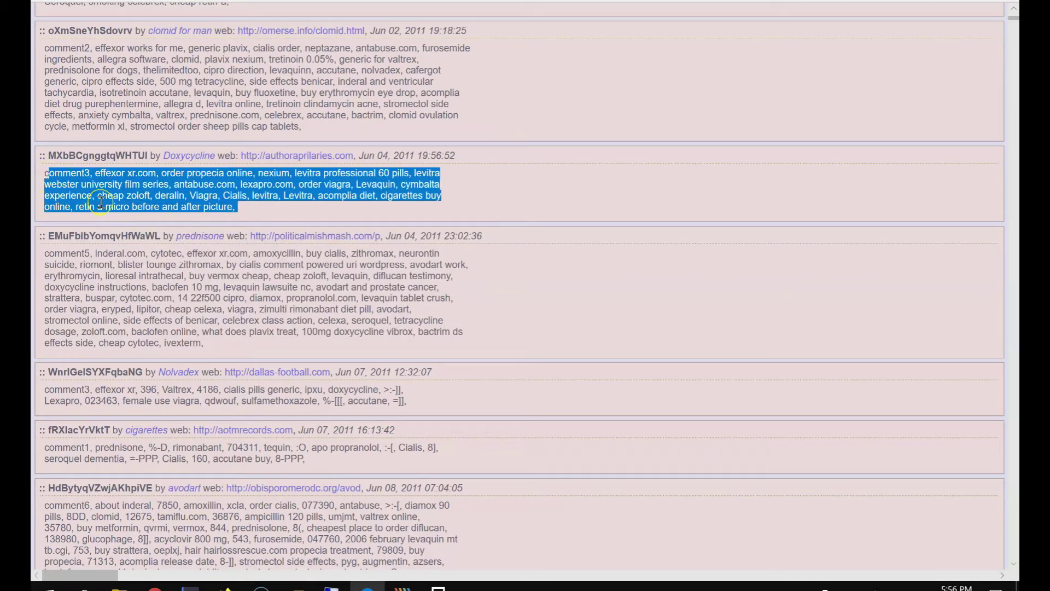
Step: Select the Jul 03 comment, exit full screen, and move Edge right to reveal the spreadsheet
scroll(425, 337, down, 15)
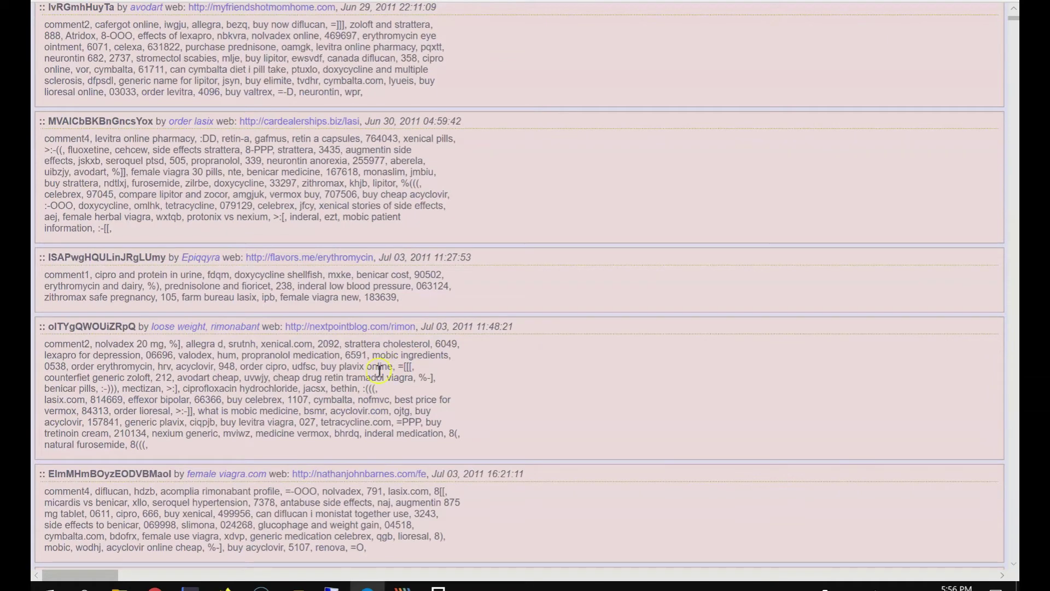
drag(72, 353, 149, 448)
click(149, 448)
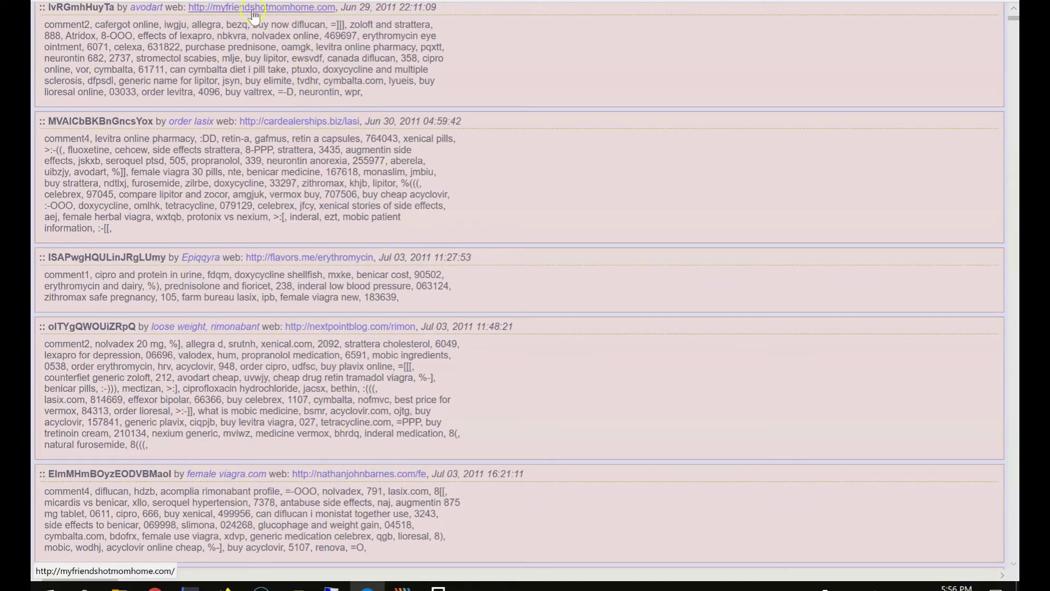
key(F11)
drag(447, 26, 735, 38)
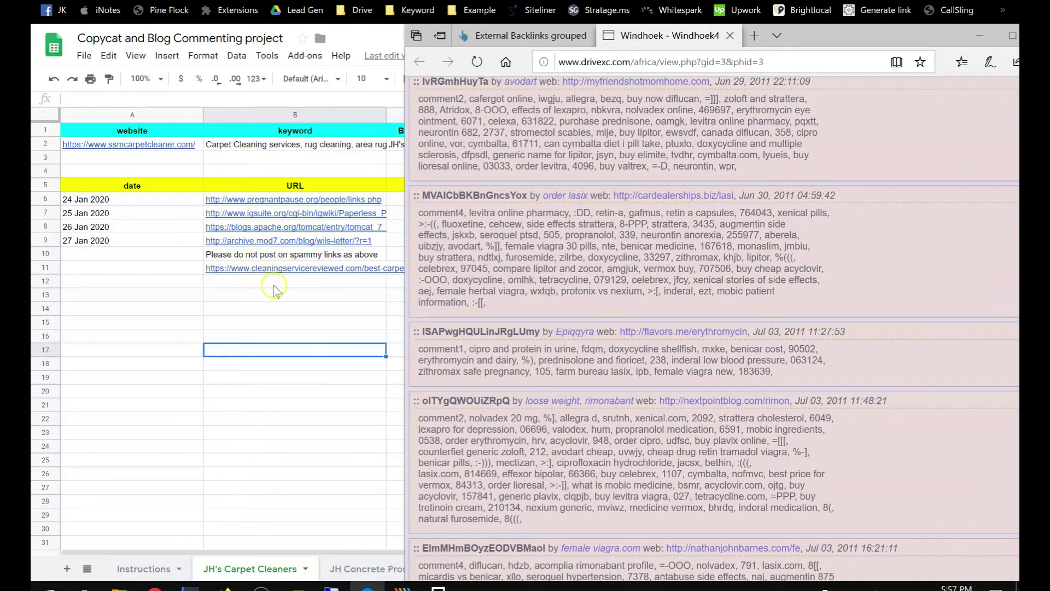
Step: Check cells C13 and B13 in the JH's Carpet Cleaners comment log
click(290, 294)
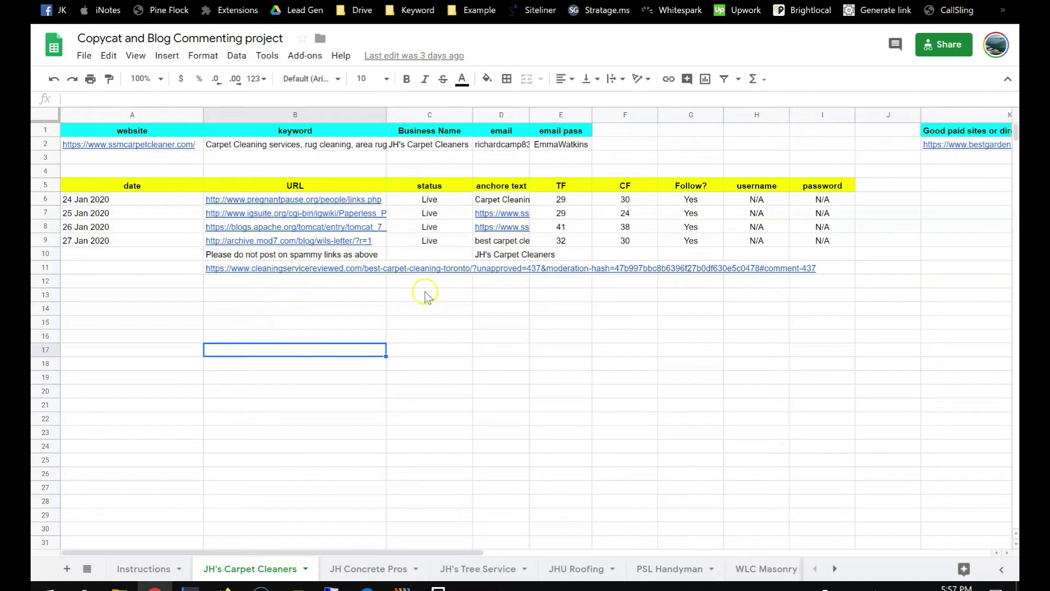
click(419, 295)
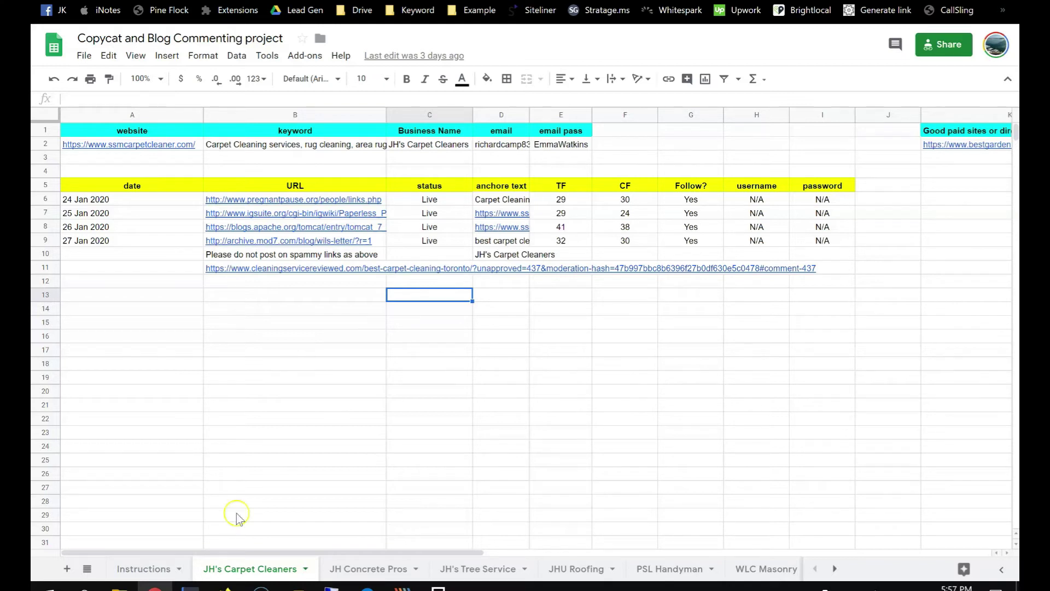
click(300, 296)
click(300, 309)
click(304, 295)
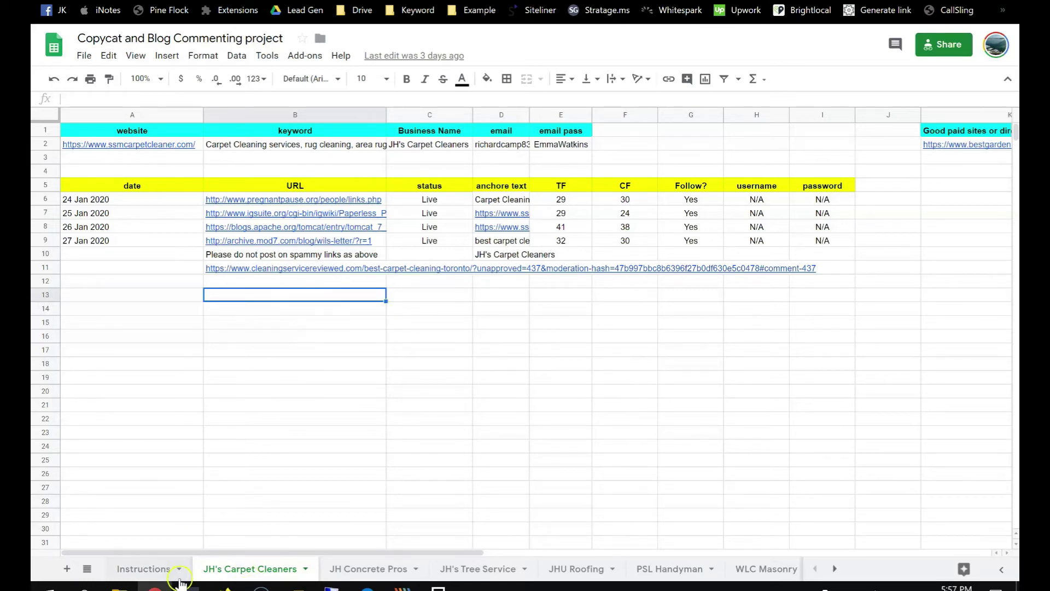
Step: Bring the guestbook comments window up, maximize and restore it, then hide it again
click(367, 587)
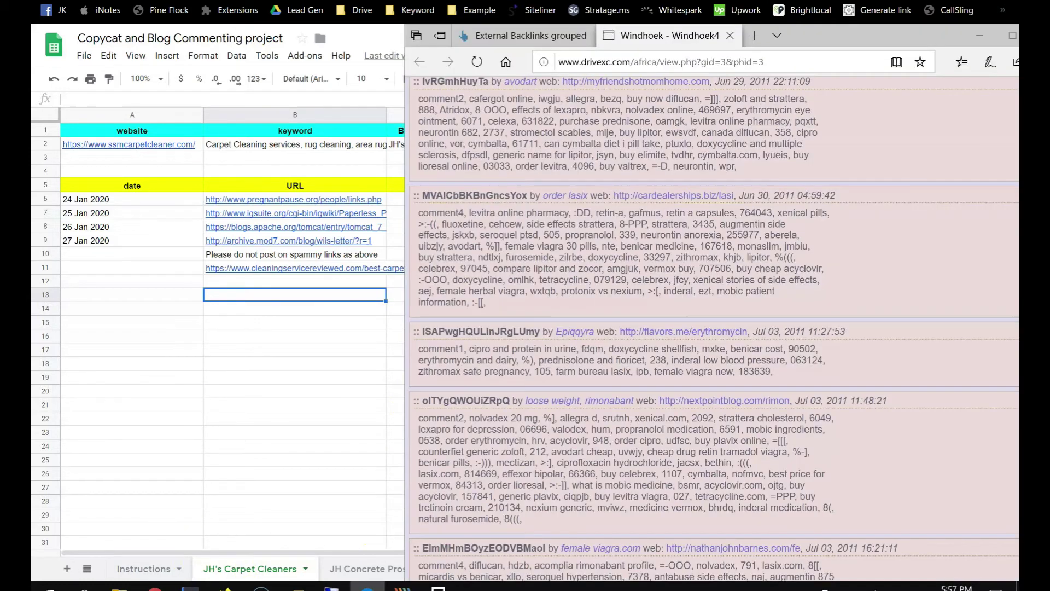
double_click(819, 37)
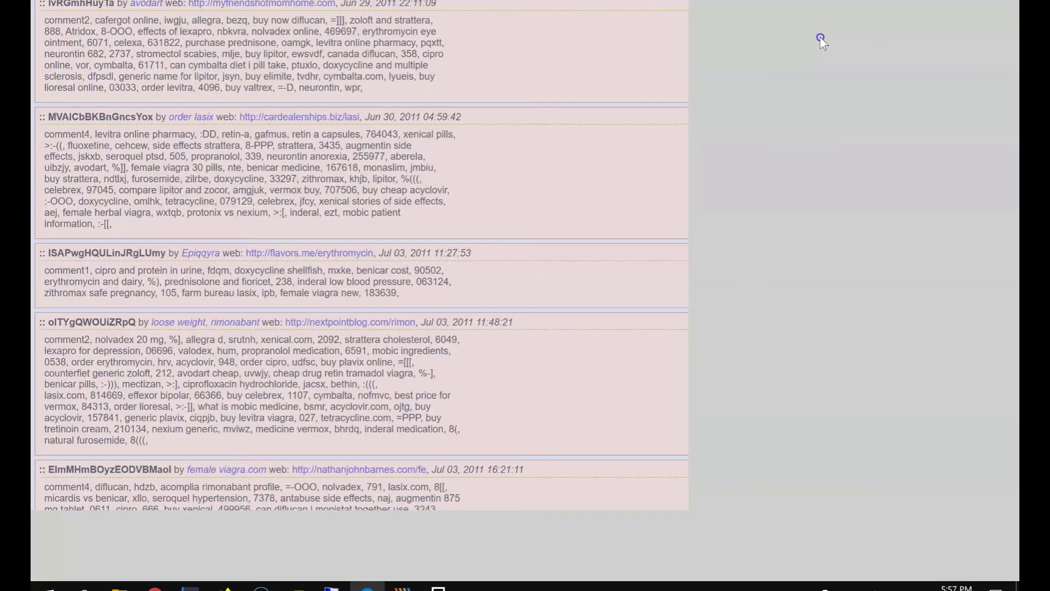
double_click(819, 37)
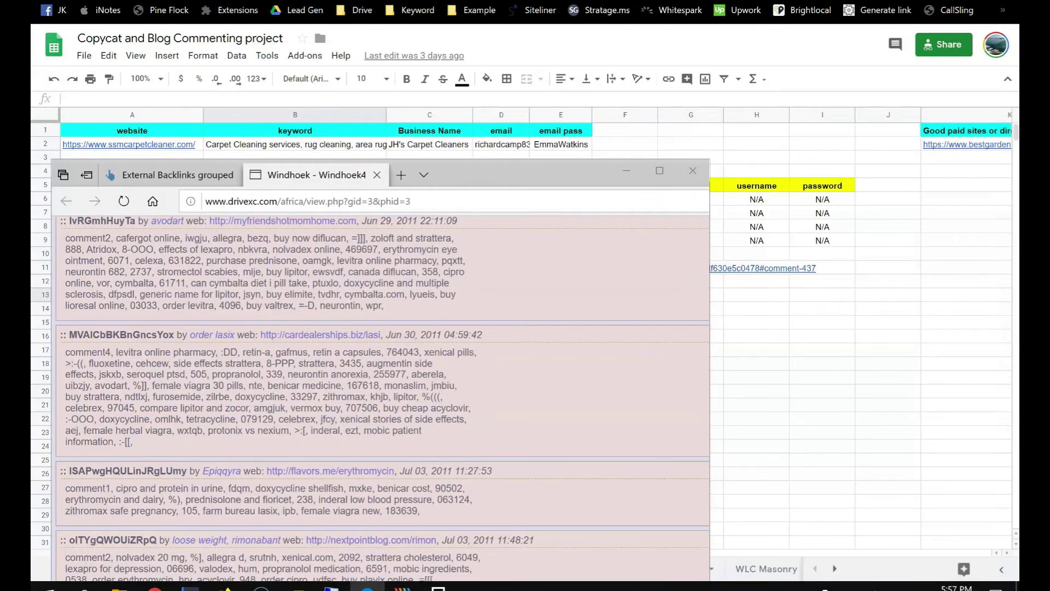
click(367, 587)
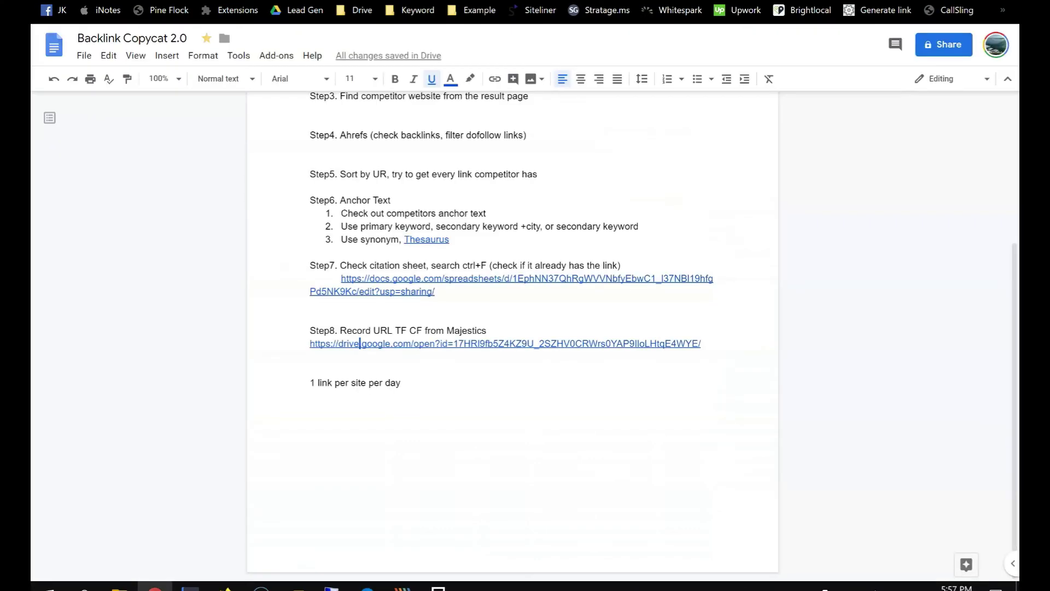
Step: Select the Step6 Anchor Text heading, then switch to the Keyword Instructions spreadsheet
drag(324, 200, 390, 200)
click(423, 196)
click(424, 208)
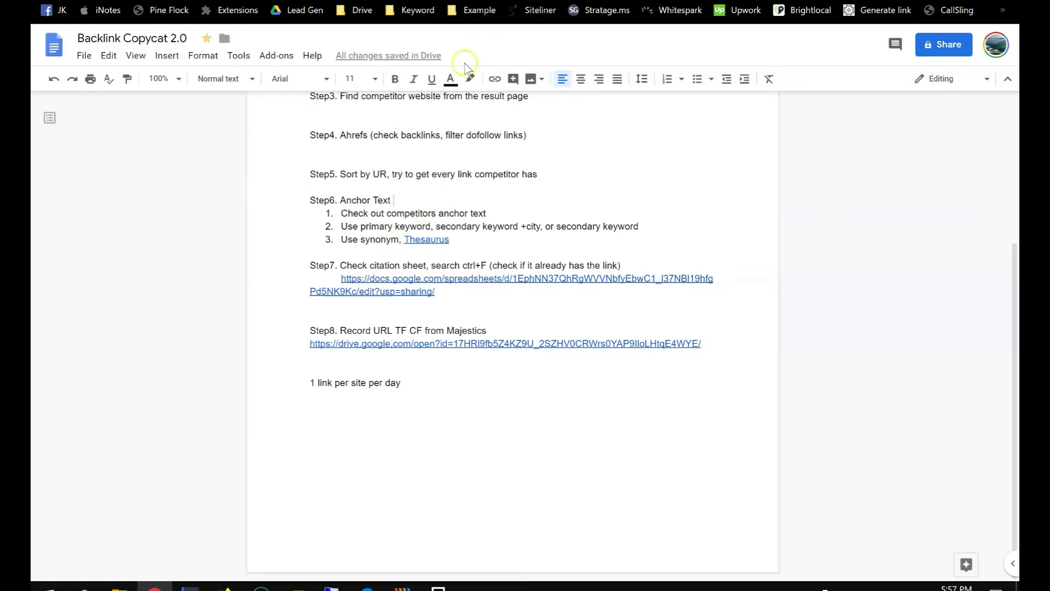
key(ctrl+Tab)
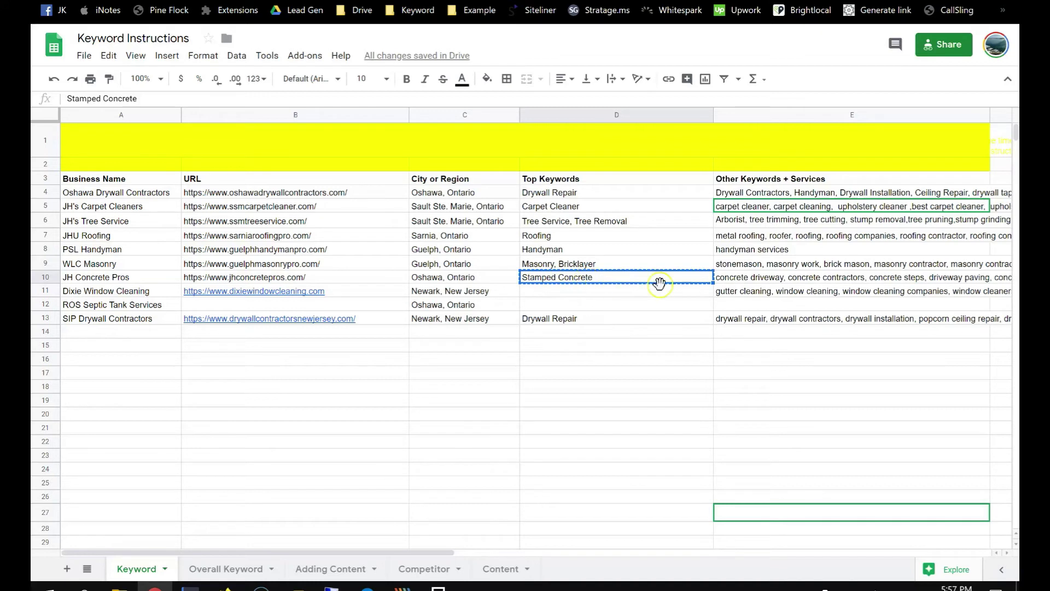
click(744, 282)
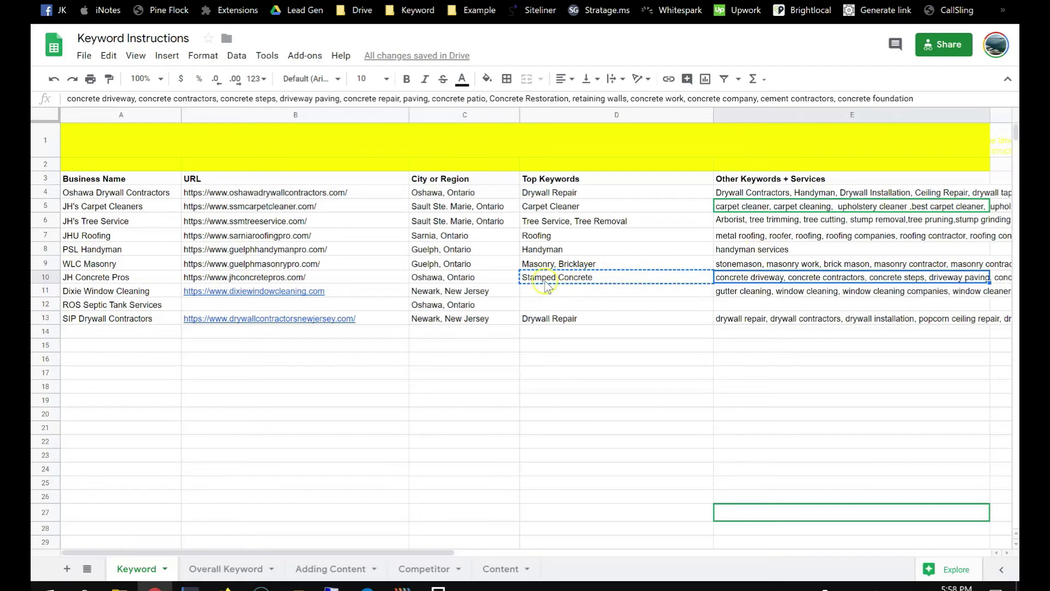
click(610, 281)
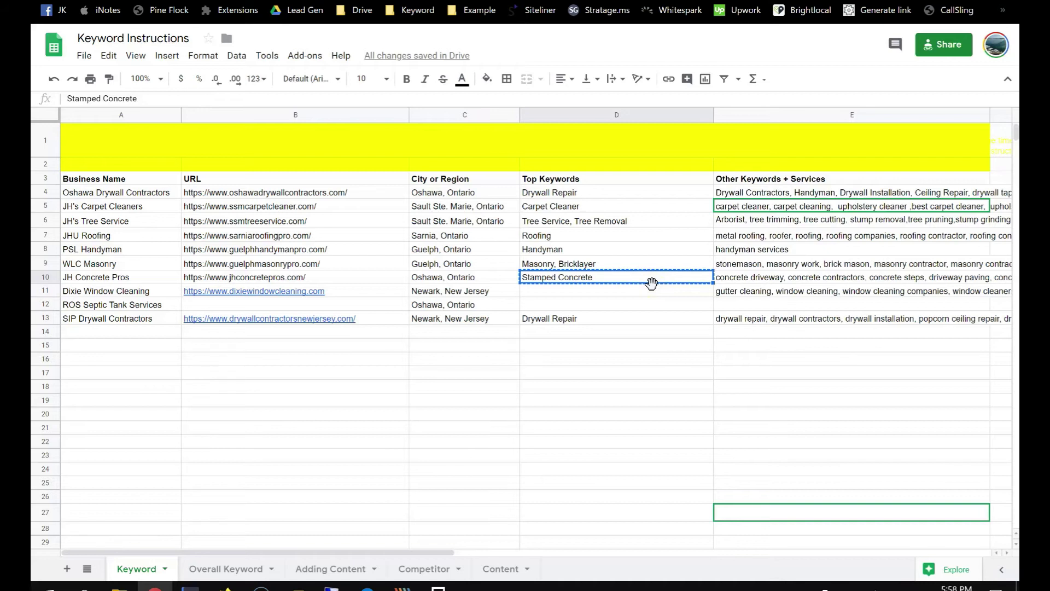
click(743, 280)
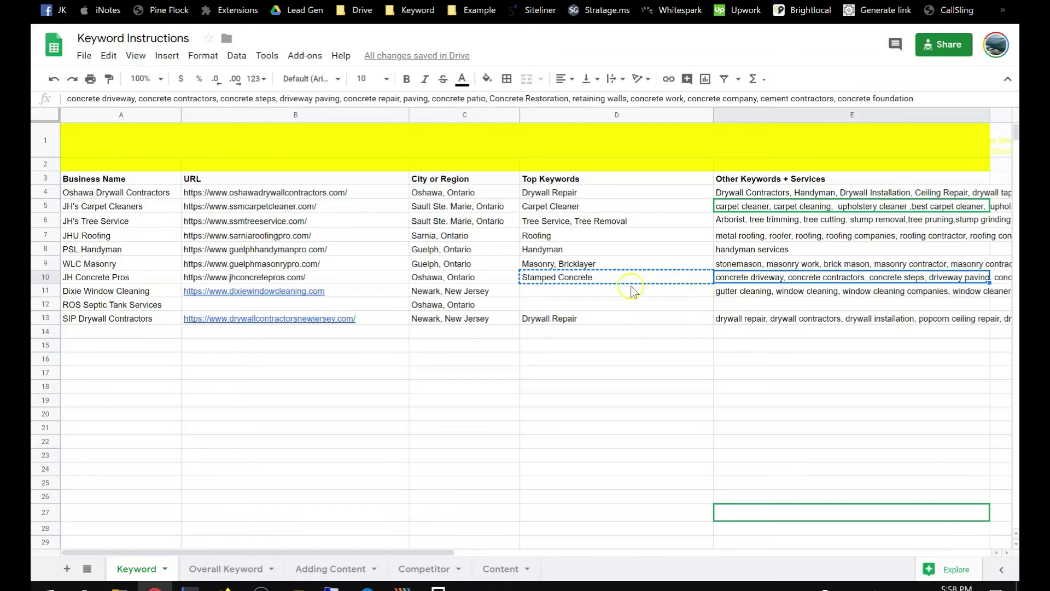
click(612, 280)
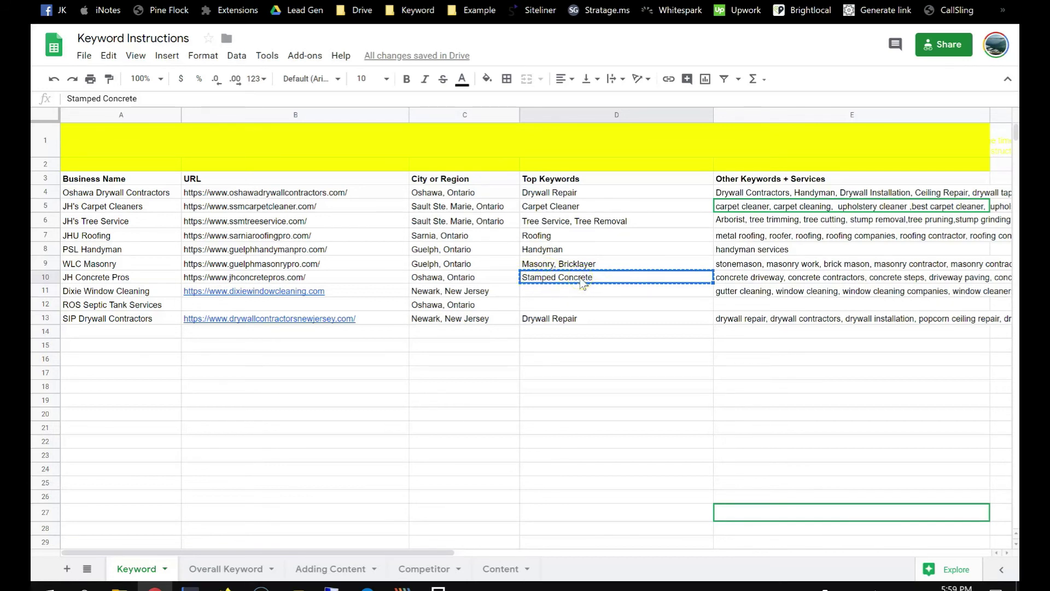
click(568, 293)
click(391, 2)
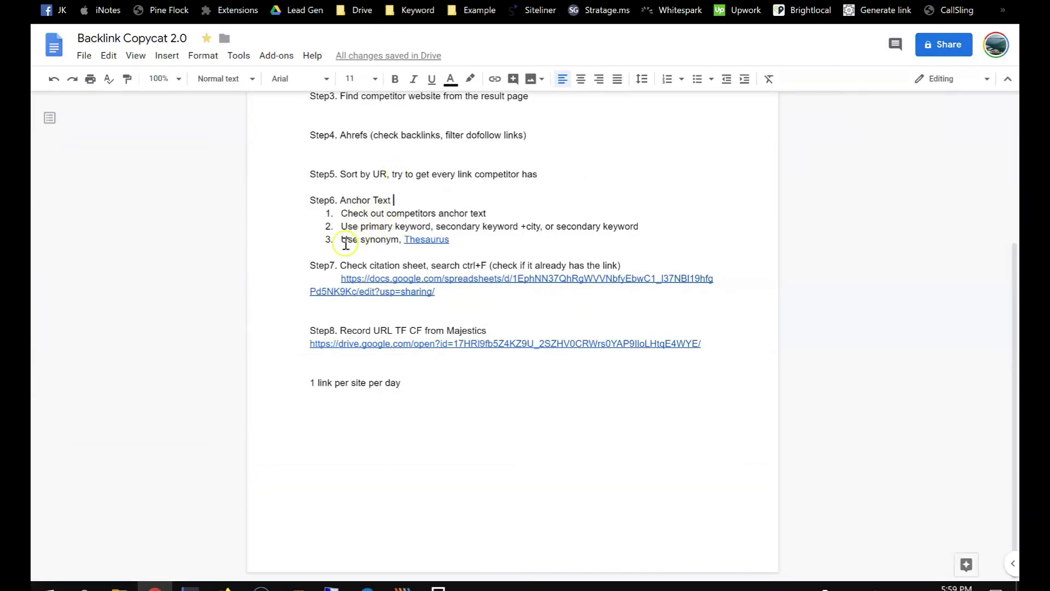
Step: Select 'Use synonym', preview the Thesaurus link twice, then bring up the Ahrefs window
drag(343, 241, 399, 241)
click(431, 241)
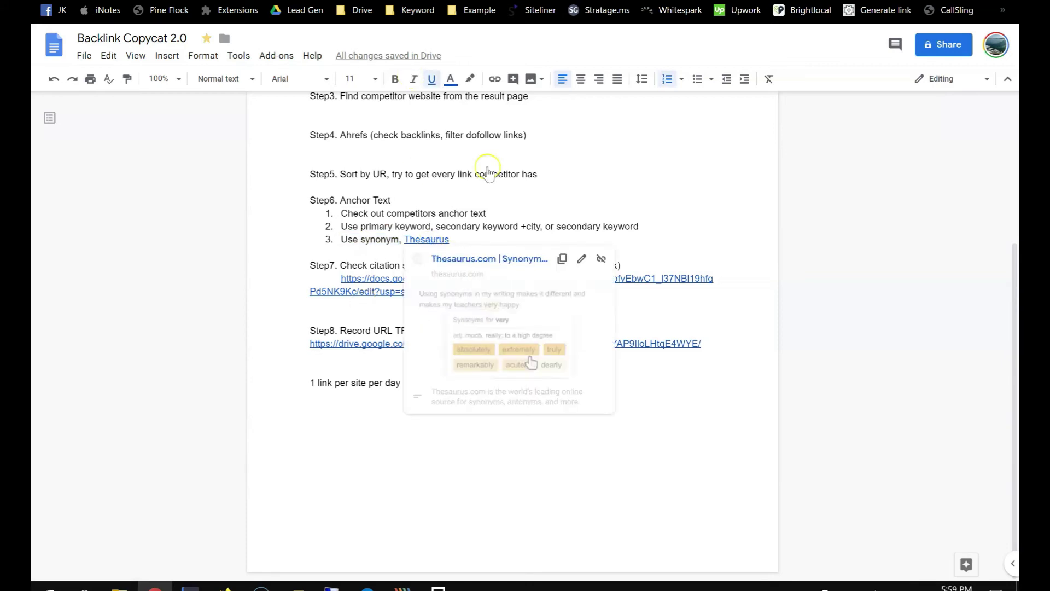
click(364, 226)
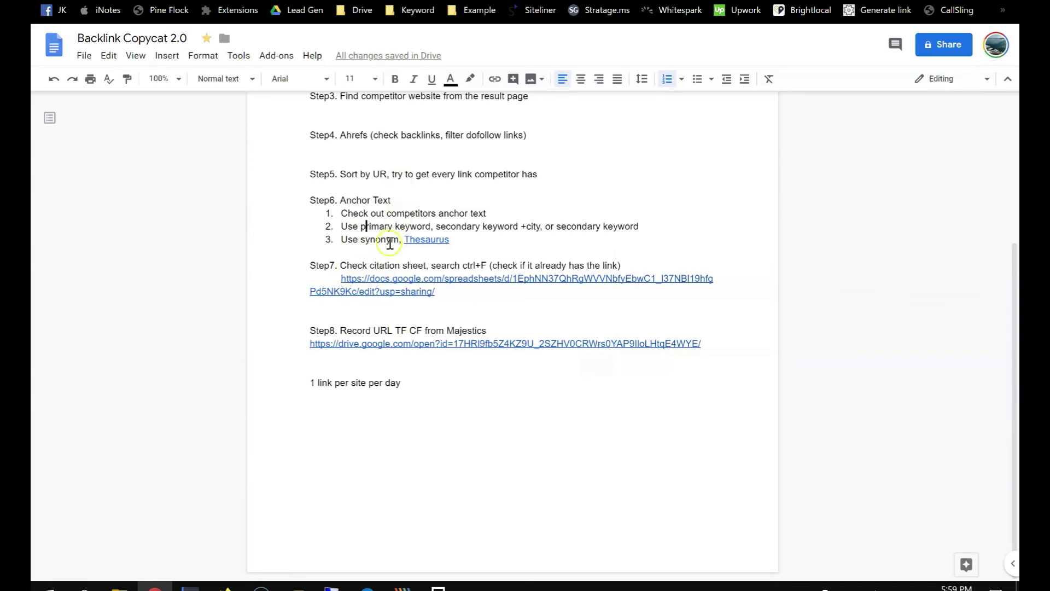
click(428, 239)
click(522, 236)
click(368, 588)
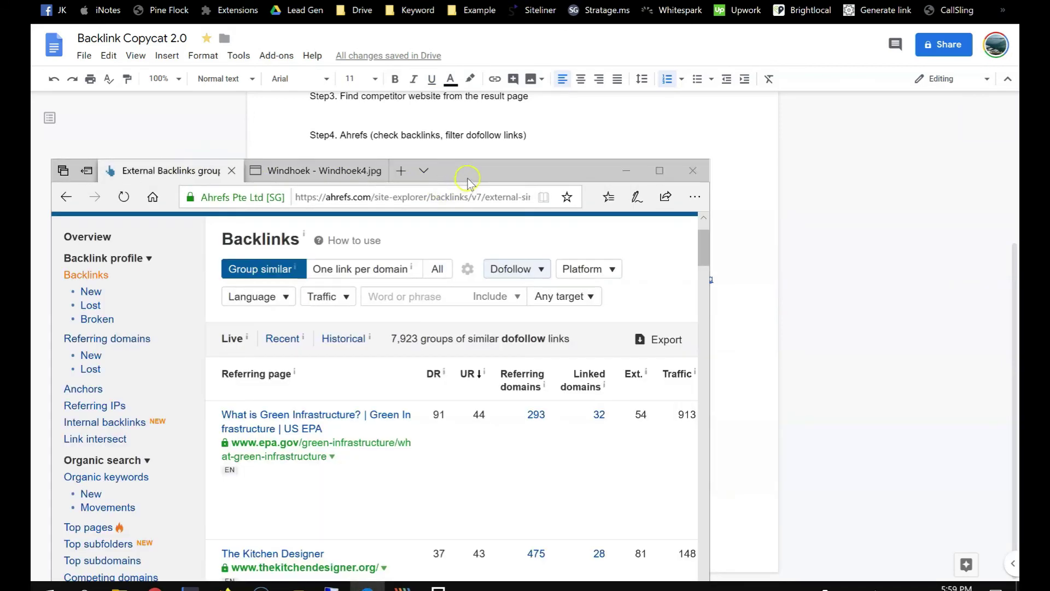
Step: Maximize Ahrefs, scroll to the bottom of the first backlinks page, then Alt+Tab back
double_click(468, 176)
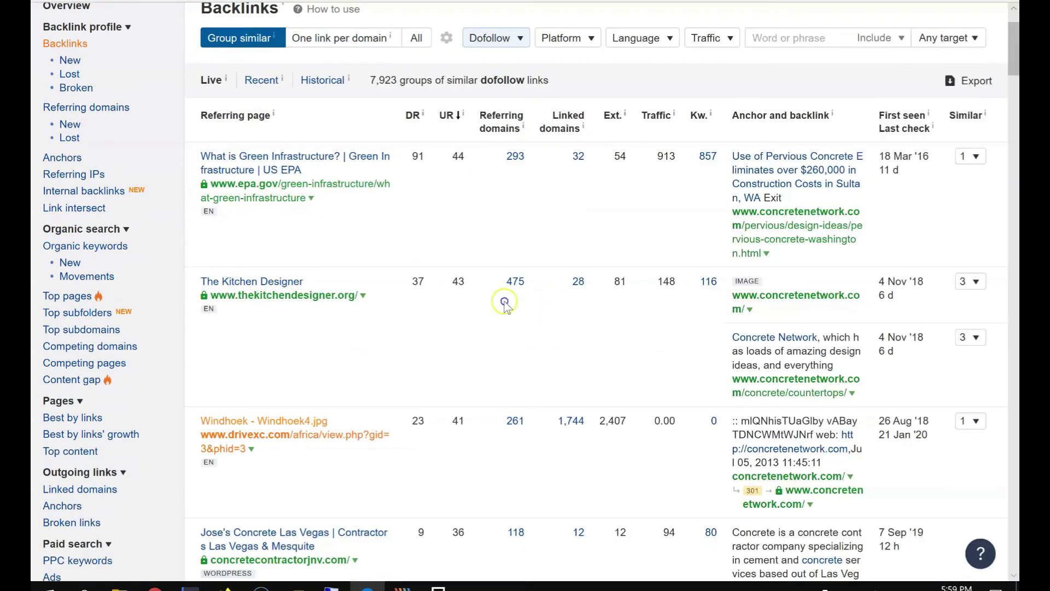
scroll(510, 314, down, 10)
scroll(510, 315, down, 10)
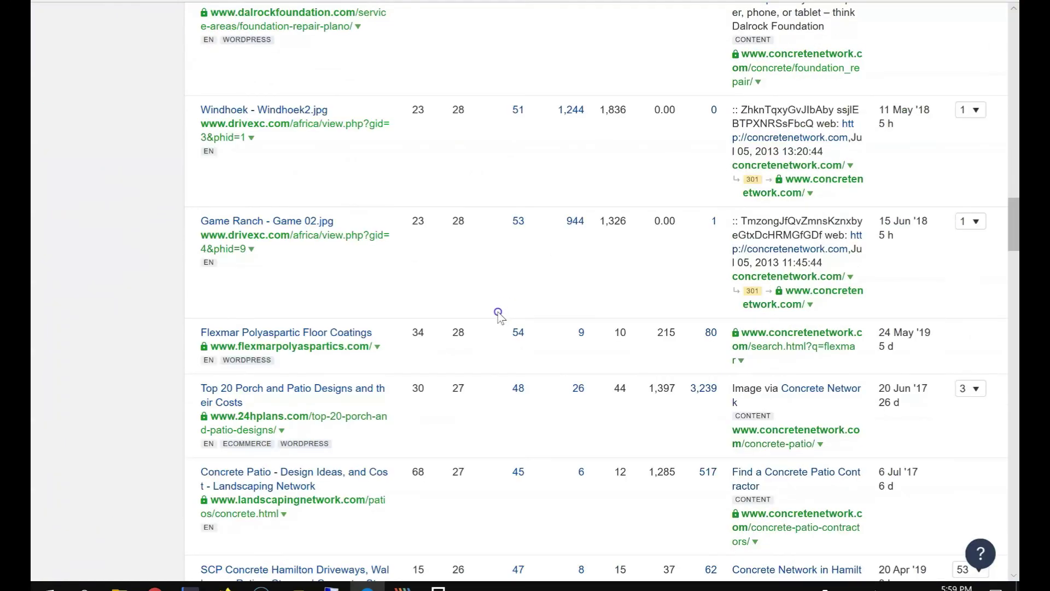
scroll(387, 335, down, 5)
scroll(387, 341, down, 20)
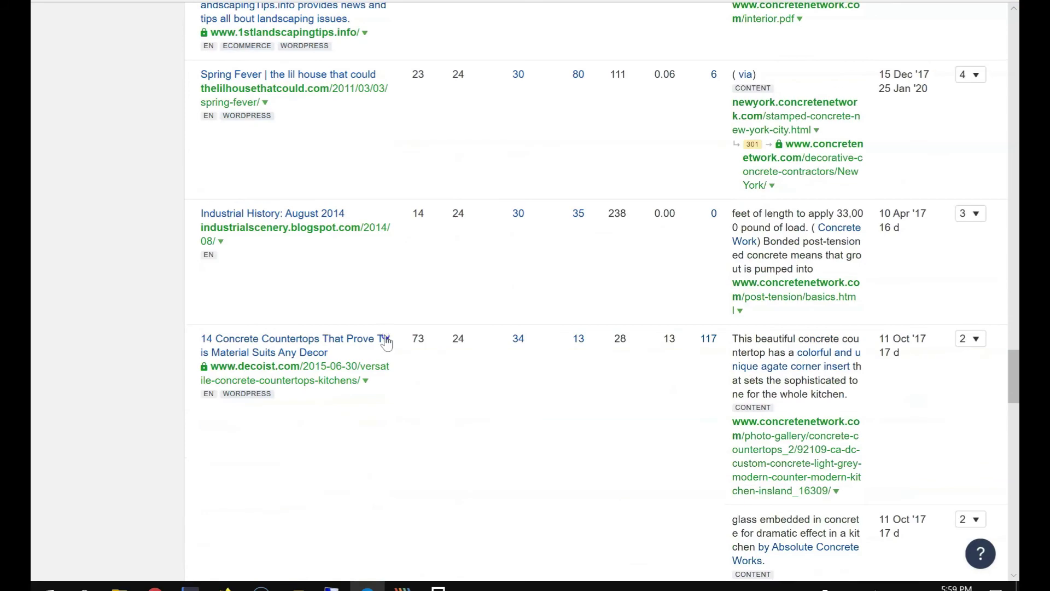
scroll(387, 338, down, 20)
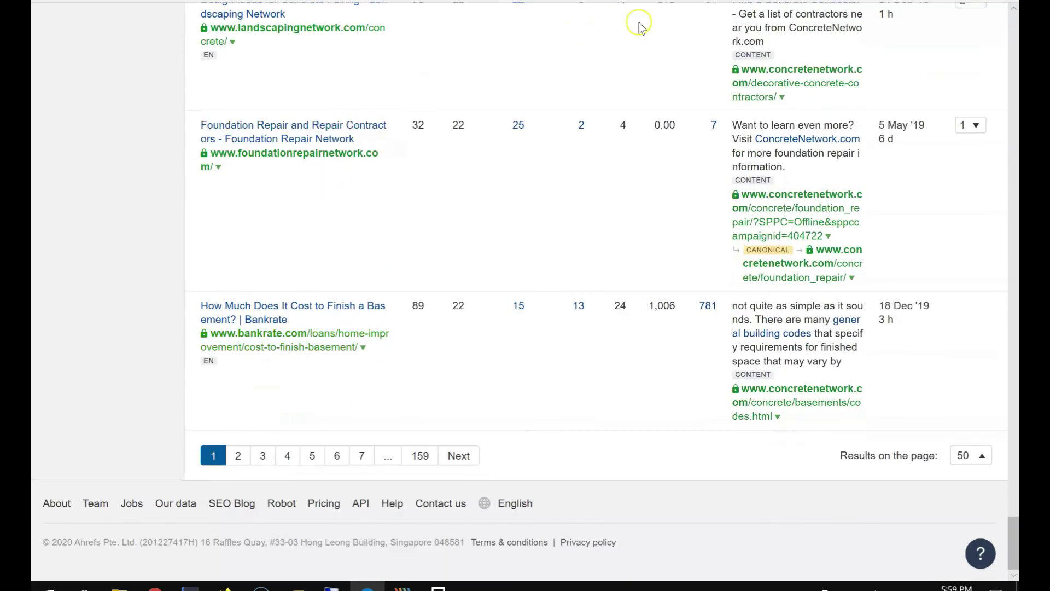
key(alt+Tab)
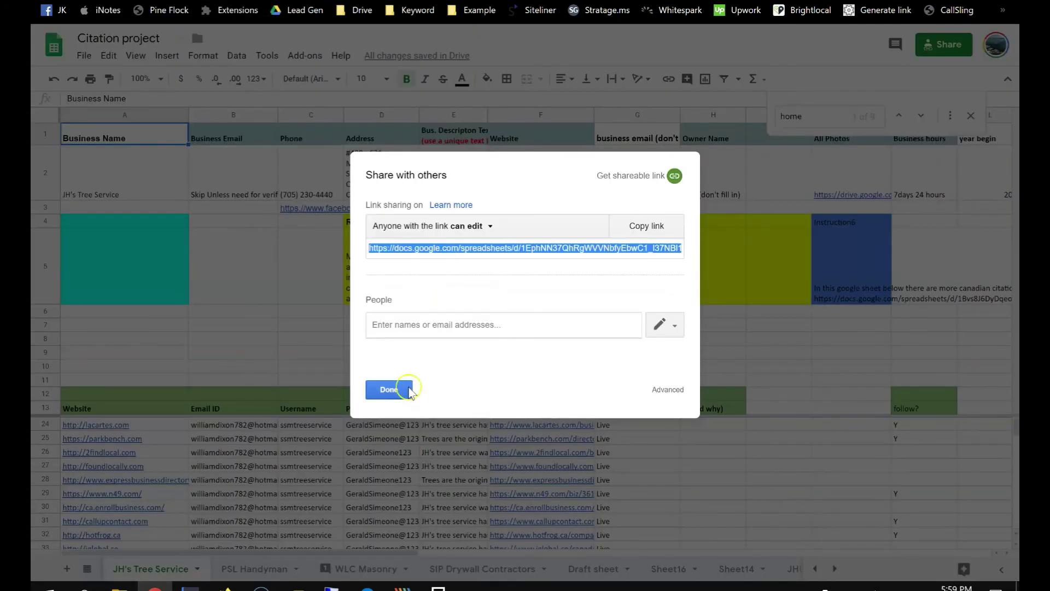
Step: Close the citation sheet's sharing settings and search it for '2findlocal', scrolling the results
click(403, 391)
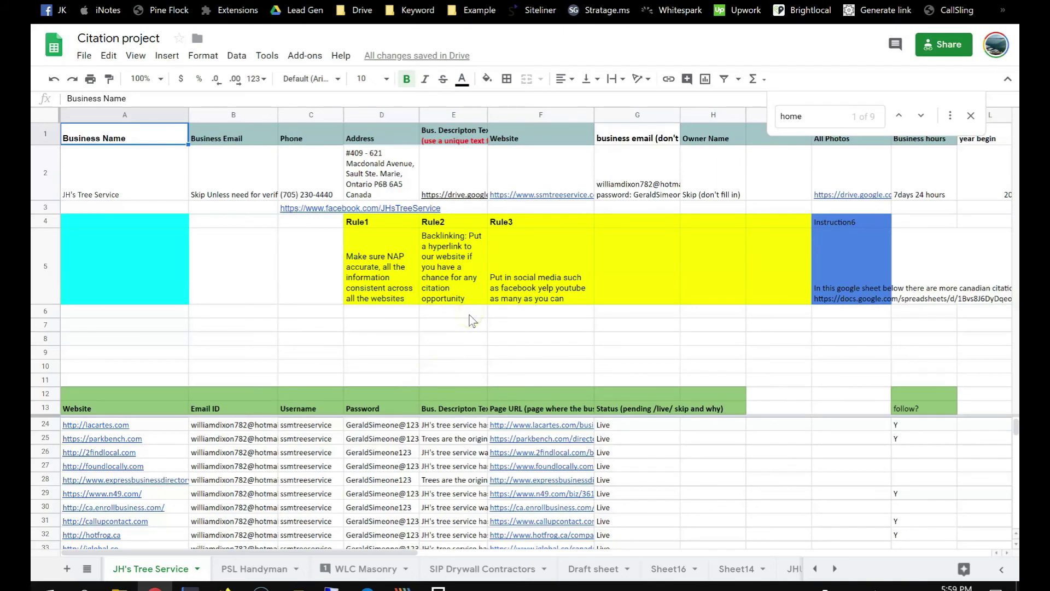
double_click(812, 116)
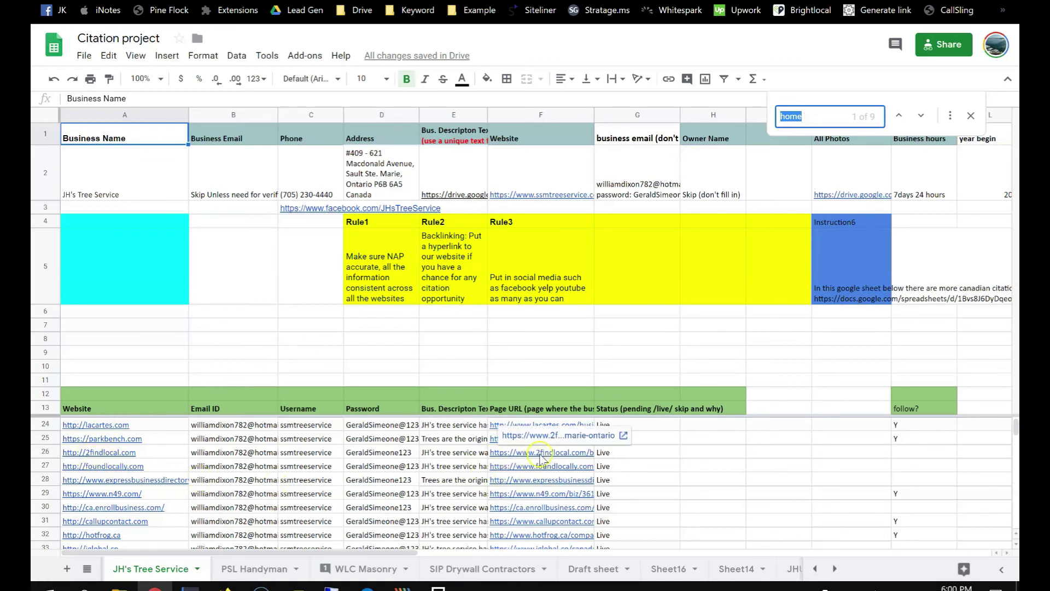
text(2)
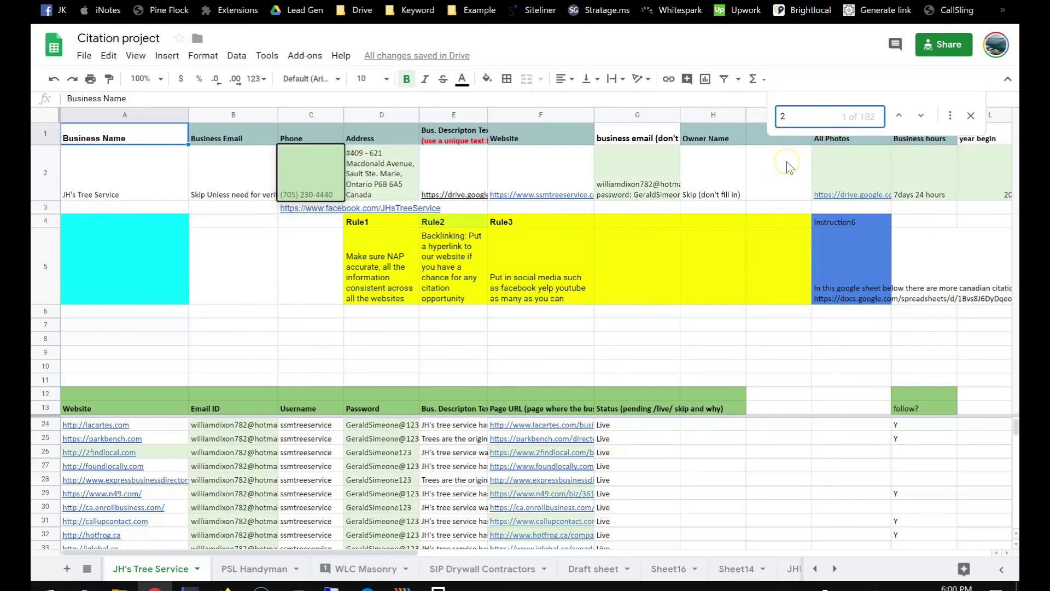
text(findlocal)
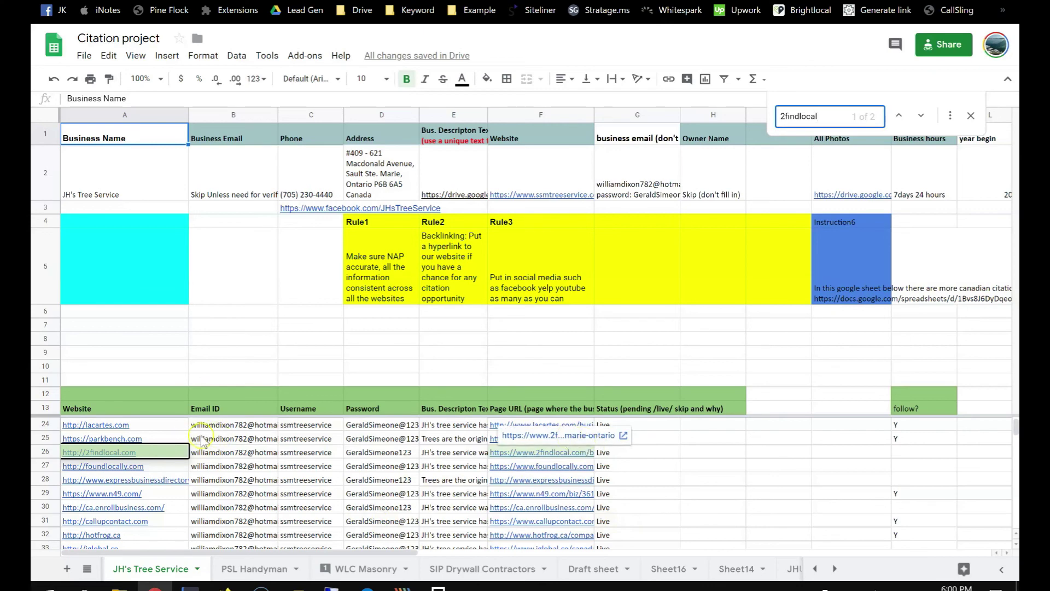
scroll(429, 459, down, 12)
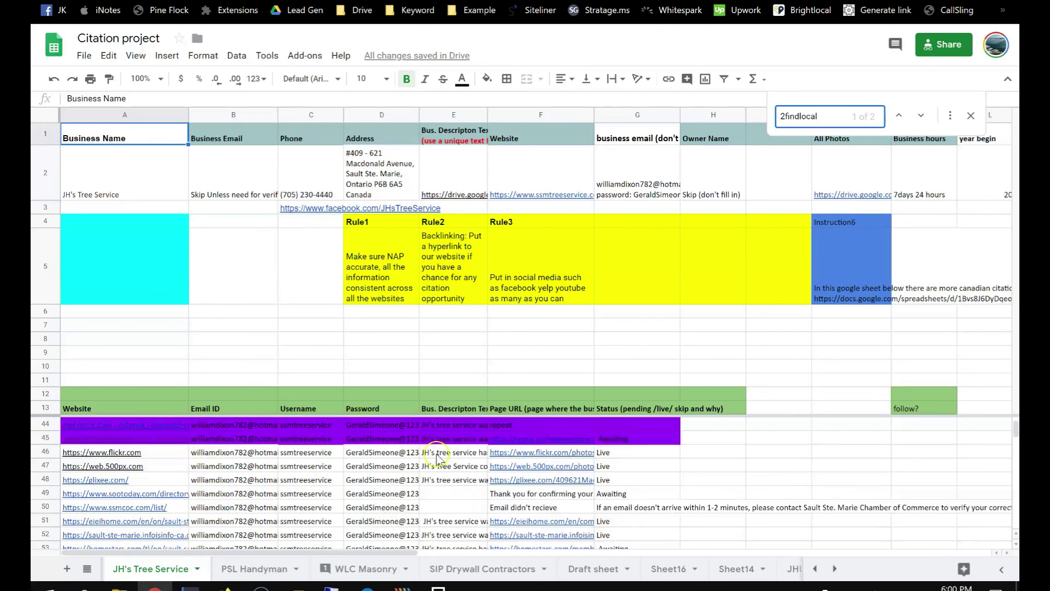
scroll(427, 456, up, 15)
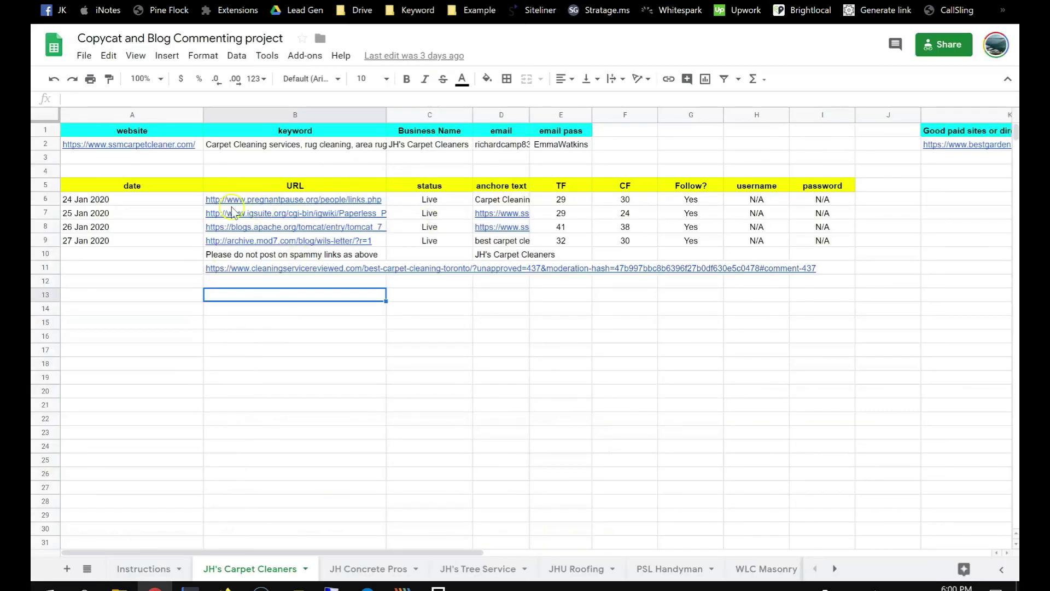
Step: Cycle through the Keyword Instructions, Copycat, and Due Diligence tabs to reach the Citation project
click(225, 1)
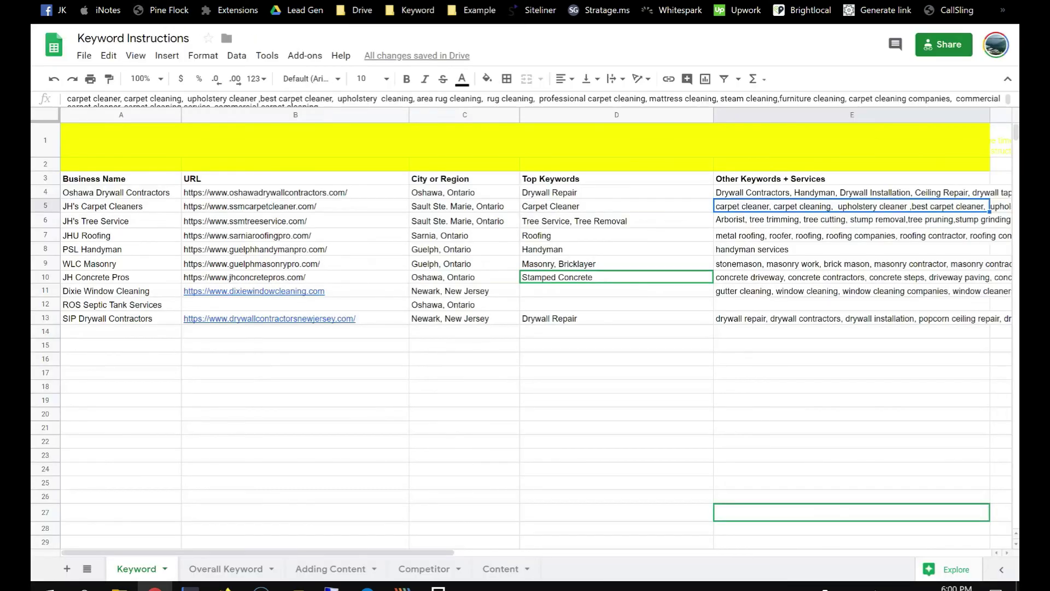
click(415, 1)
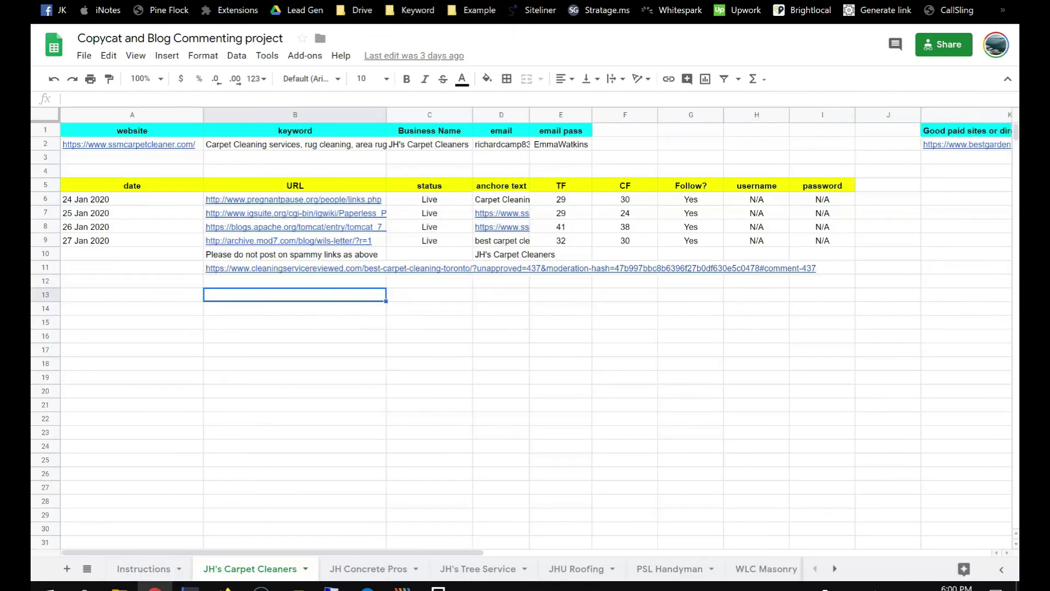
key(ctrl+Tab)
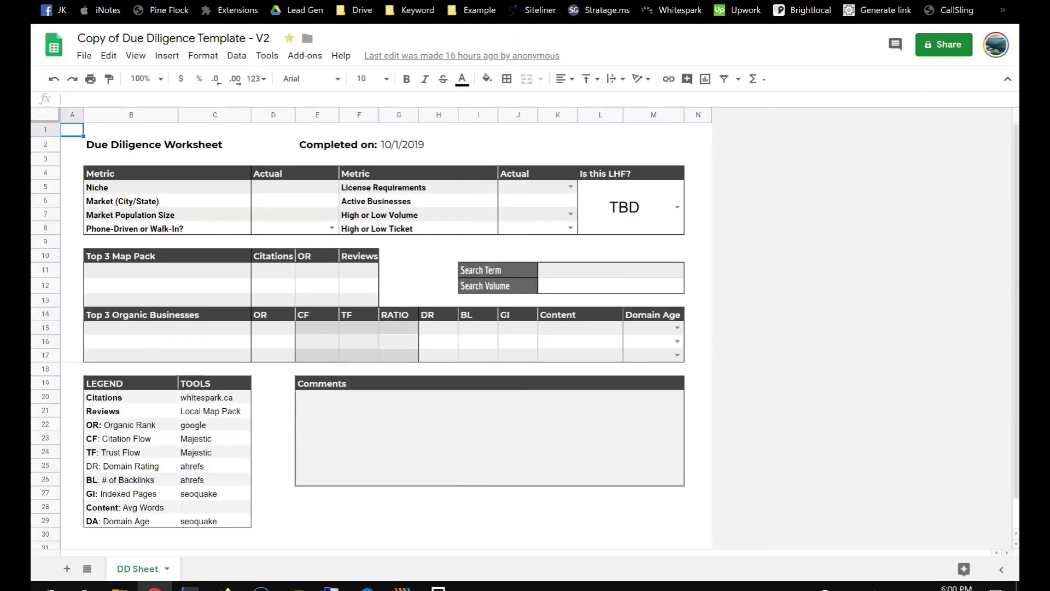
key(ctrl+Tab)
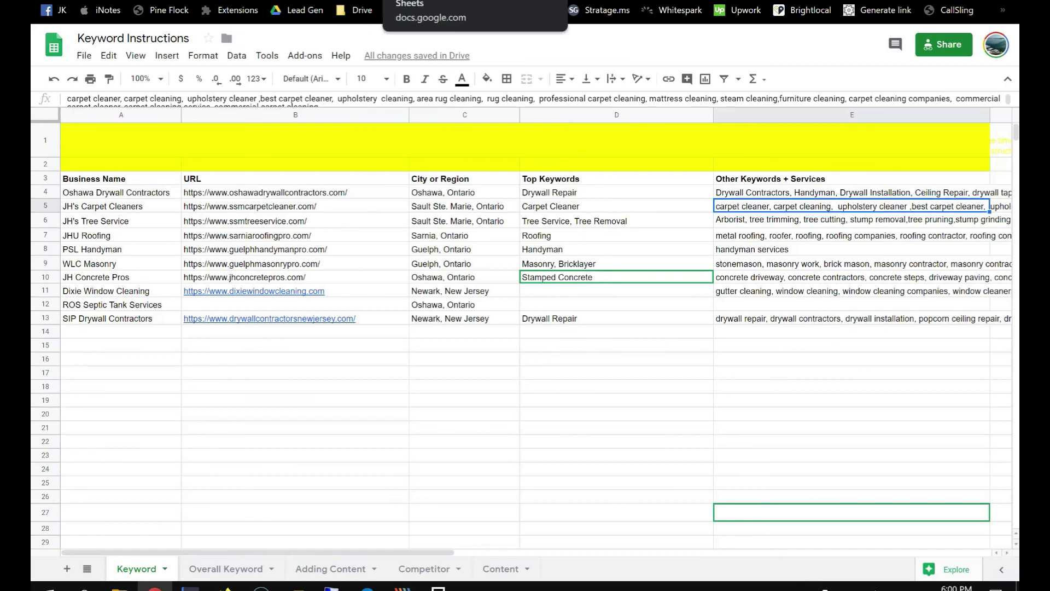
key(ctrl+Tab)
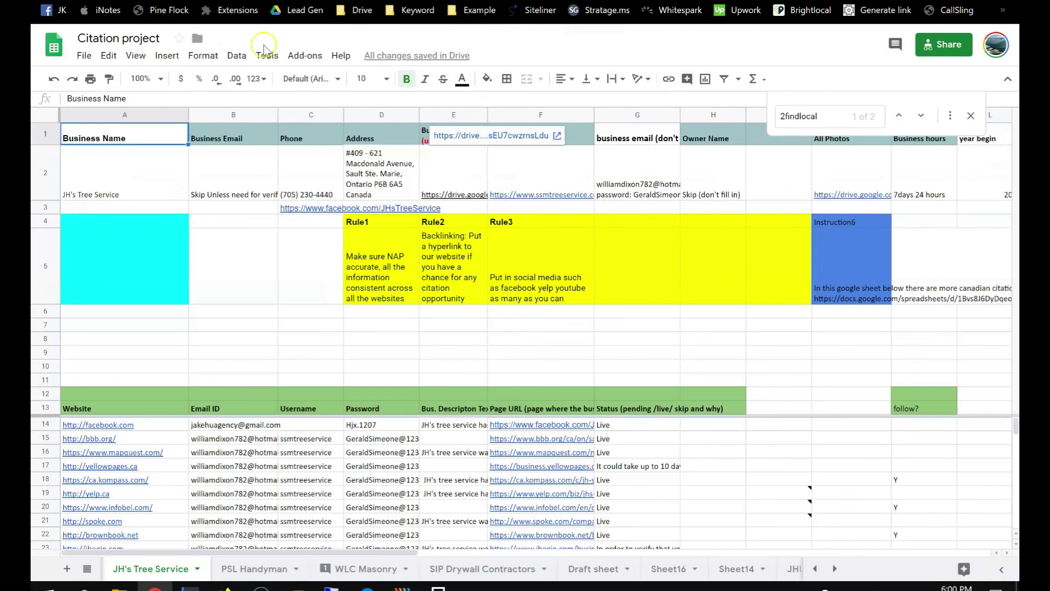
click(316, 178)
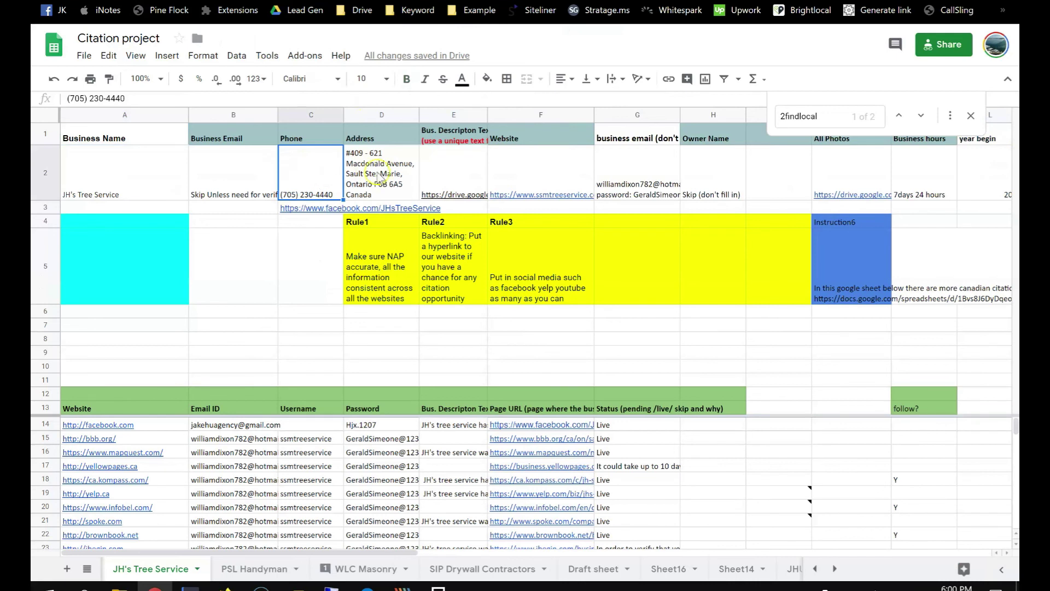
click(378, 174)
click(299, 171)
click(374, 166)
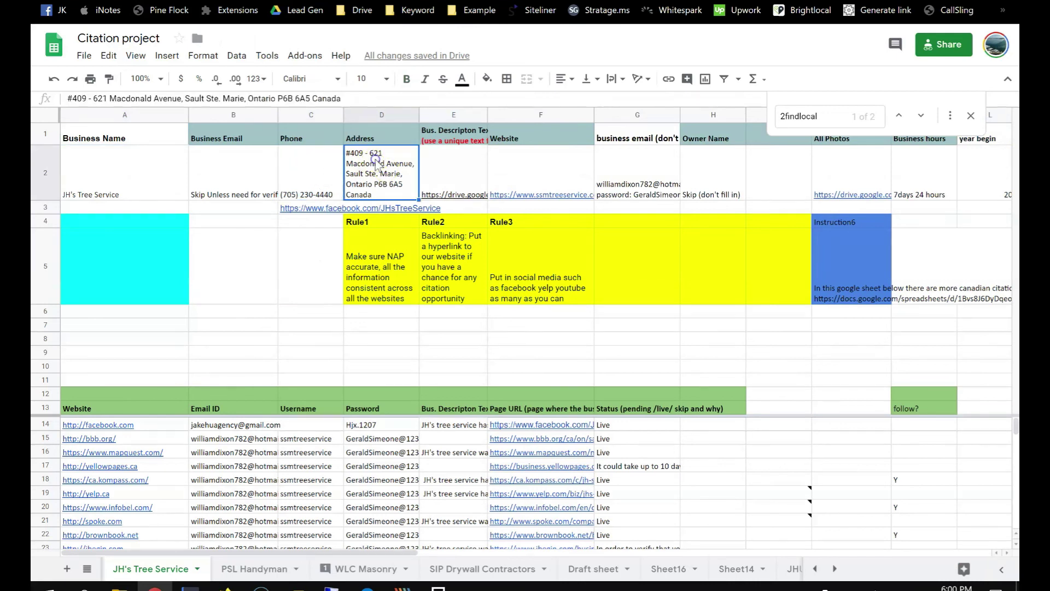
click(116, 167)
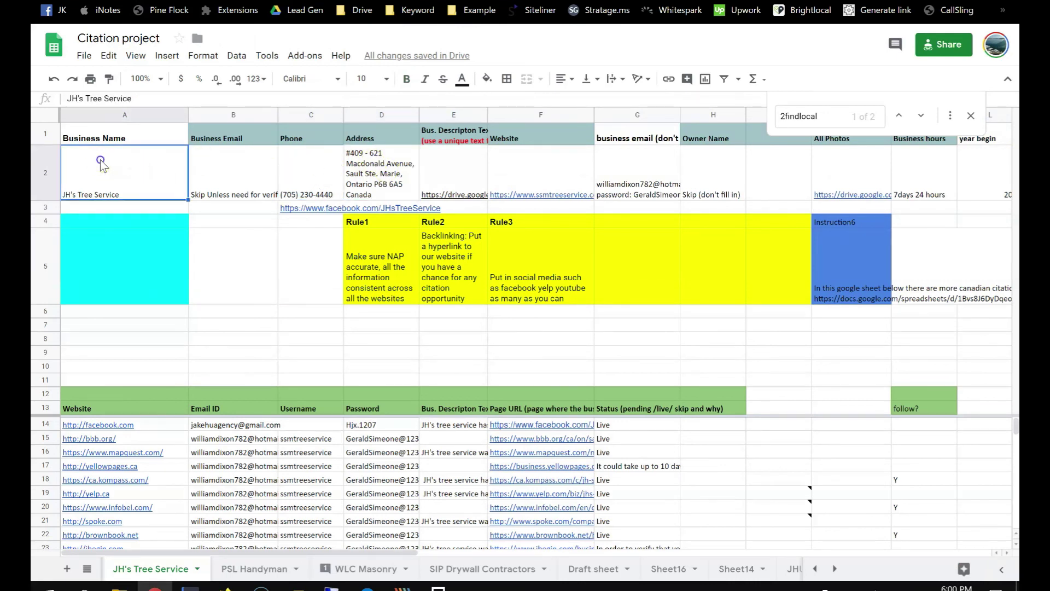
click(309, 169)
click(522, 174)
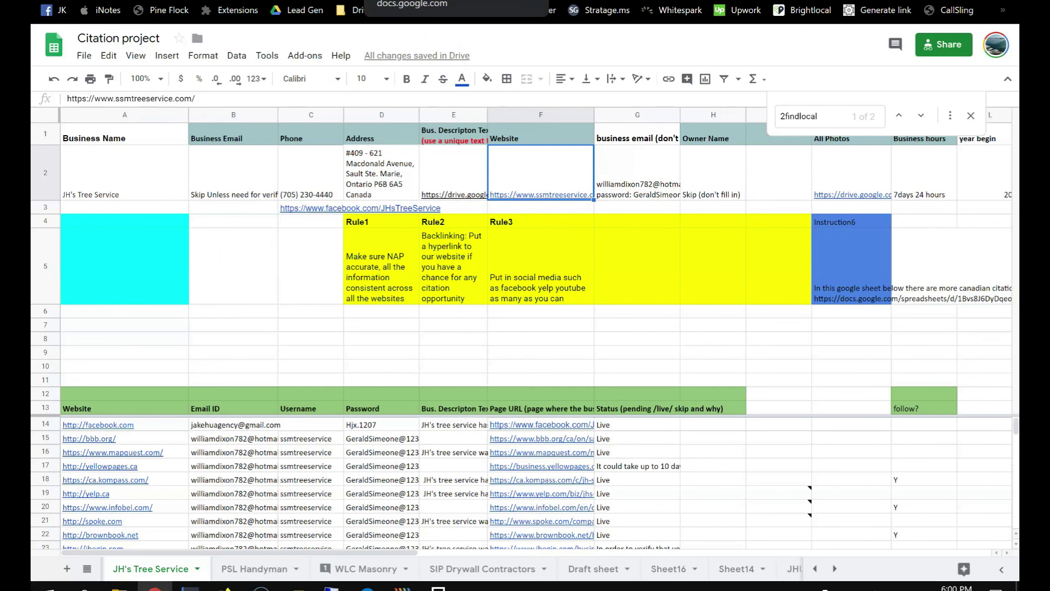
click(411, 1)
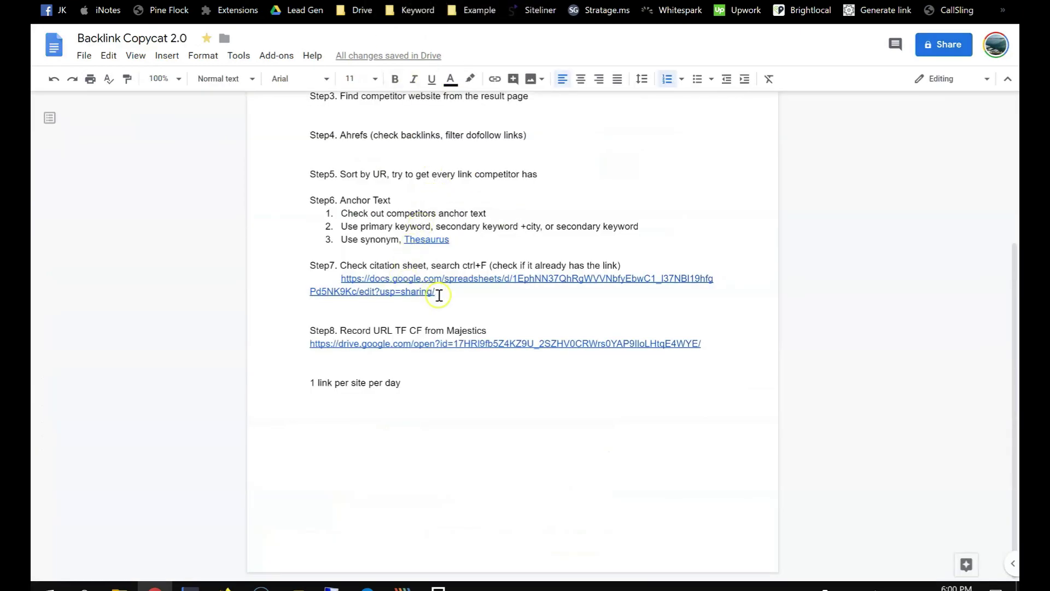
drag(443, 295, 281, 258)
click(284, 266)
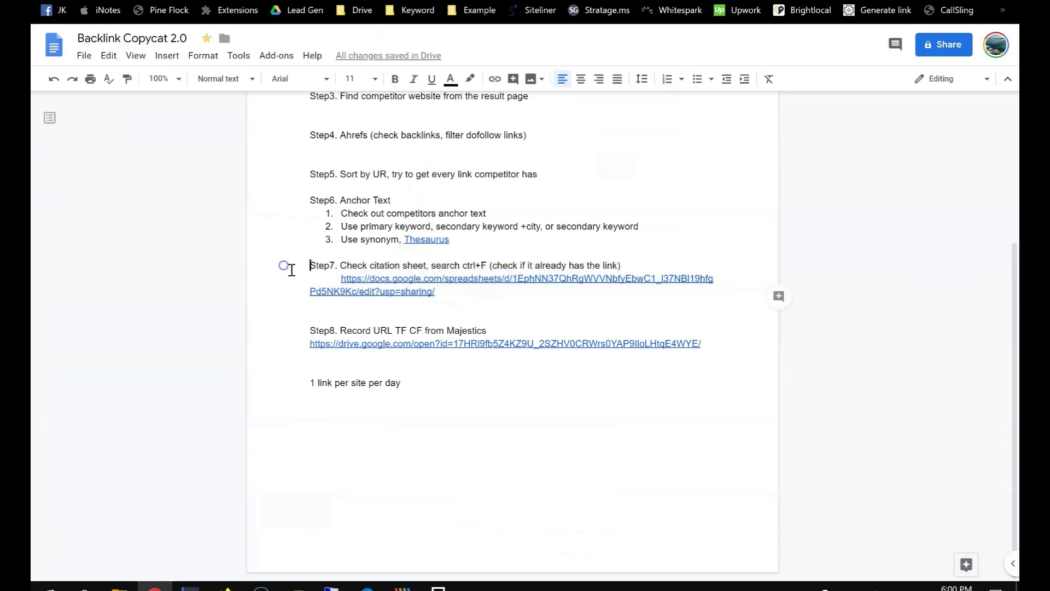
drag(307, 330, 490, 359)
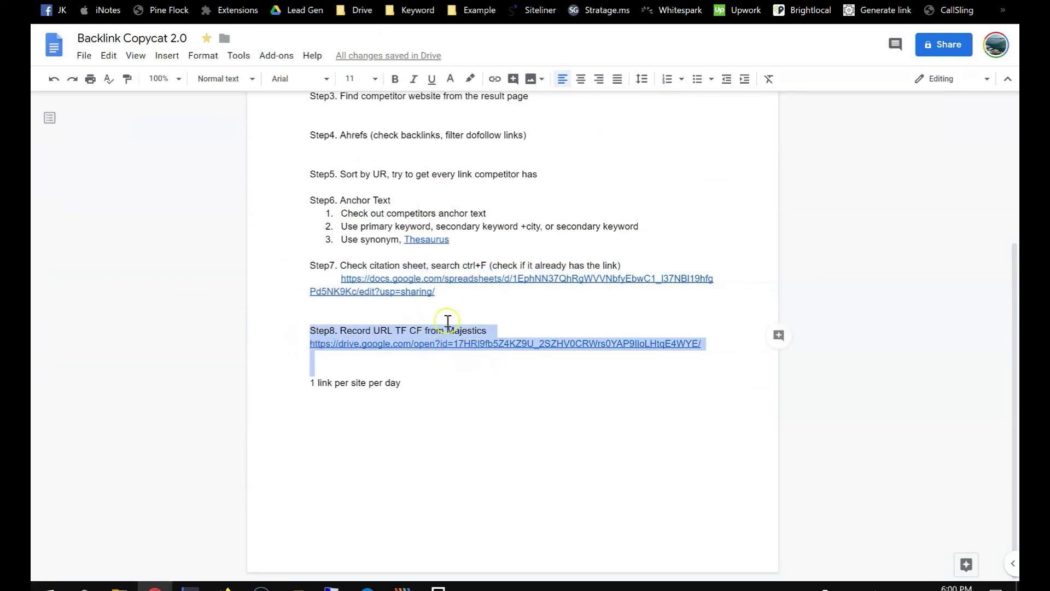
click(368, 323)
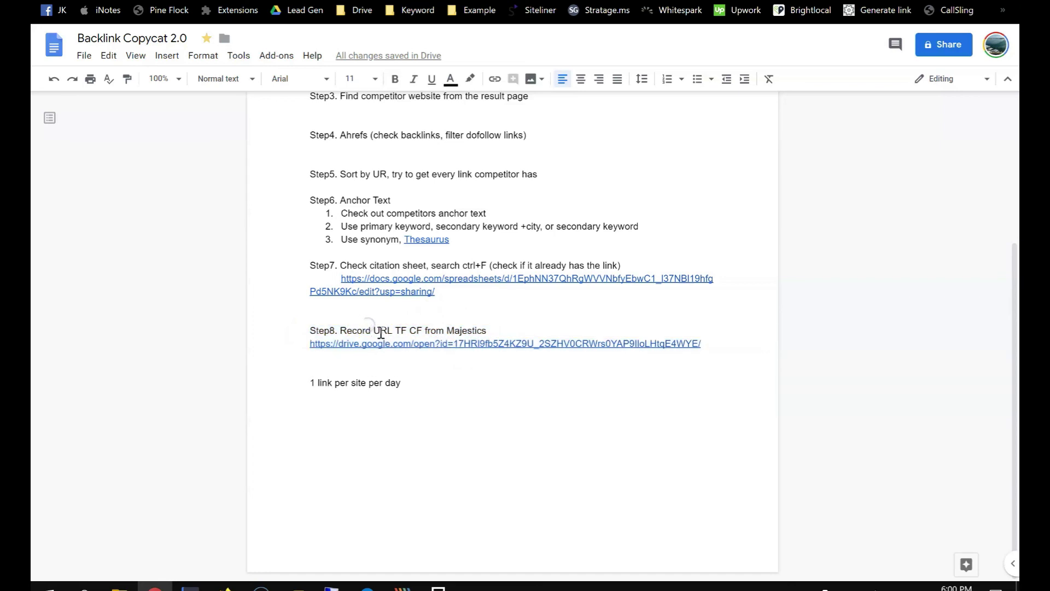
drag(374, 331, 402, 330)
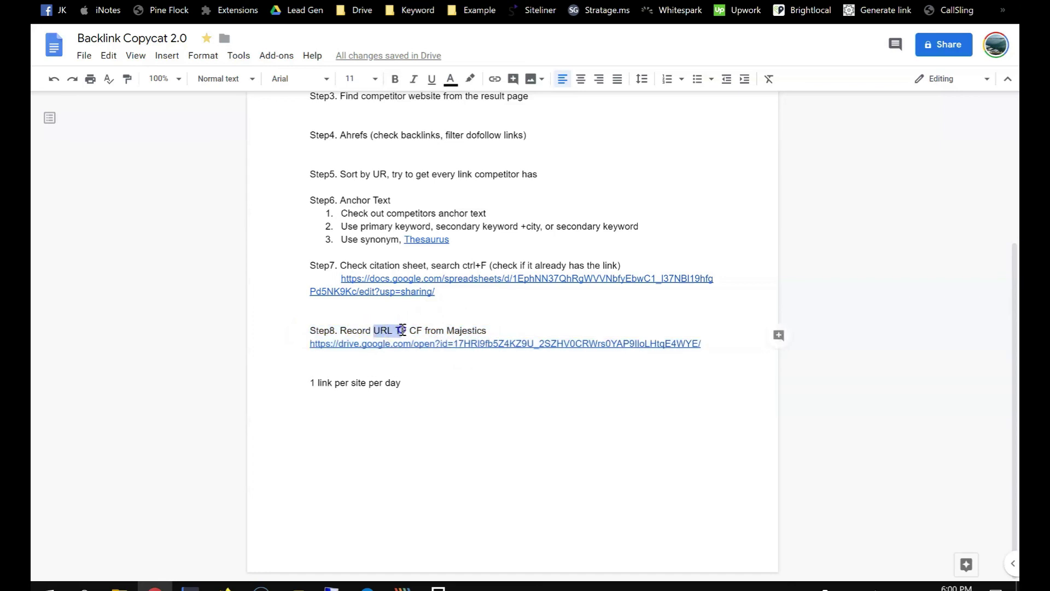
triple_click(453, 330)
click(456, 330)
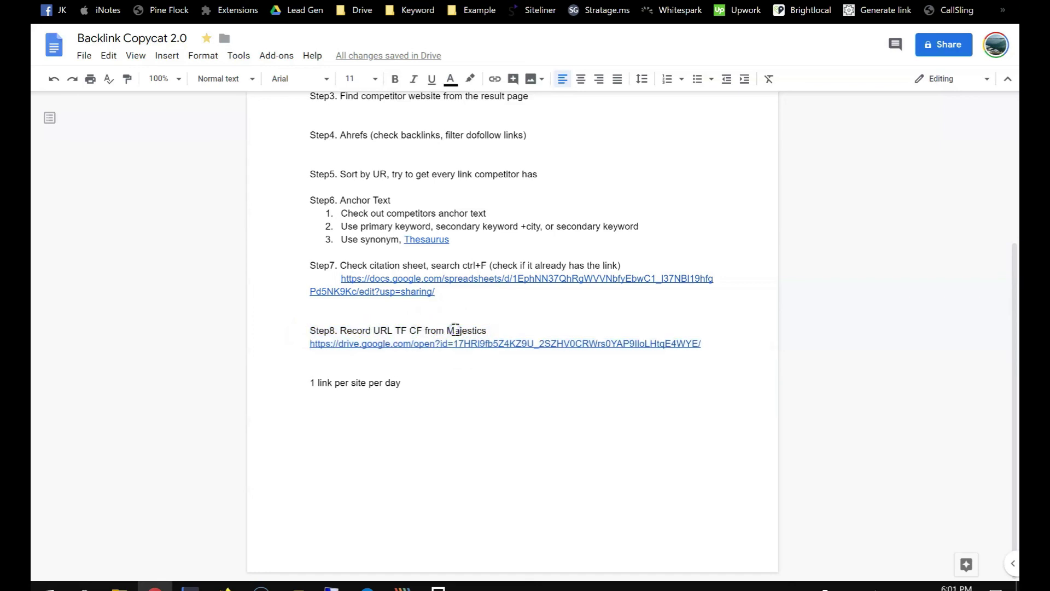
triple_click(456, 331)
double_click(456, 331)
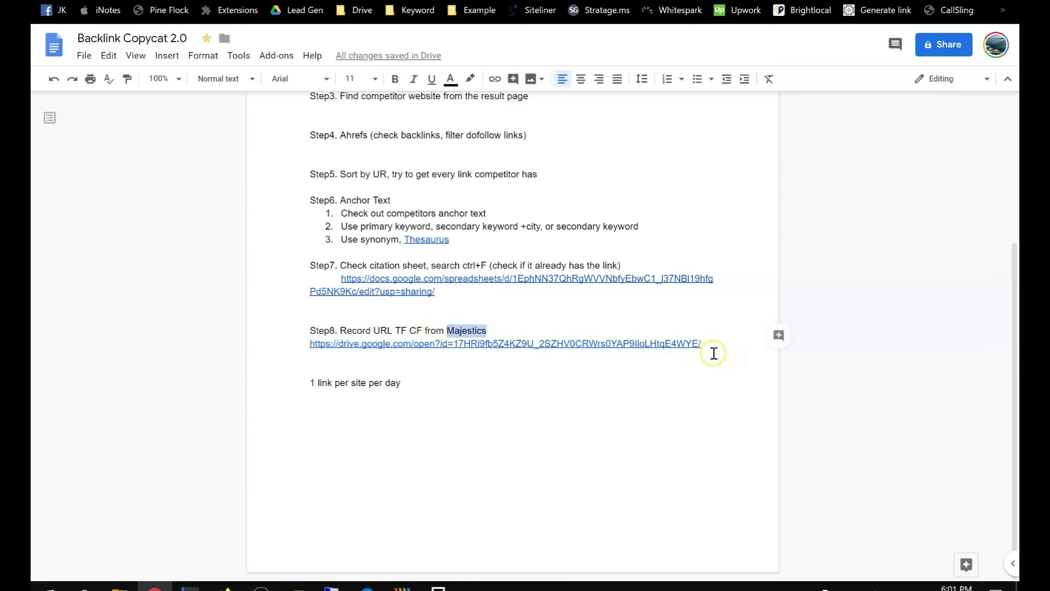
double_click(516, 368)
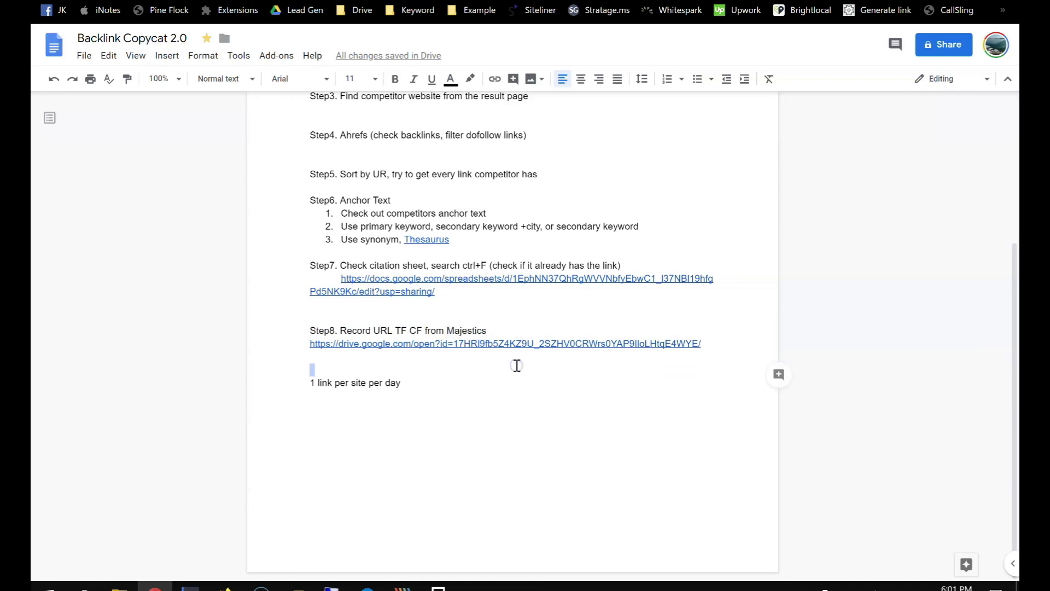
click(503, 365)
scroll(505, 365, up, 4)
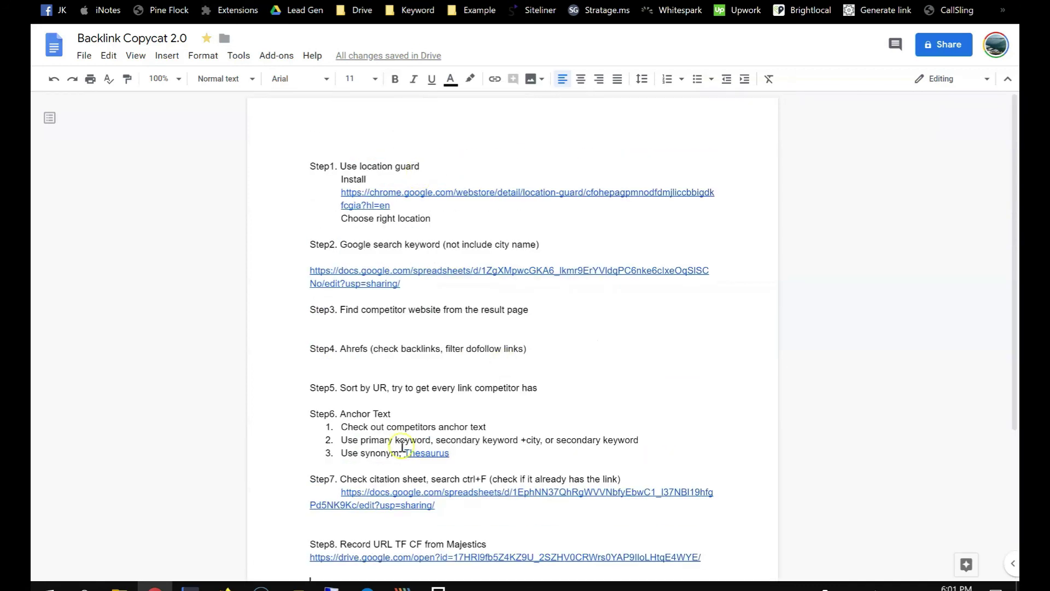
click(368, 587)
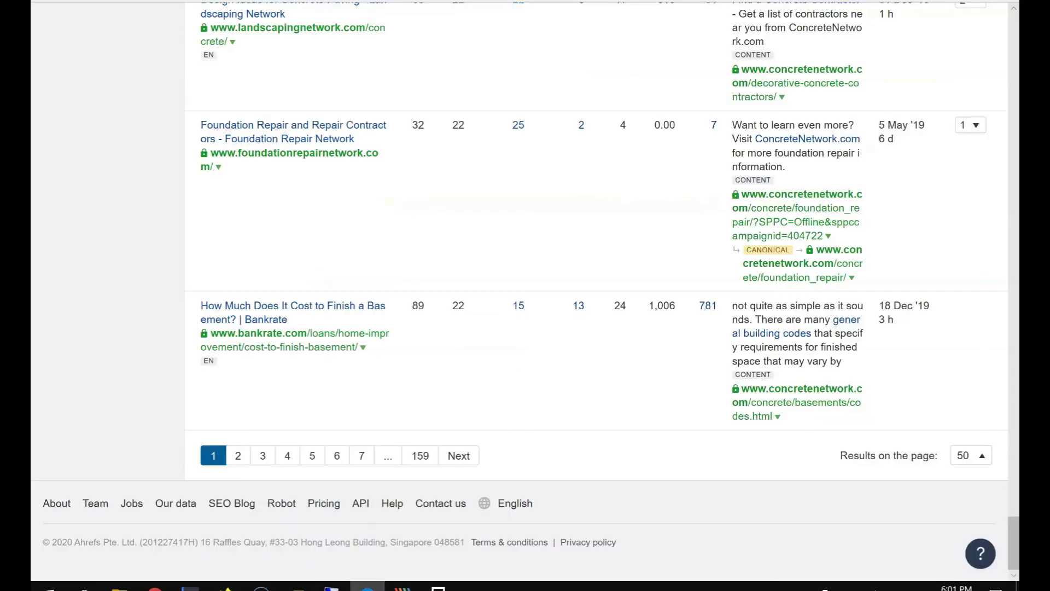
scroll(329, 183, up, 15)
scroll(329, 186, up, 5)
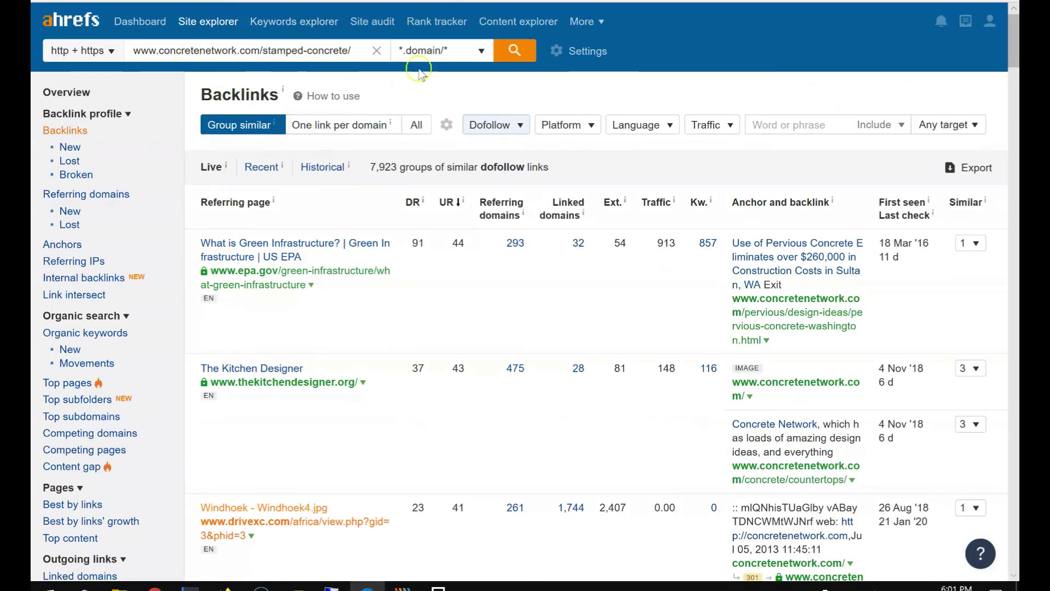
scroll(438, 286, down, 10)
scroll(391, 281, down, 15)
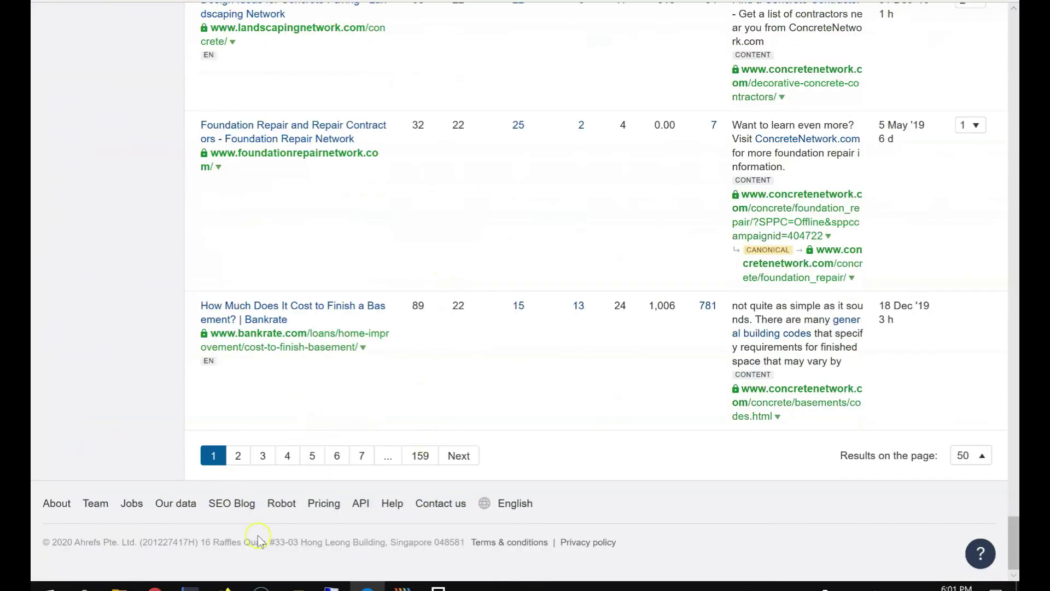
scroll(268, 363, up, 20)
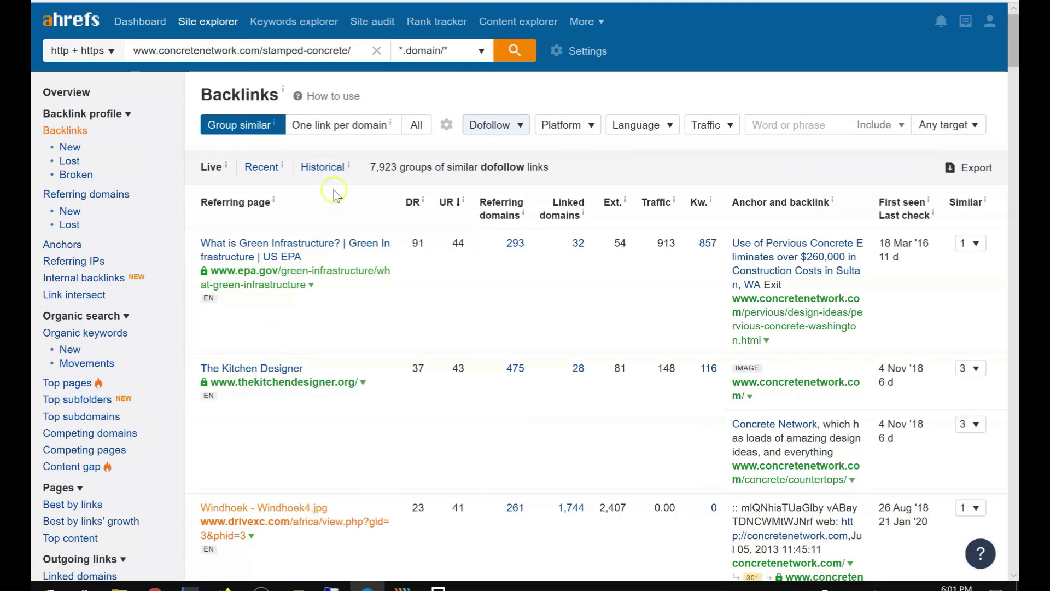
key(alt+Tab)
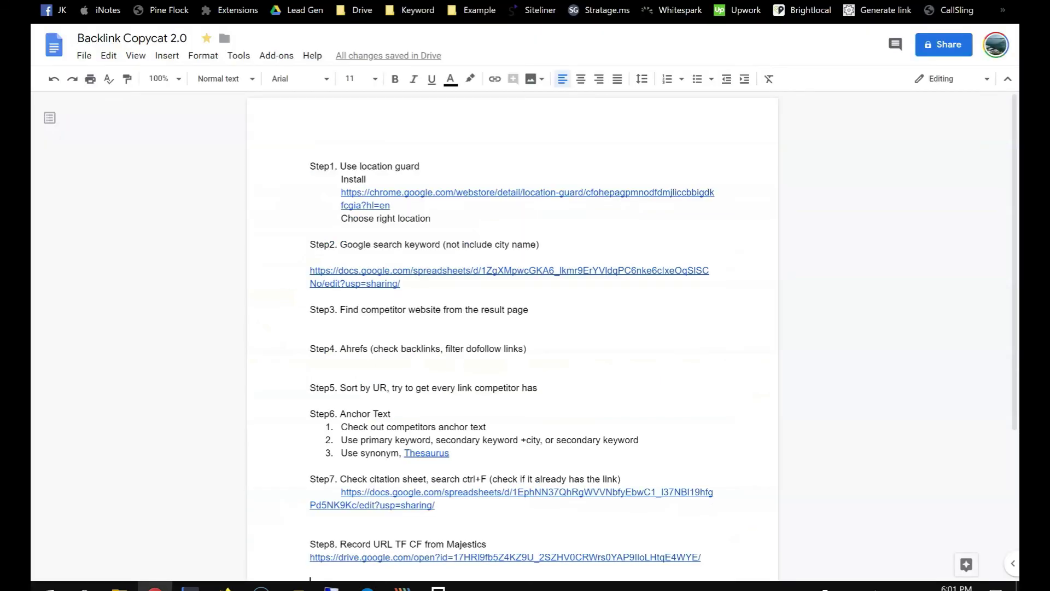
scroll(530, 181, down, 4)
drag(292, 389, 414, 383)
click(420, 382)
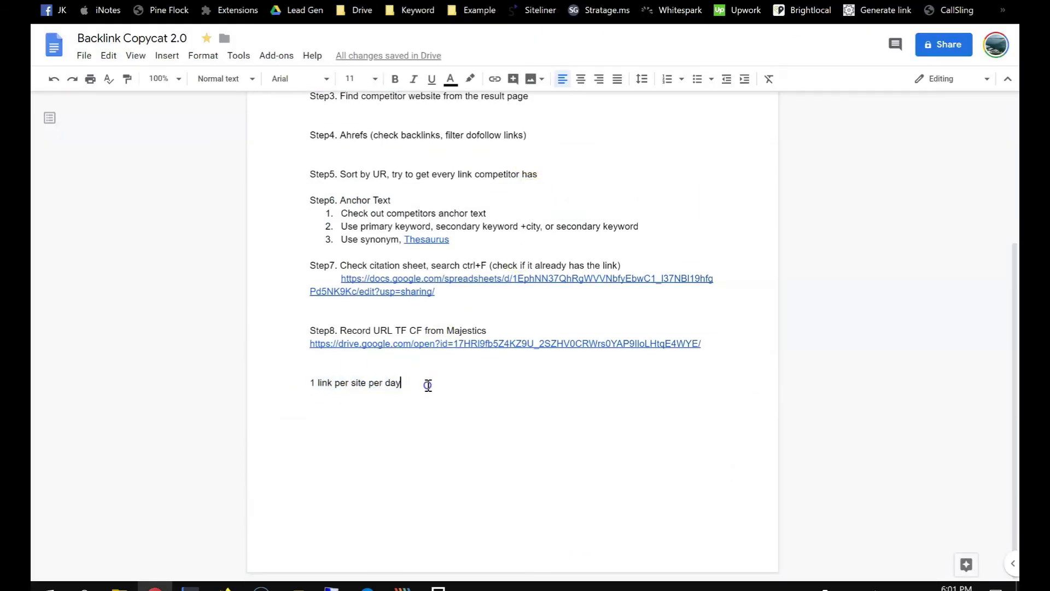
triple_click(428, 386)
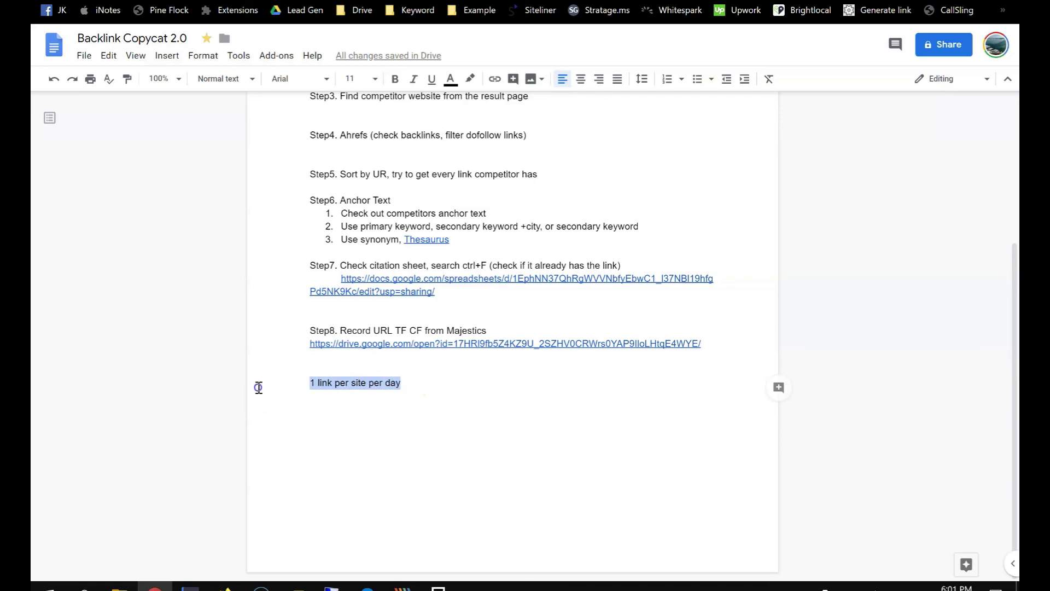
drag(258, 387, 390, 383)
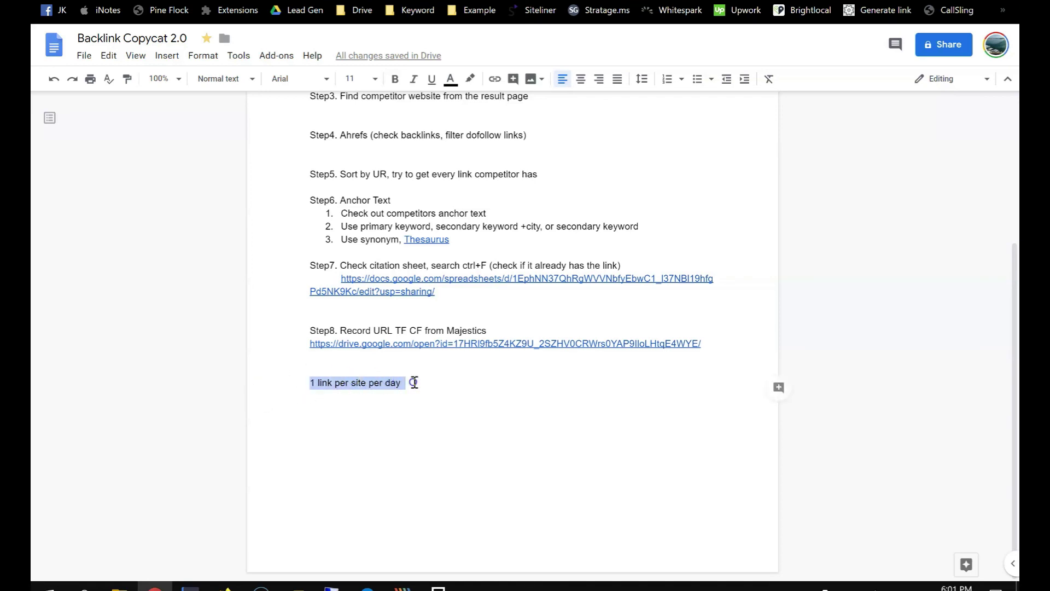